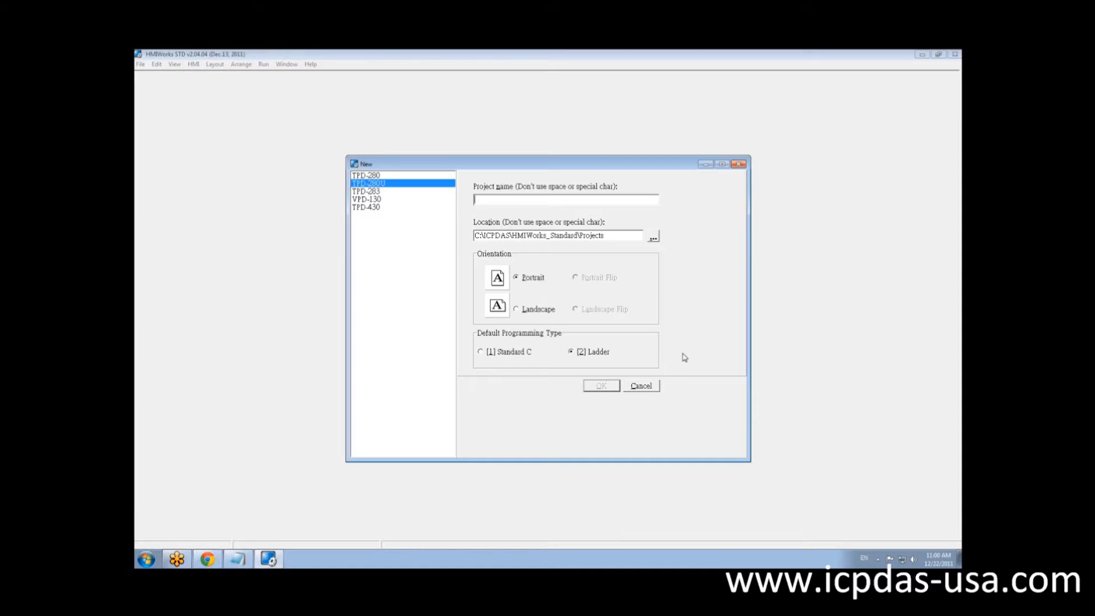
# Create a portrait TPD-280U project named EmptyProject with Ladder programming, and place its restored window beside the browser's camera view.
pyautogui.write('EmptyProject')
pyautogui.click(601, 386)
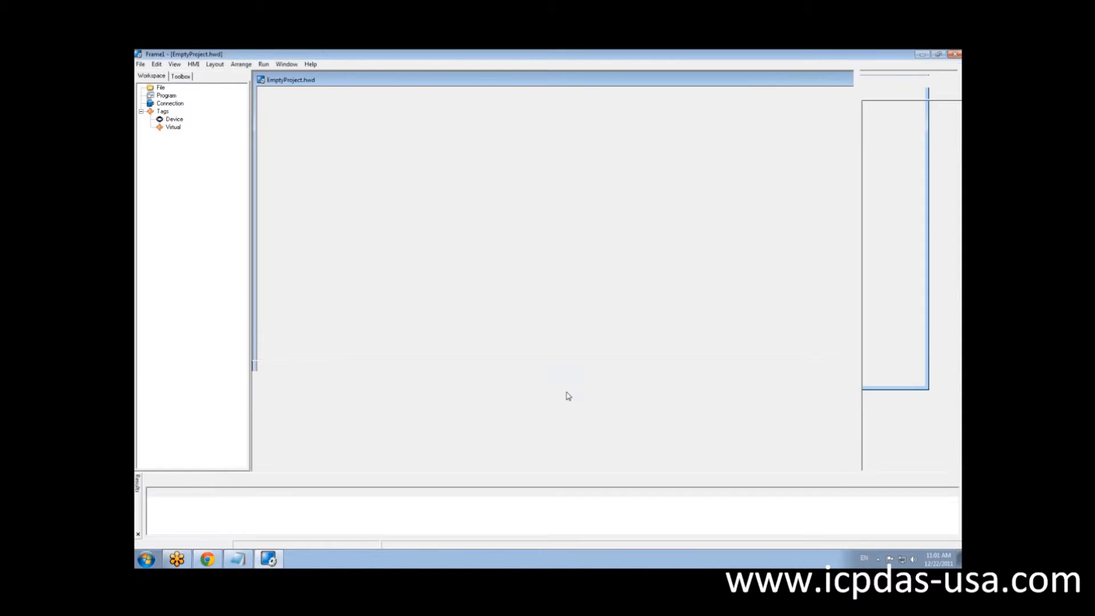
pyautogui.click(936, 56)
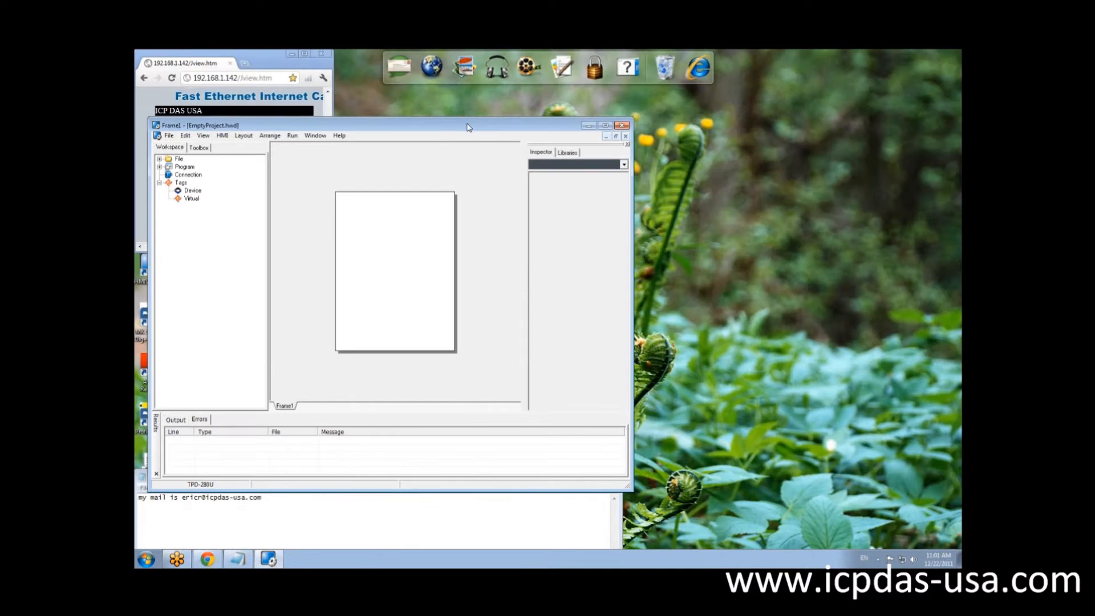
pyautogui.moveTo(468, 126); pyautogui.dragTo(654, 62)
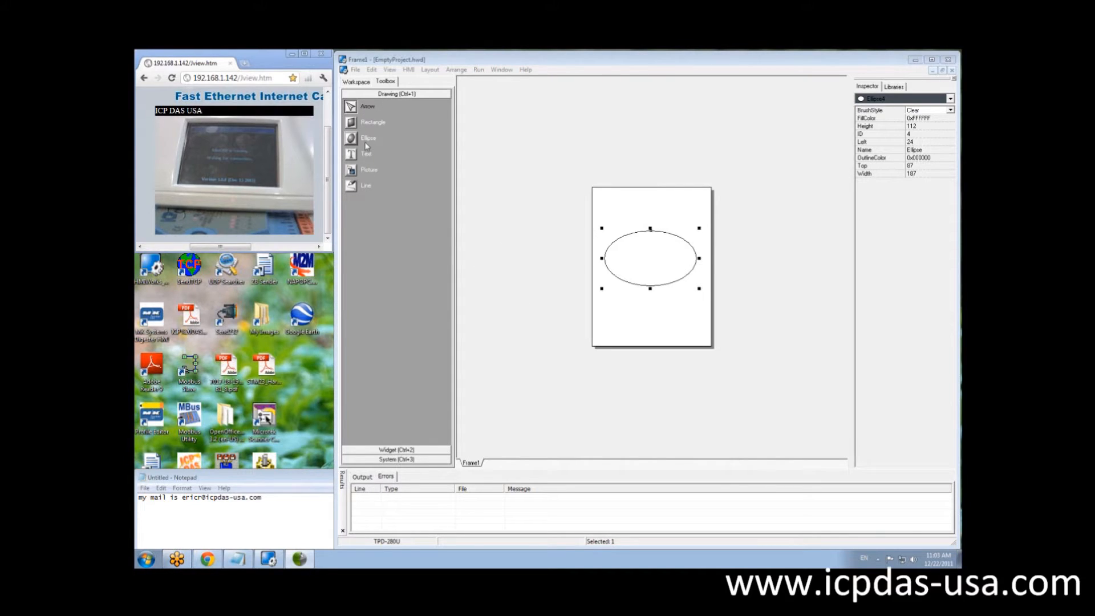
# Build EmptyProject with its ellipse frame and download it to the touch panel, running the build and download twice.
pyautogui.click(482, 72)
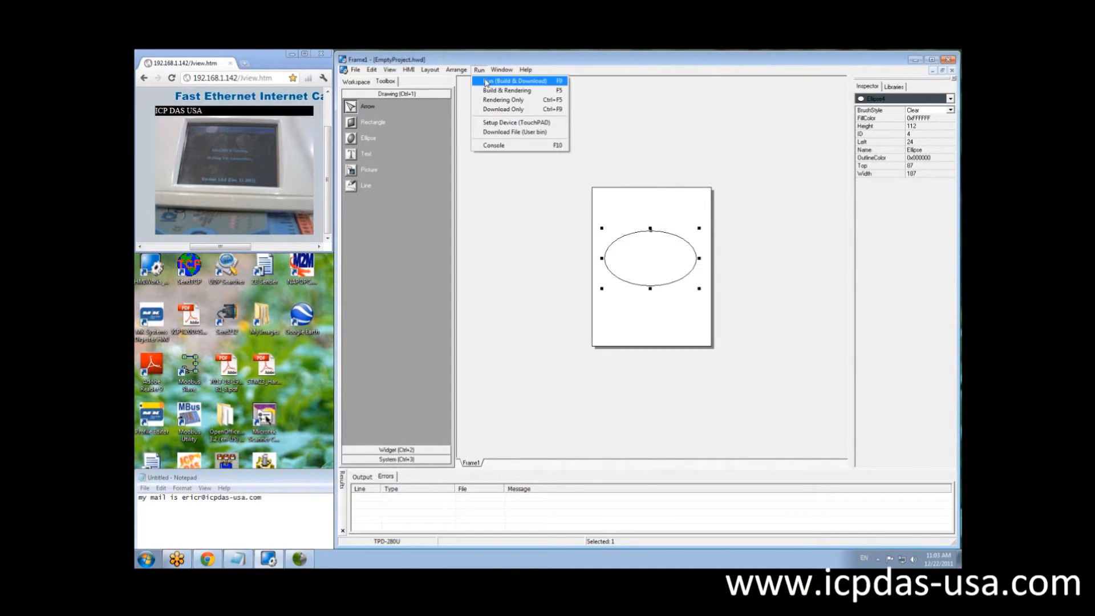
pyautogui.click(486, 84)
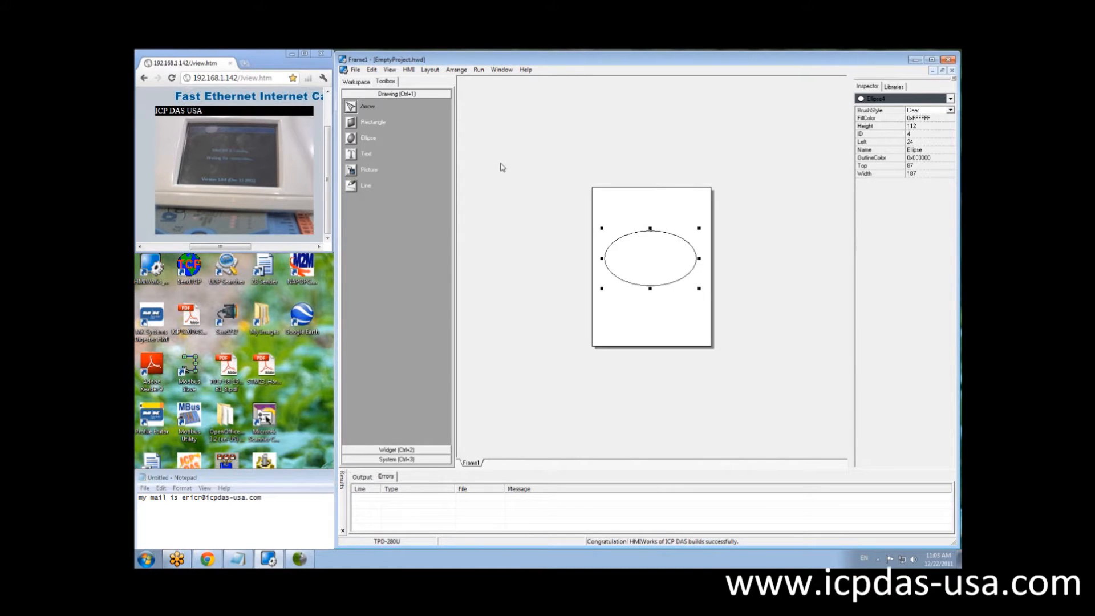
pyautogui.click(476, 71)
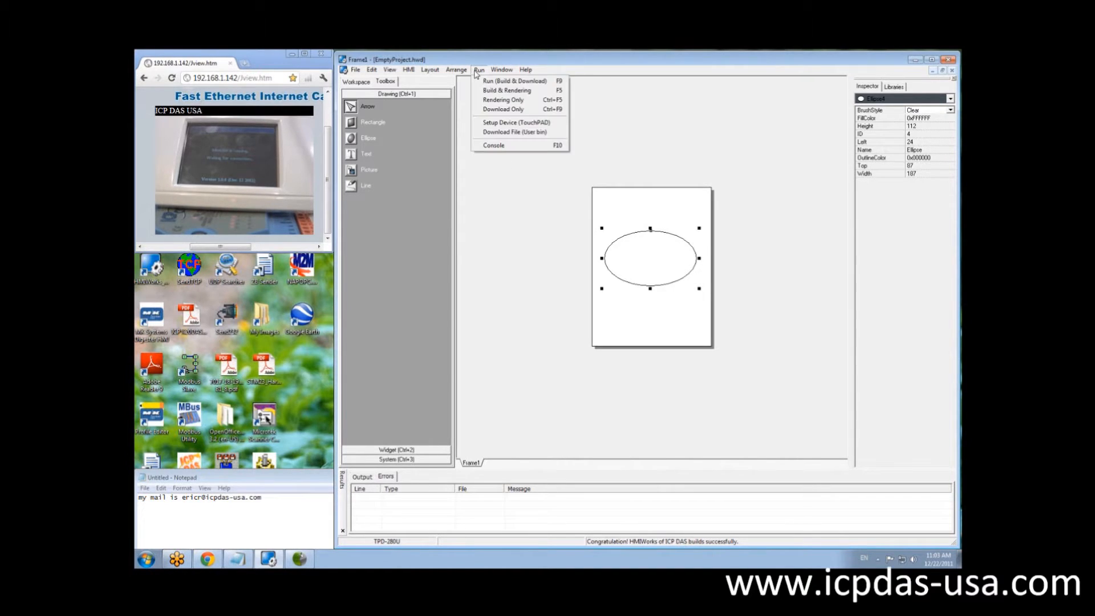
pyautogui.click(549, 85)
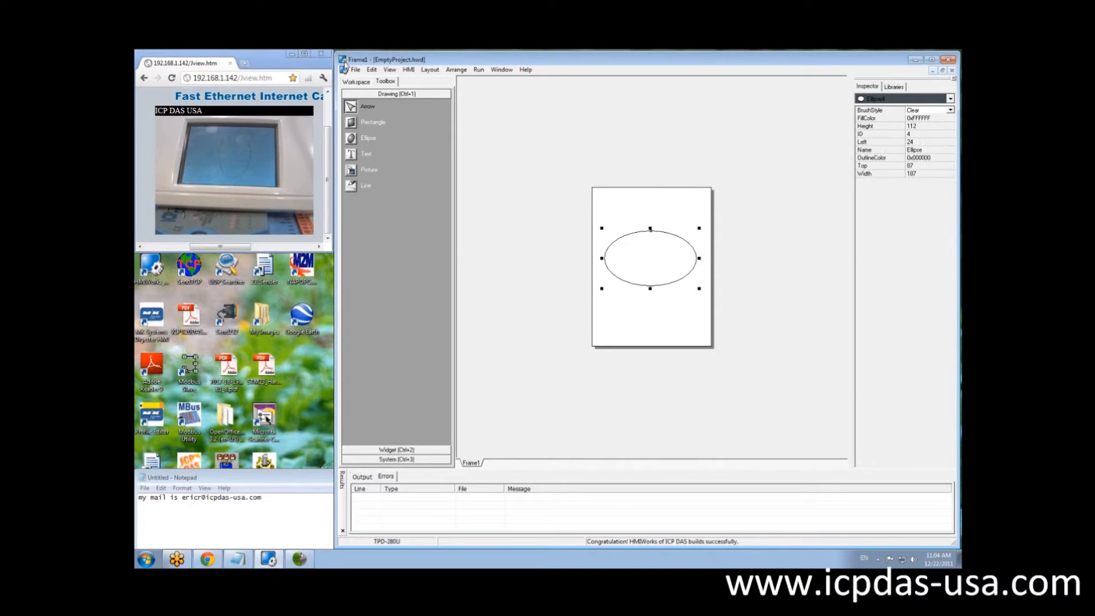
# Create a landscape TPD-280U project named I_7060D_IO, saving the changes to EmptyProject.
pyautogui.click(358, 71)
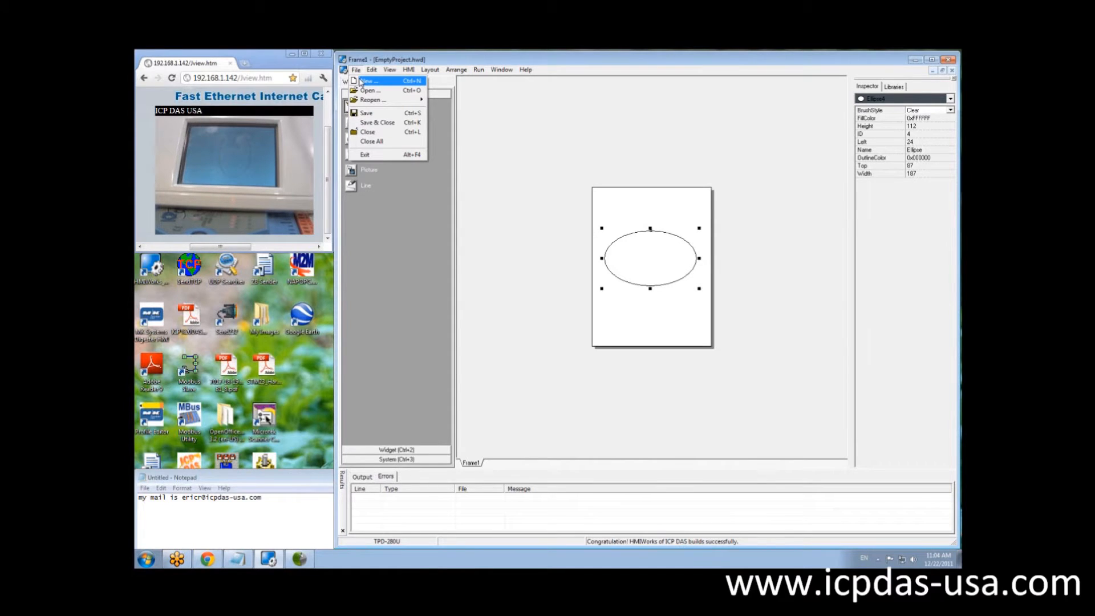
pyautogui.click(365, 81)
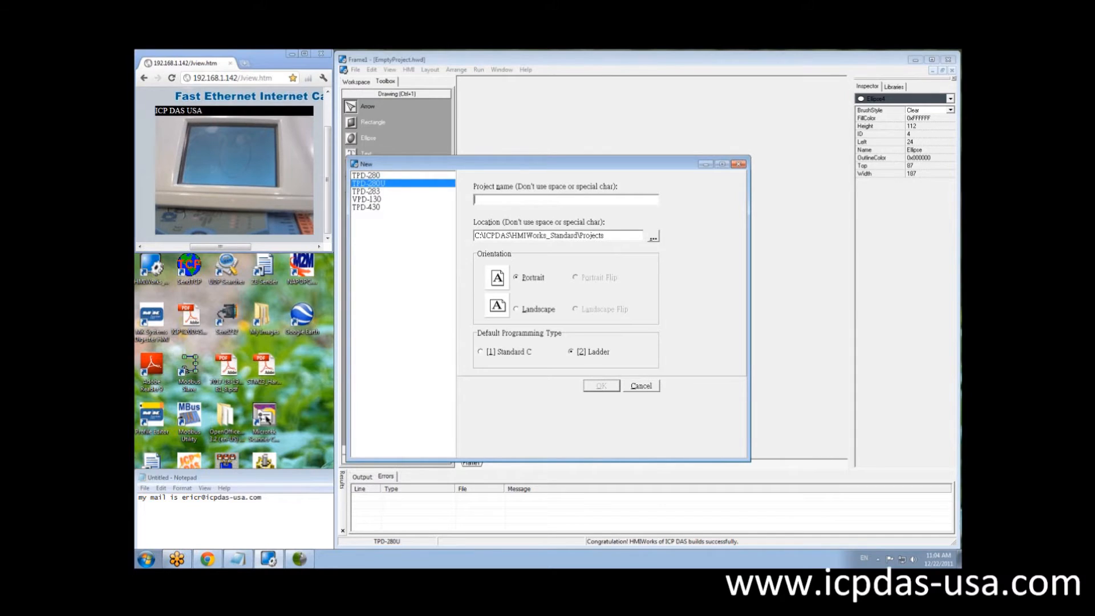
pyautogui.write('I-7060D')
pyautogui.write('_IO')
pyautogui.click(534, 313)
pyautogui.click(611, 389)
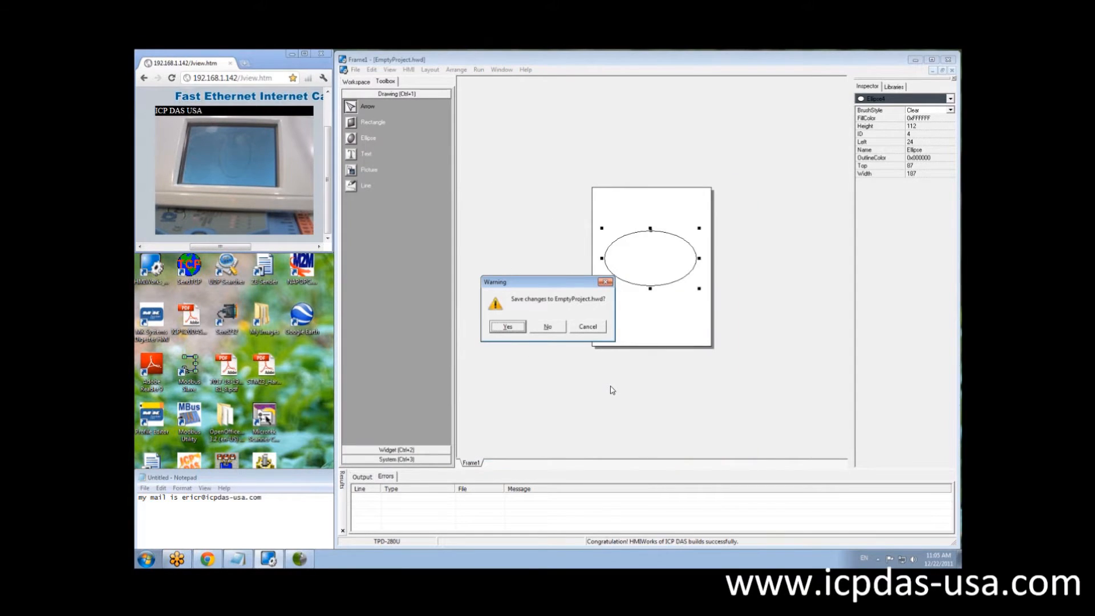
pyautogui.click(508, 328)
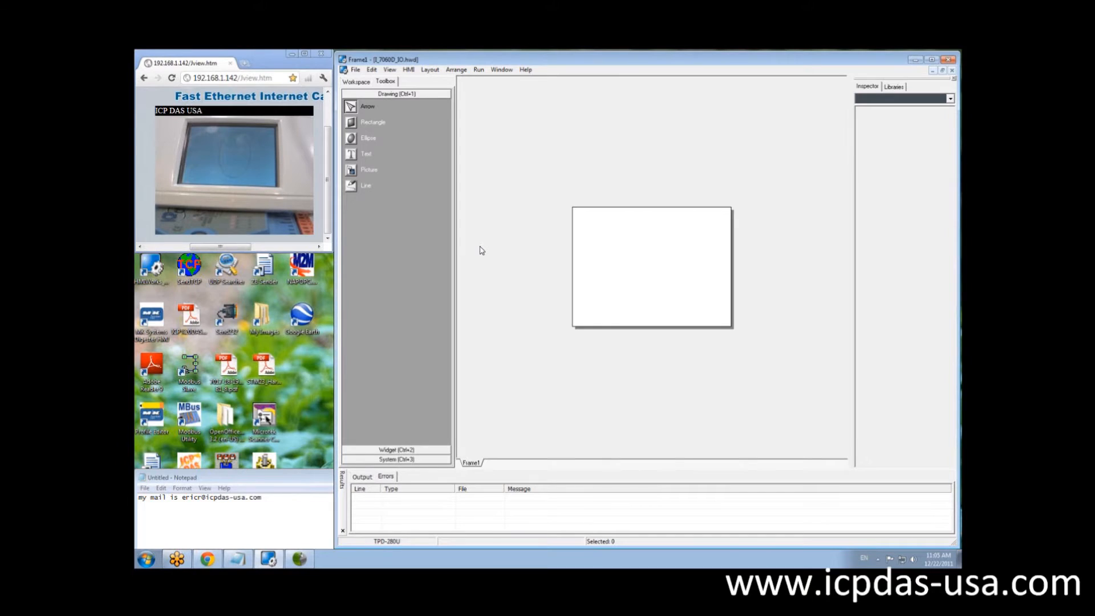
# Add a UART connection to the new project's workspace.
pyautogui.click(355, 82)
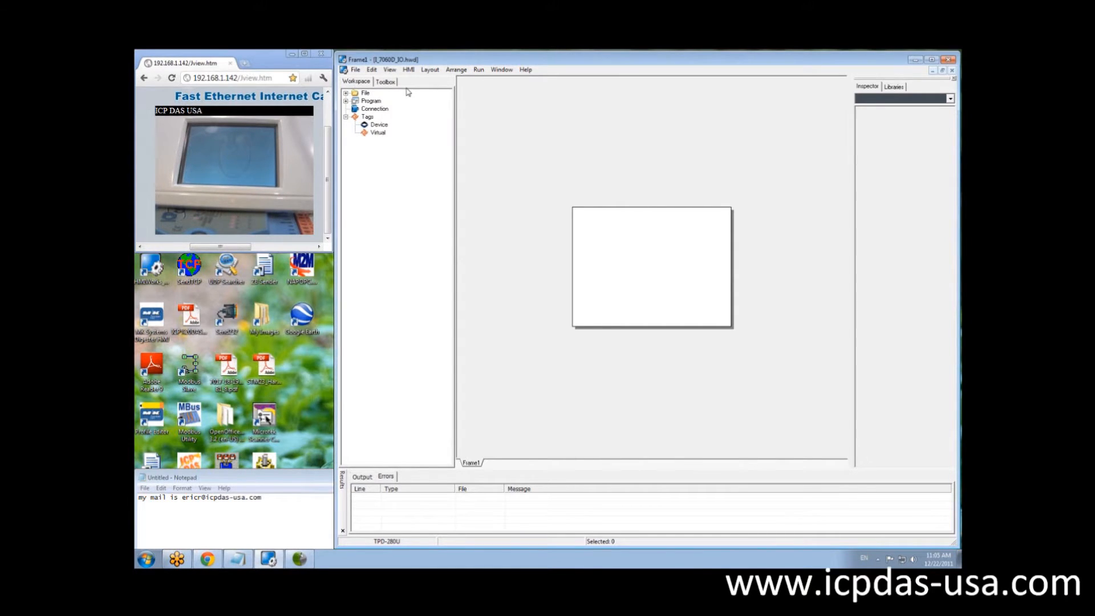
pyautogui.click(368, 109)
pyautogui.doubleClick(368, 109)
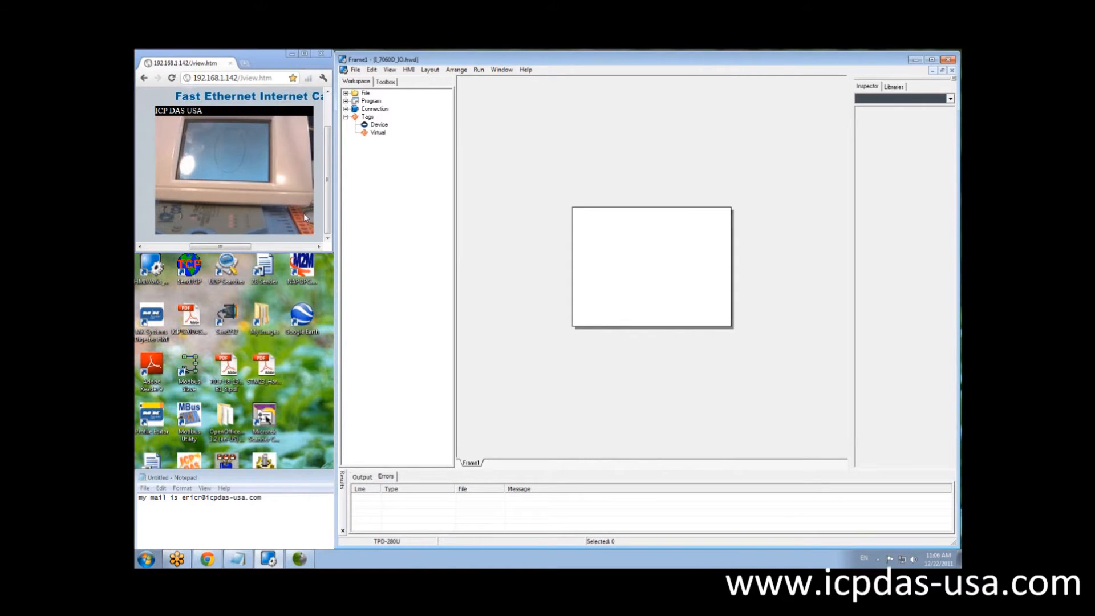
# Start a new device under the project's tags in the I-7000 series, using the UART_1 connection.
pyautogui.click(378, 124)
pyautogui.rightClick(365, 125)
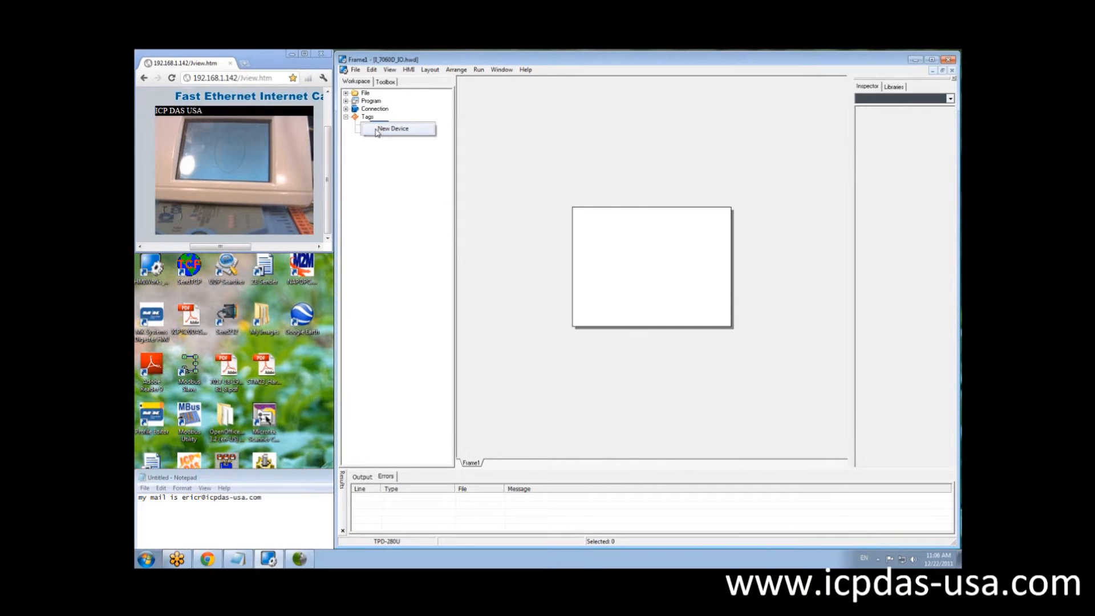
pyautogui.click(392, 128)
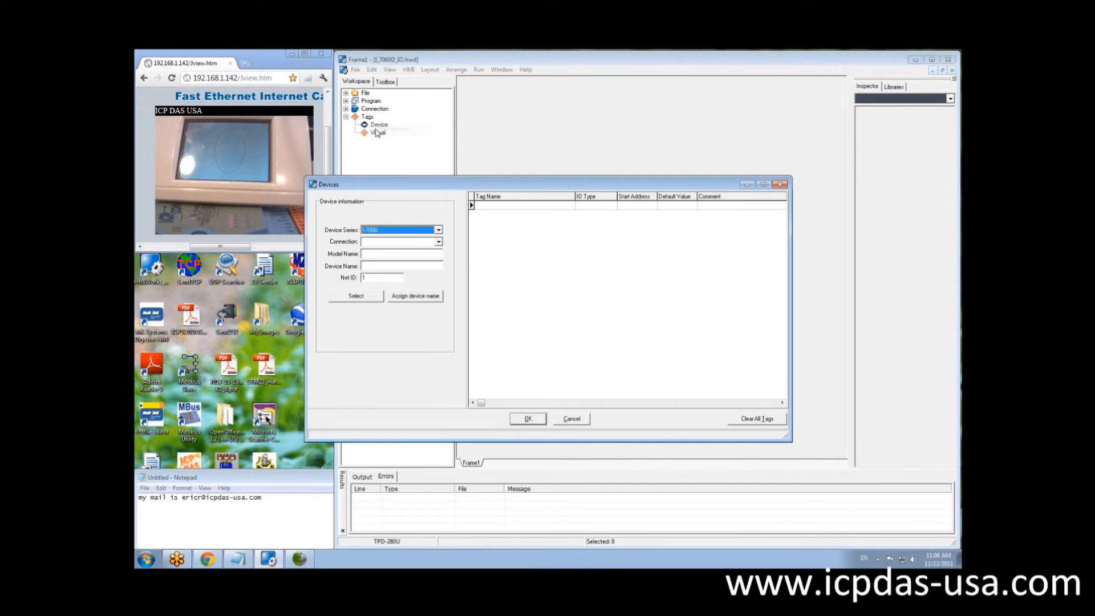
pyautogui.click(439, 242)
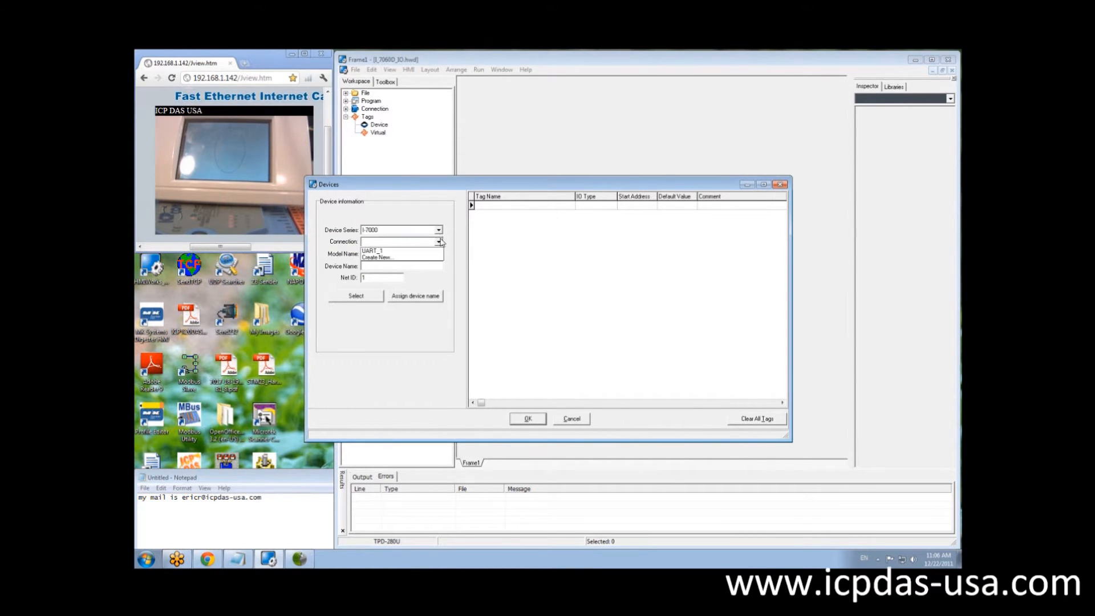
pyautogui.click(427, 251)
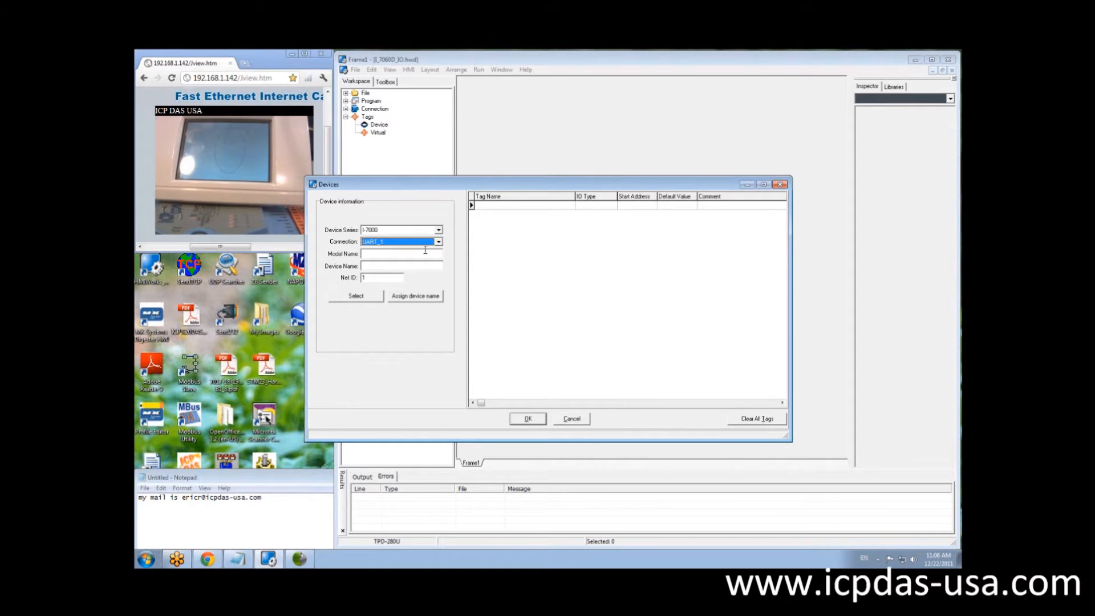
# Choose the I-7060 model for the new device and add it with its I/O tags to the project.
pyautogui.click(378, 297)
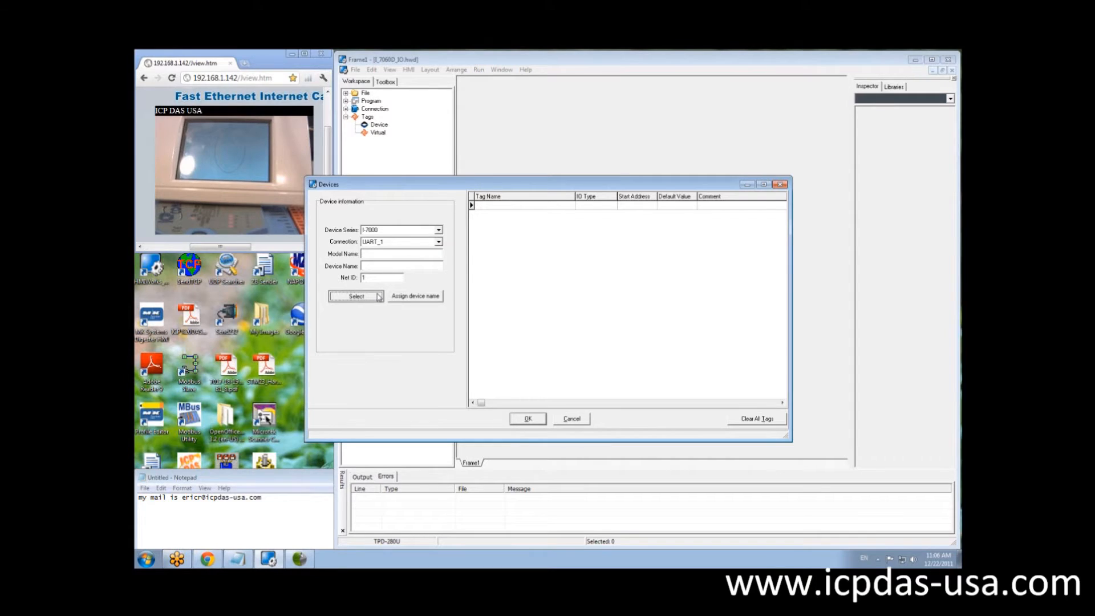
pyautogui.moveTo(503, 227); pyautogui.dragTo(509, 269)
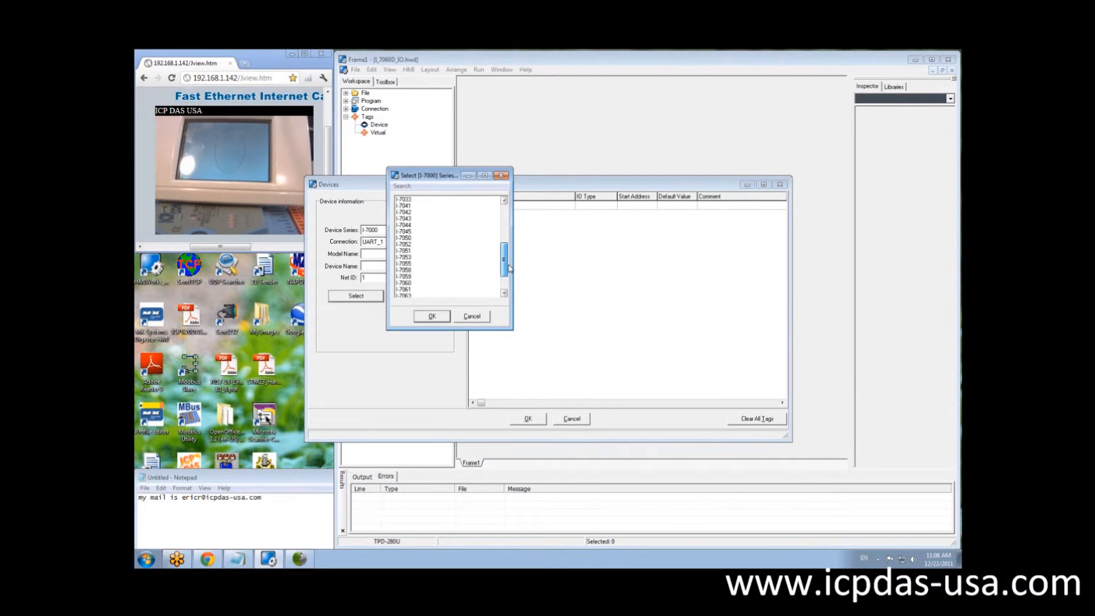
pyautogui.click(411, 283)
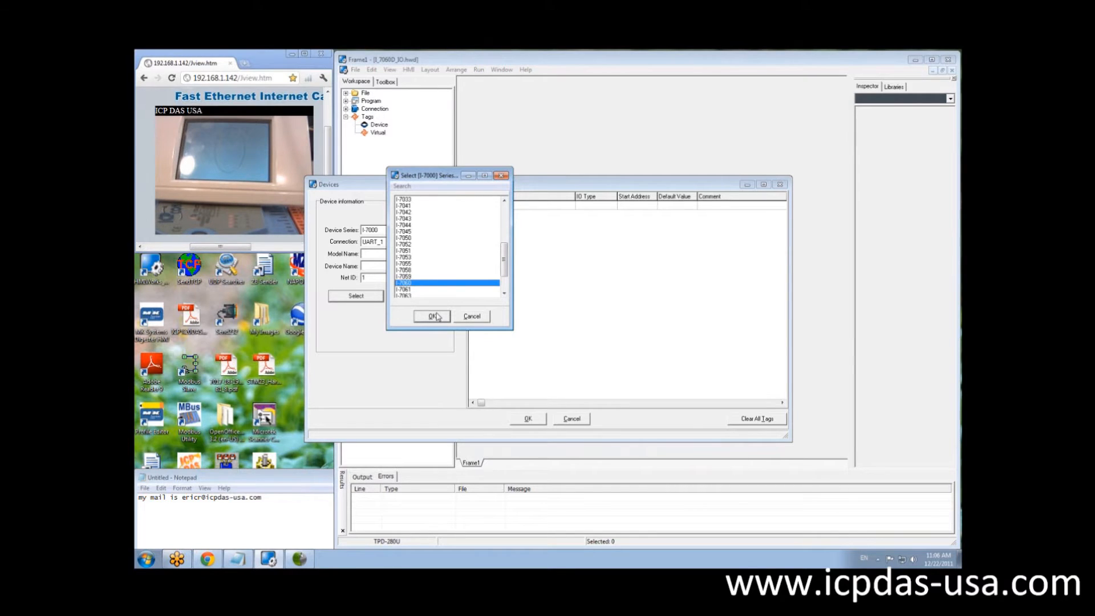
pyautogui.click(434, 316)
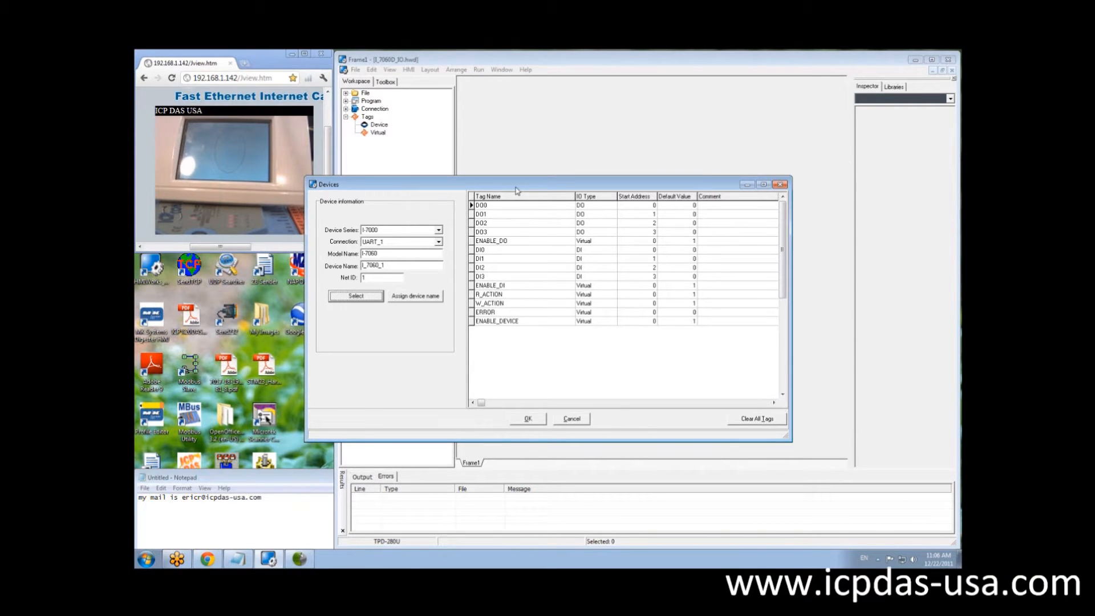
pyautogui.moveTo(516, 190); pyautogui.dragTo(575, 162)
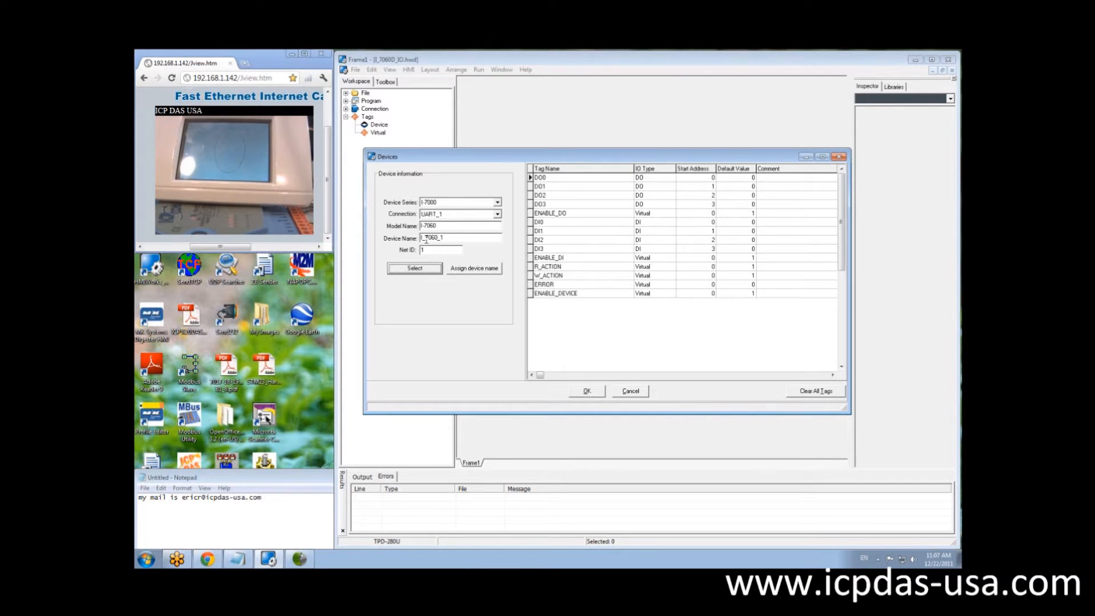
pyautogui.click(587, 391)
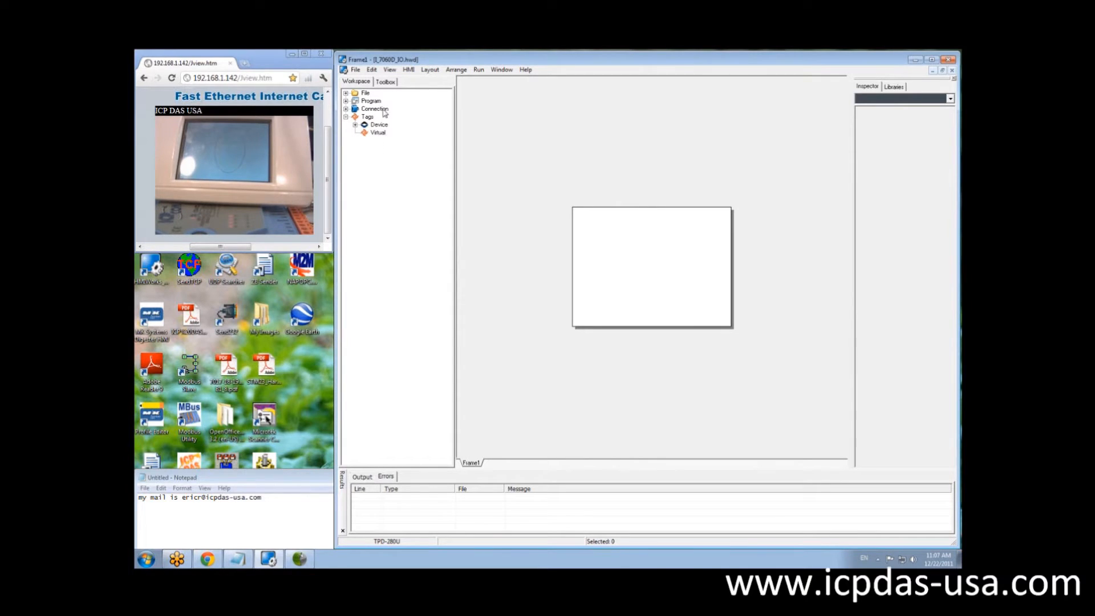
# Place a CheckBox widget about 82 by 50 in the right half of the frame, slightly below its middle.
pyautogui.click(384, 82)
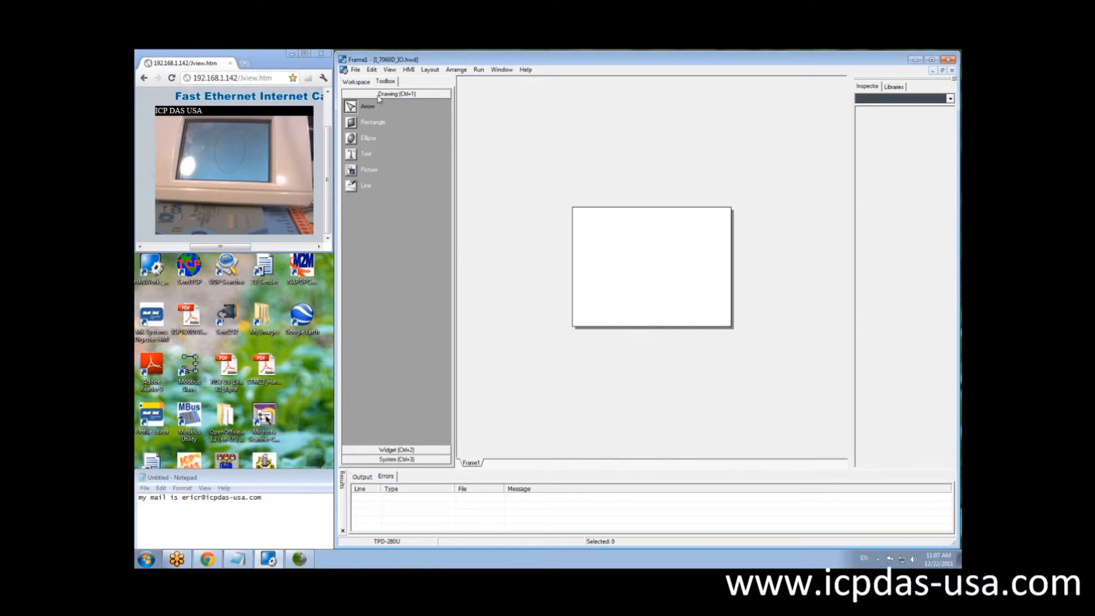
pyautogui.click(400, 450)
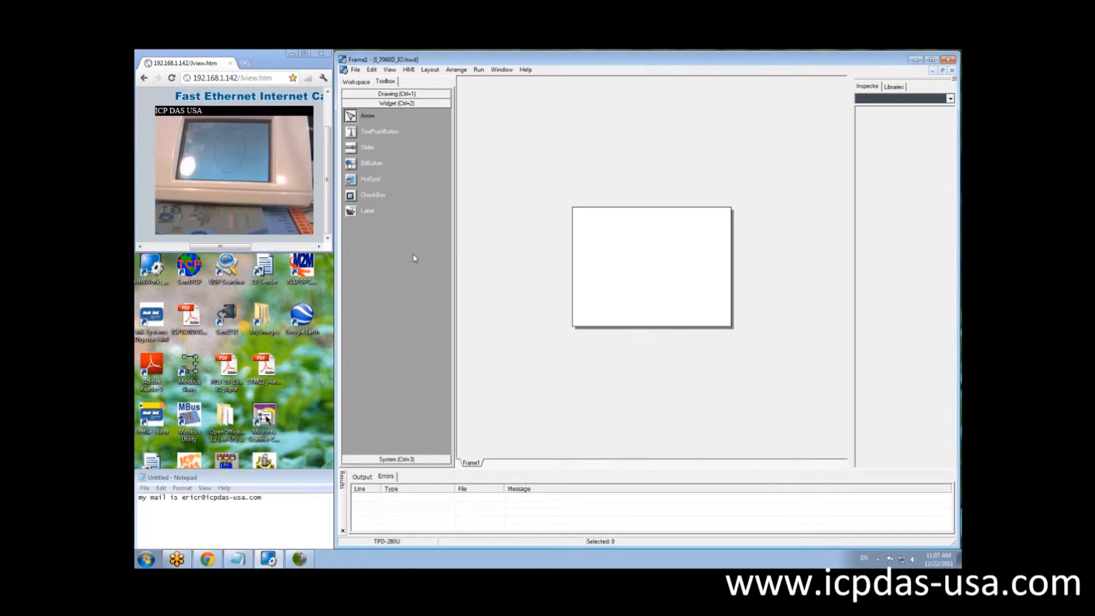
pyautogui.click(351, 196)
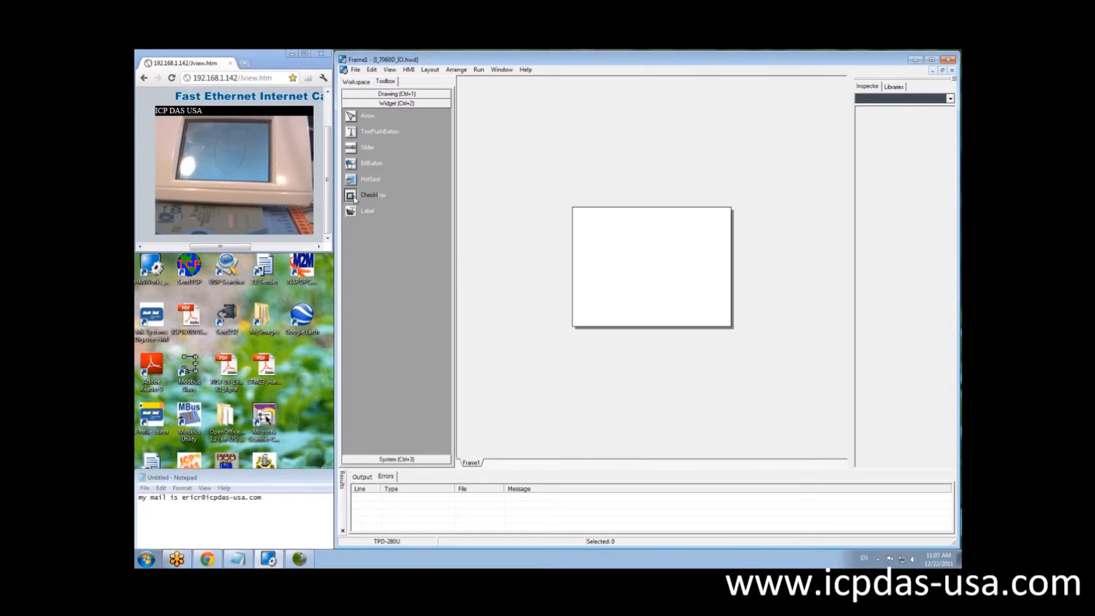
pyautogui.click(668, 259)
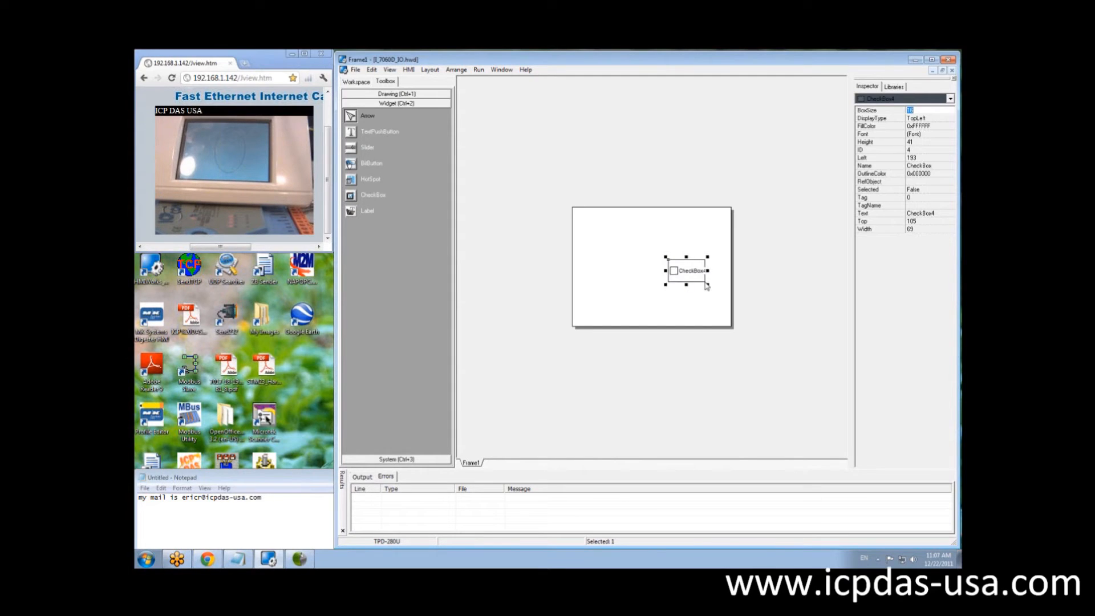
# Link the check box's TagName to the variable I_7060_1_DO0.
pyautogui.click(937, 205)
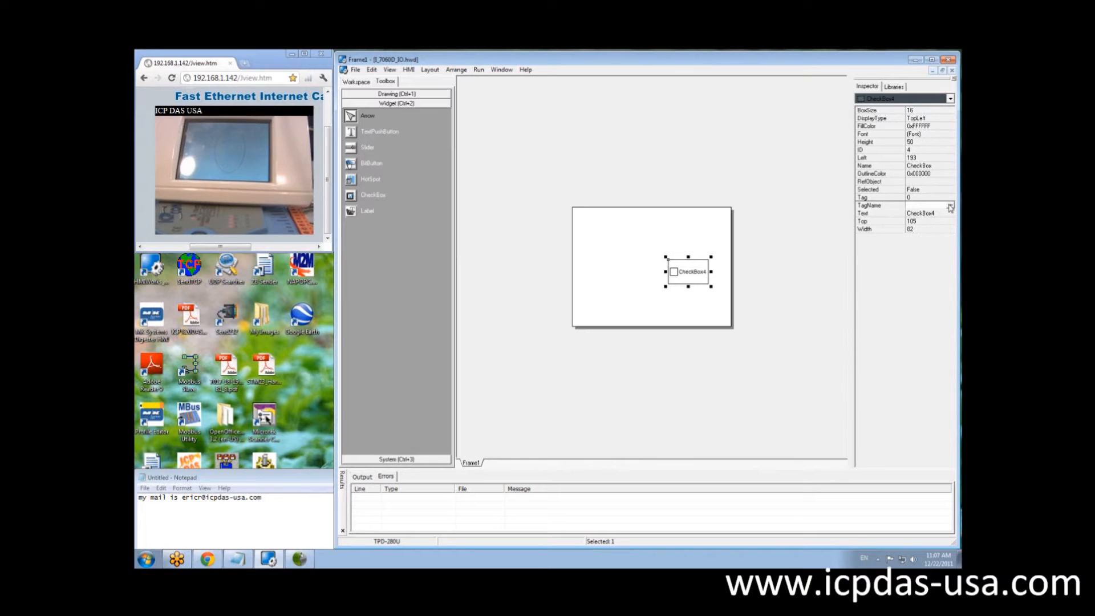
pyautogui.click(949, 206)
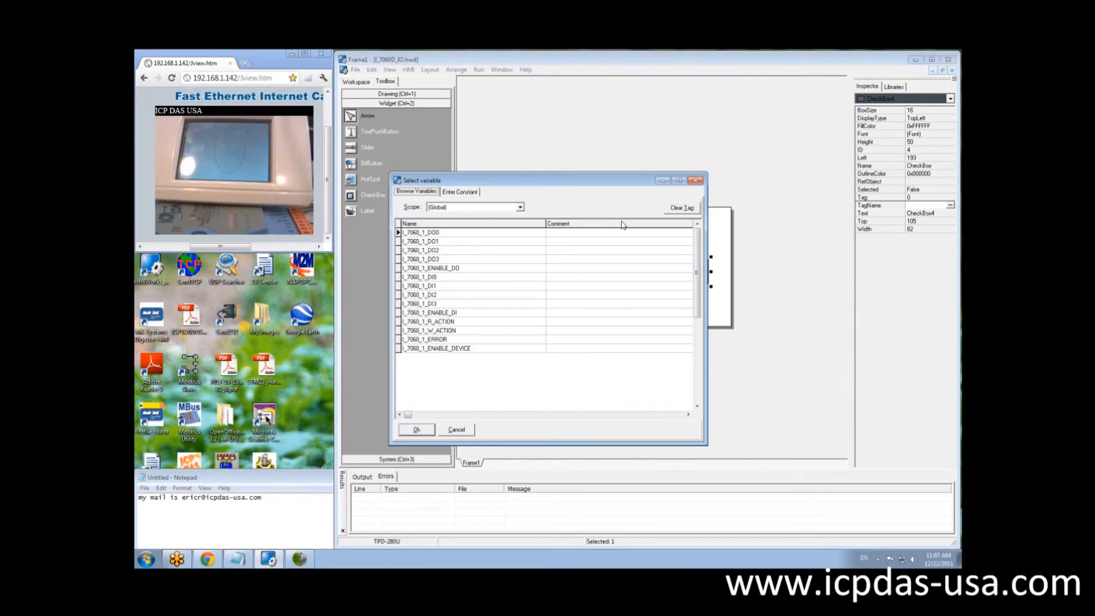
pyautogui.doubleClick(439, 233)
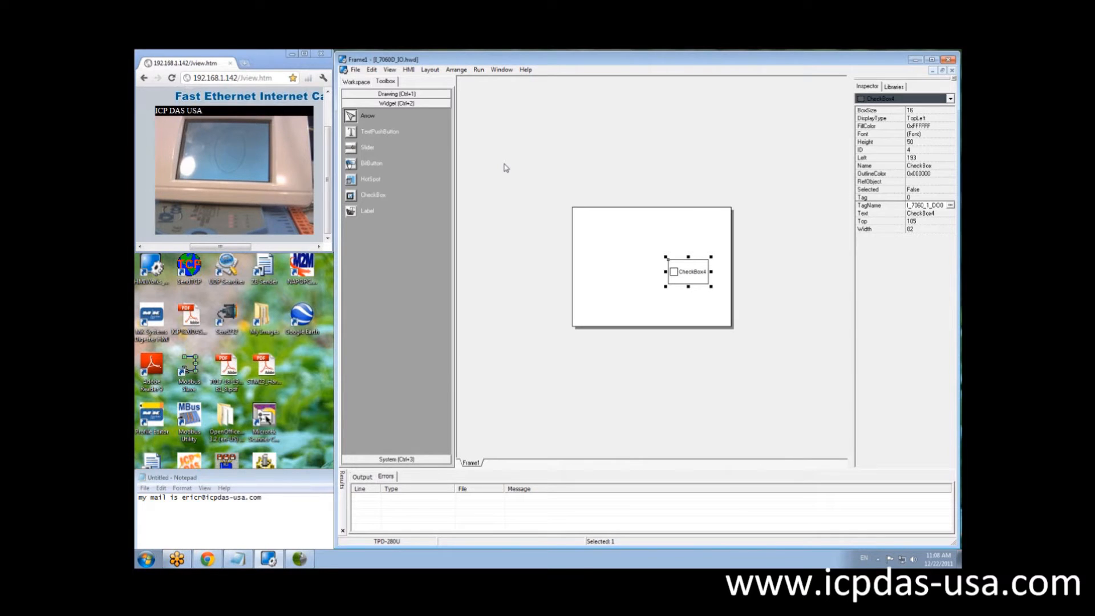
# Build the I_7060D_IO project and download it to the touch panel, closing any download dialogs and rerunning the build and download.
pyautogui.press('F9')
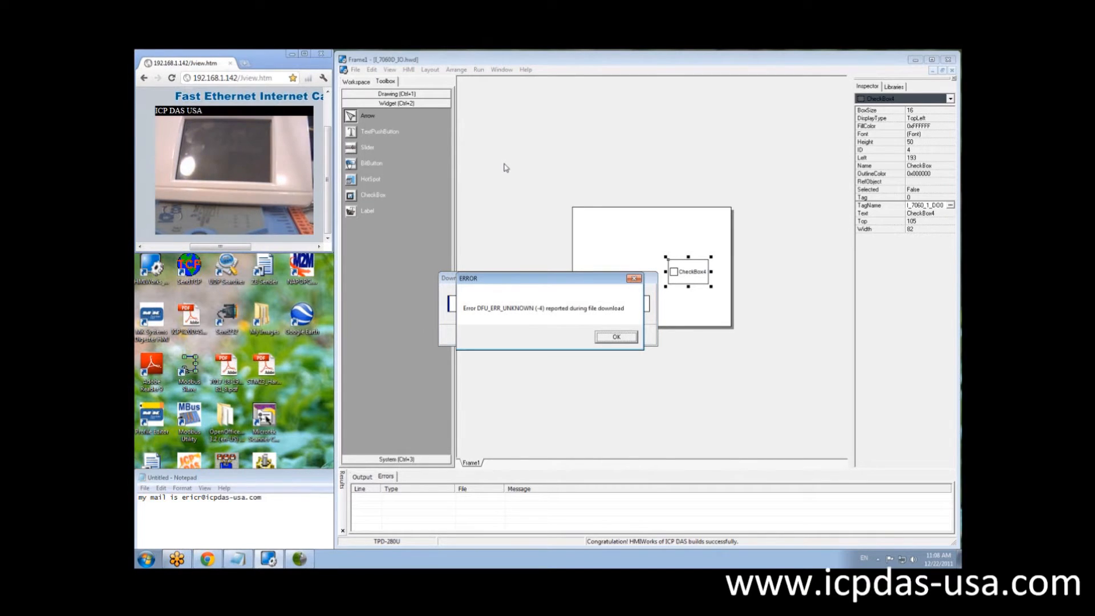
pyautogui.click(616, 340)
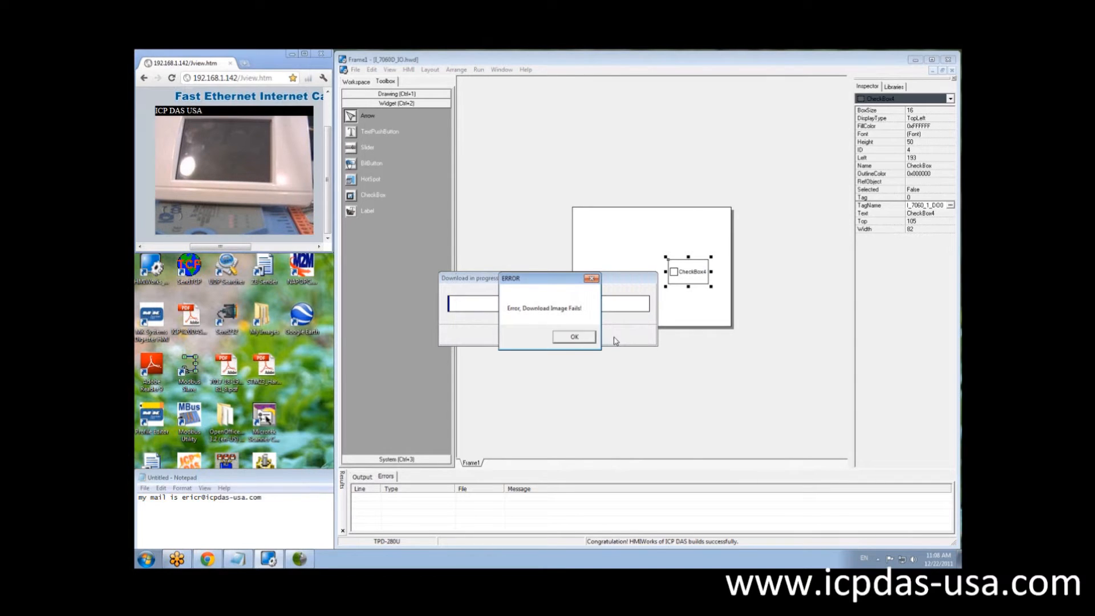
pyautogui.click(583, 341)
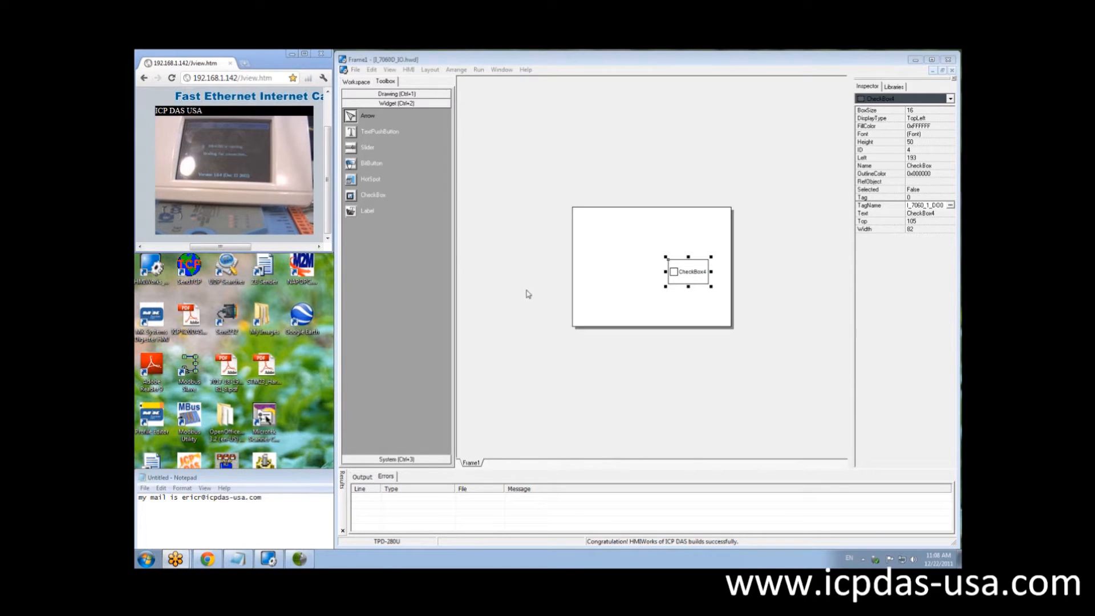
pyautogui.click(623, 343)
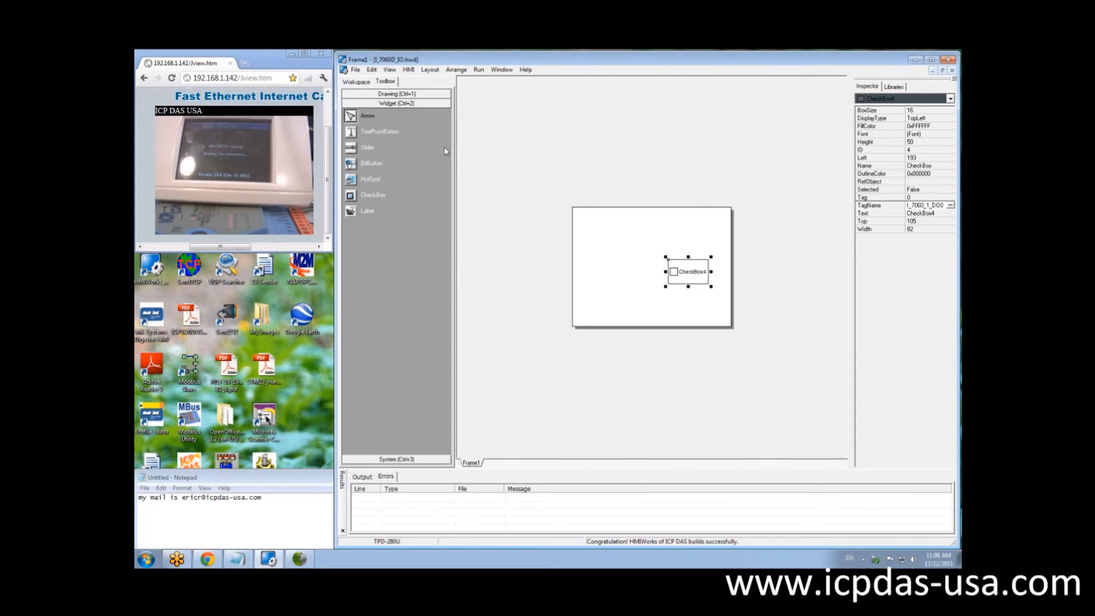
pyautogui.press('F9')
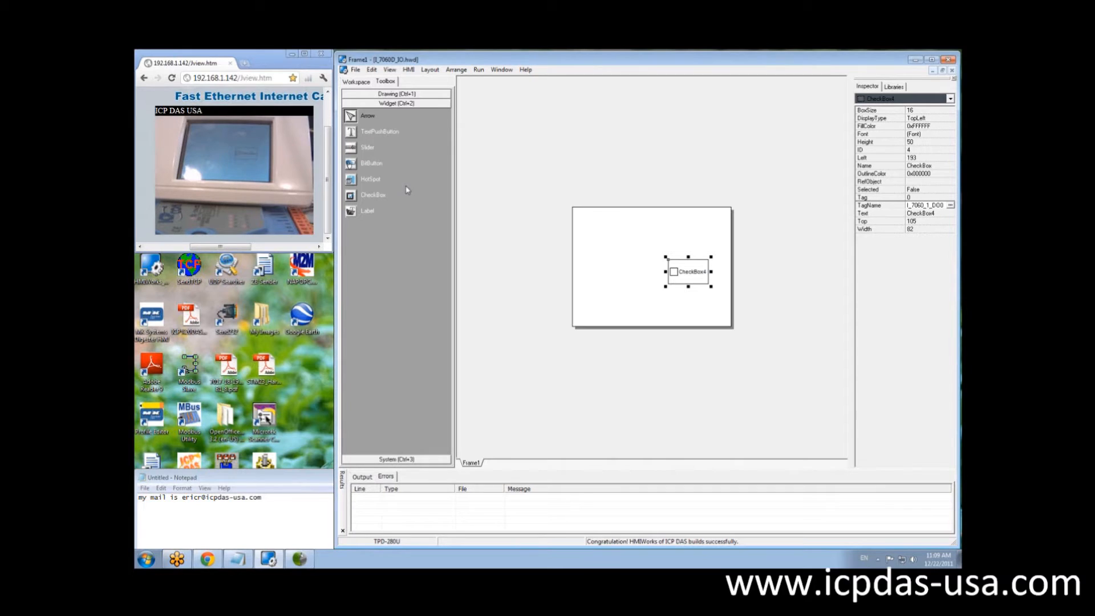
# Place an ObjectList component outside the frame, above its upper edge.
pyautogui.click(412, 460)
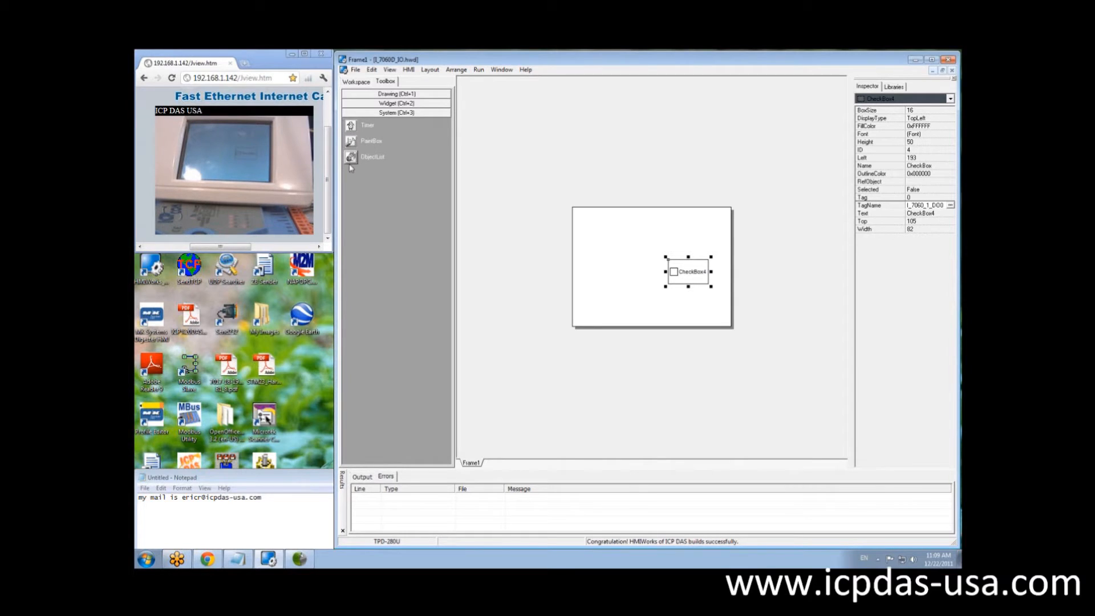
pyautogui.moveTo(349, 158); pyautogui.dragTo(601, 151)
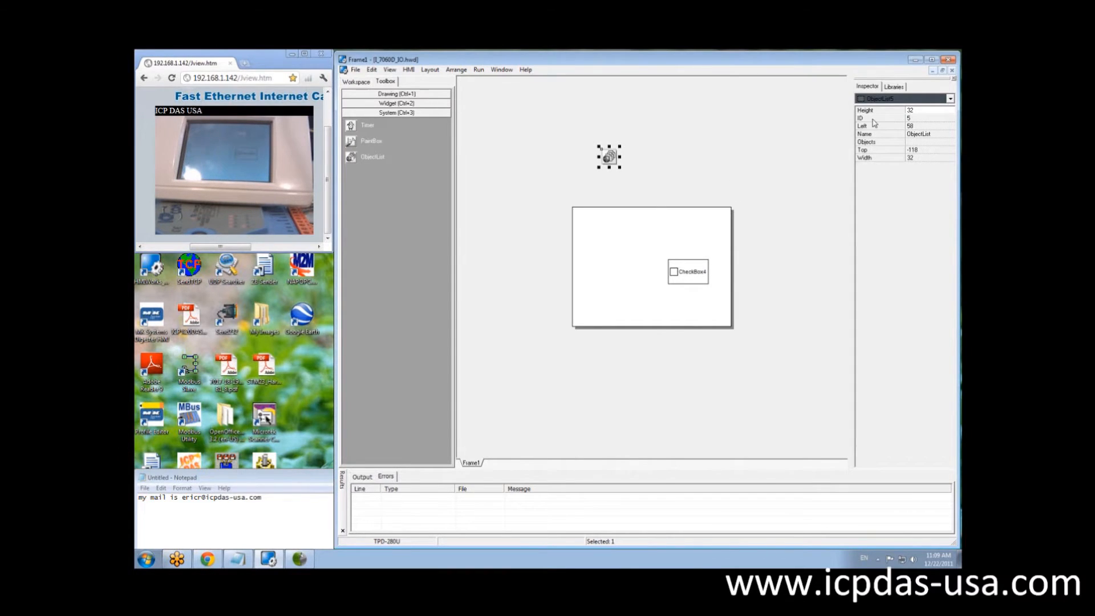
# Preview the images in the Button(M) library, comparing the 0 and 1 variants of the BtnMAN, BtnMEStop and BtnMAG buttons.
pyautogui.click(899, 88)
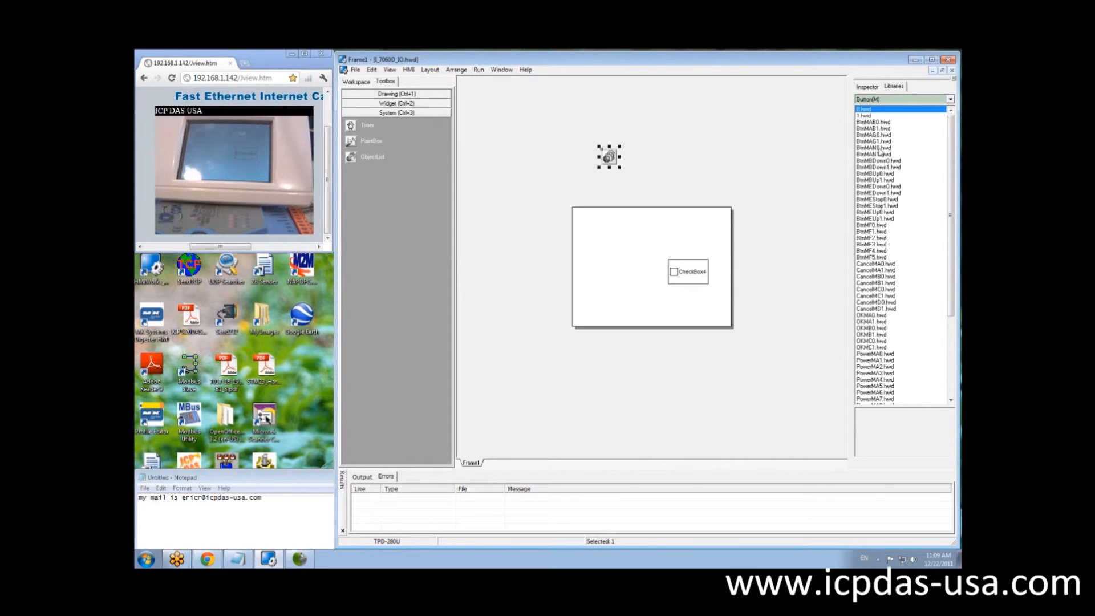
pyautogui.click(881, 148)
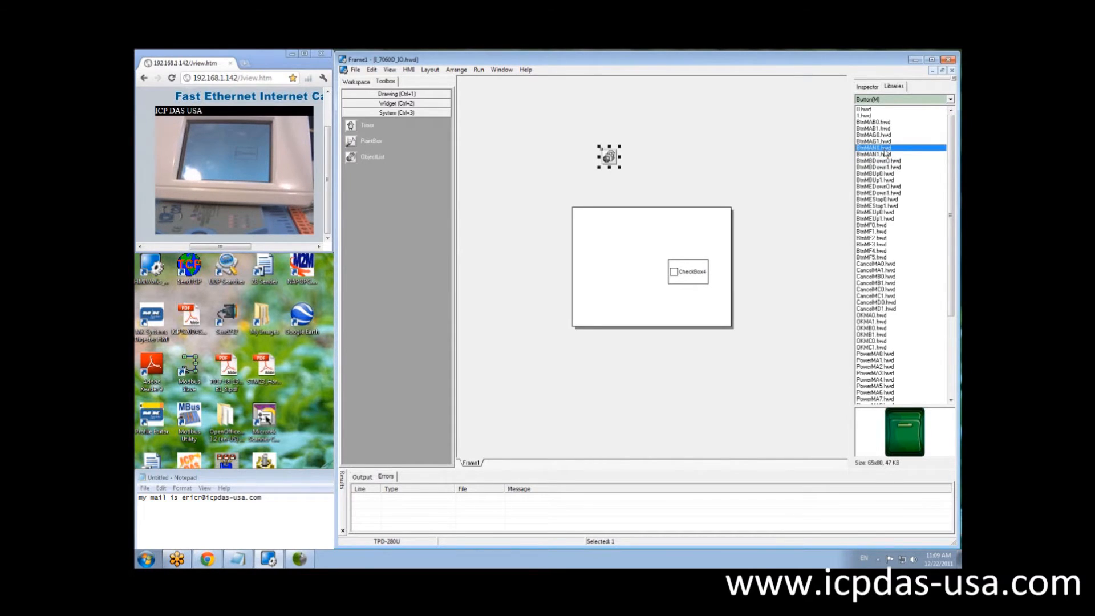
pyautogui.click(885, 154)
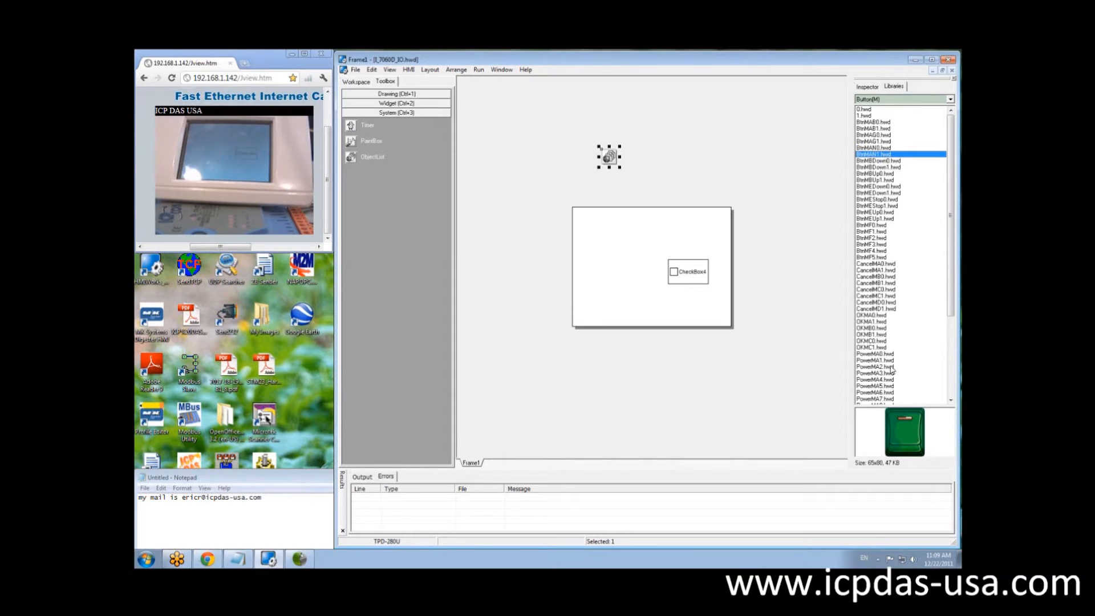
pyautogui.click(877, 200)
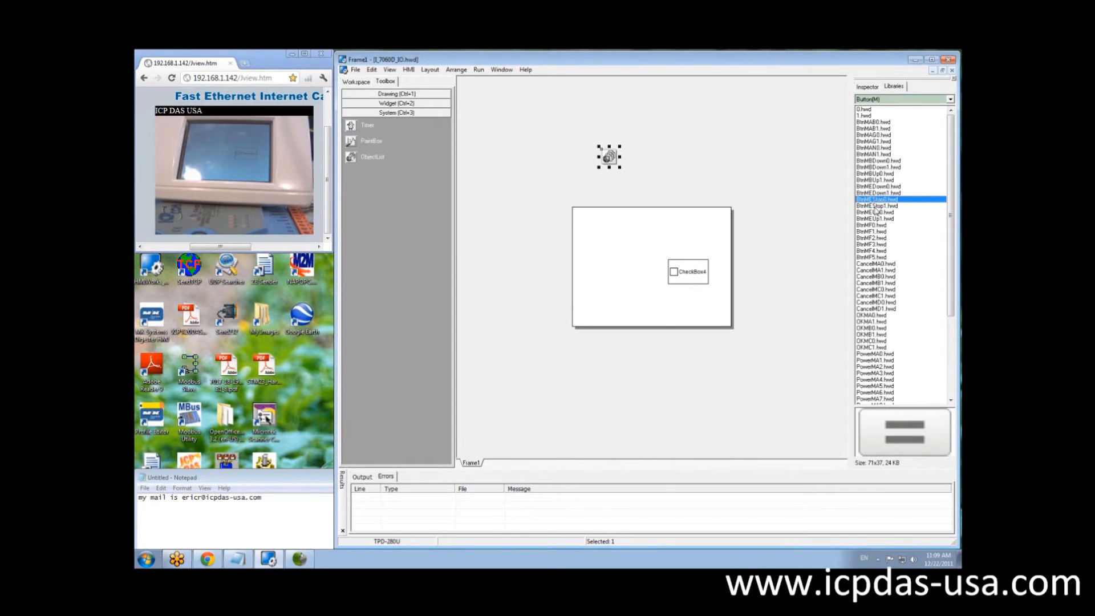
pyautogui.click(876, 207)
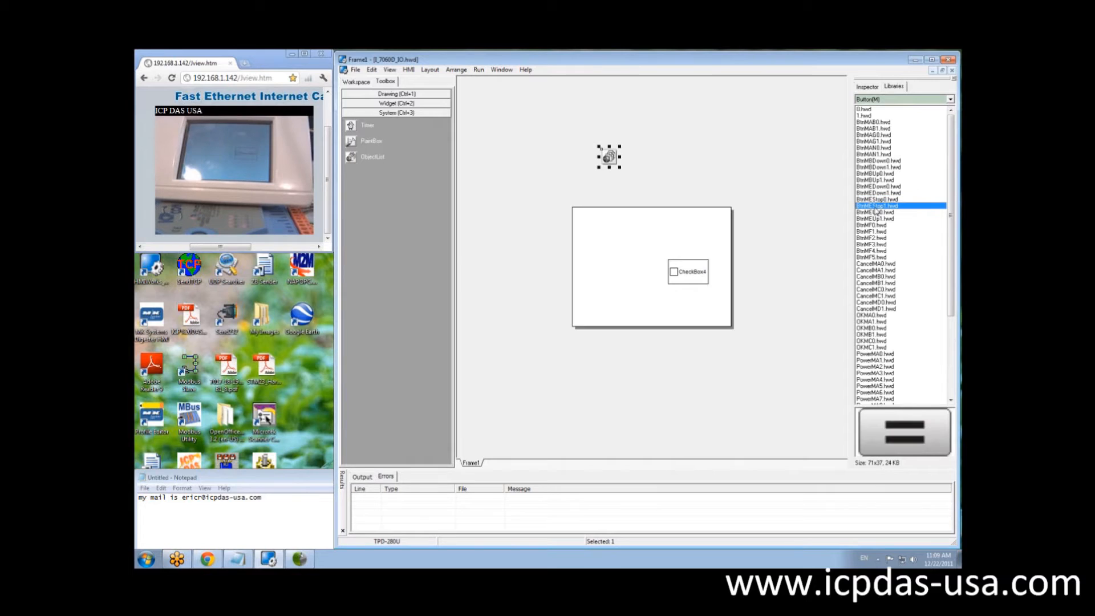
pyautogui.click(871, 265)
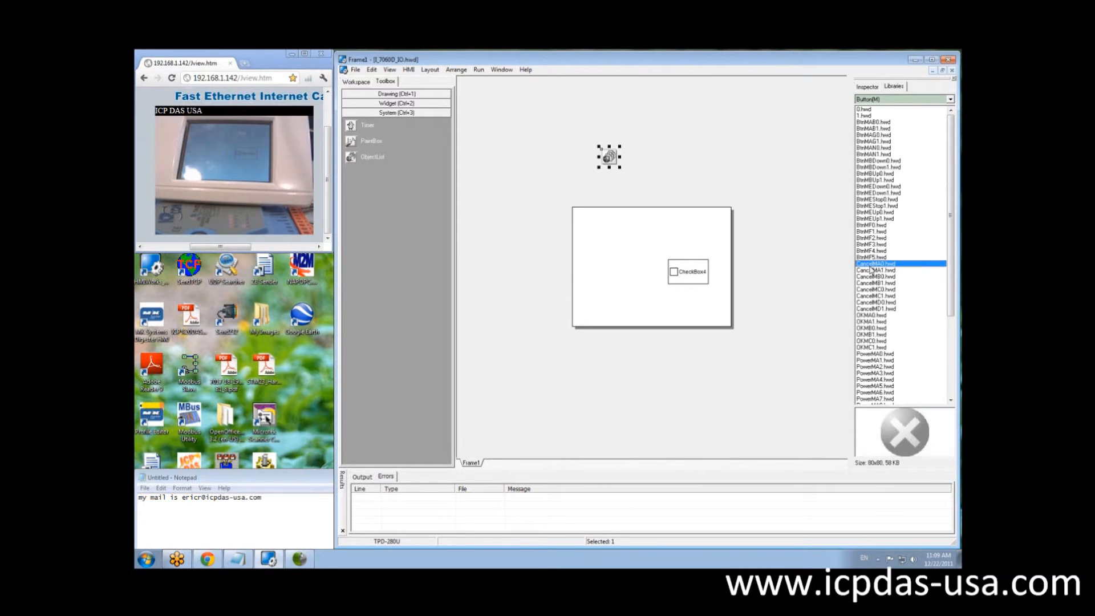
pyautogui.click(868, 135)
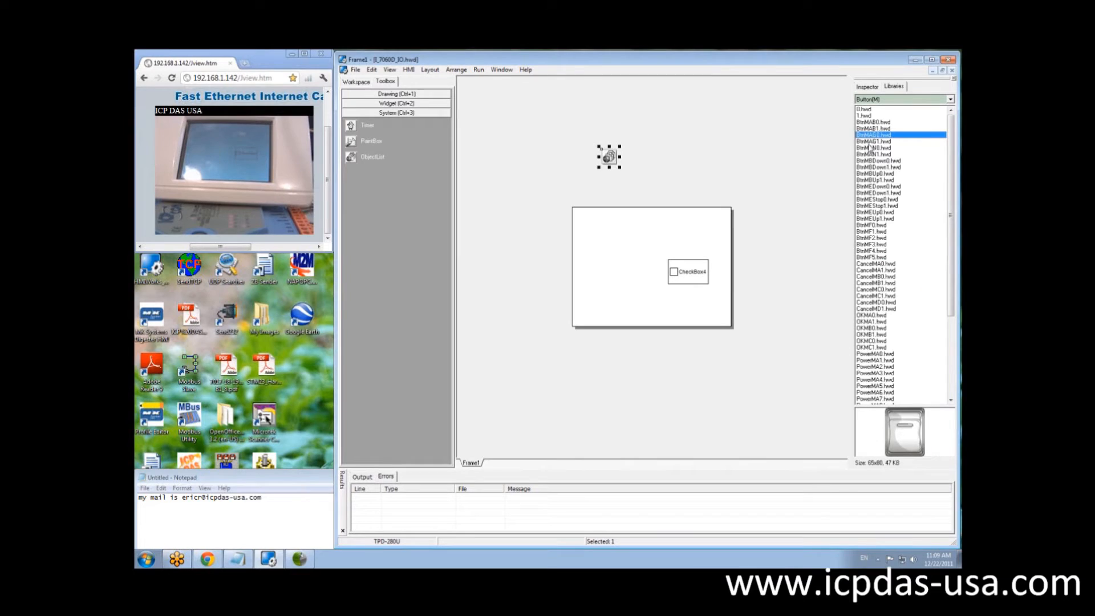
pyautogui.click(869, 142)
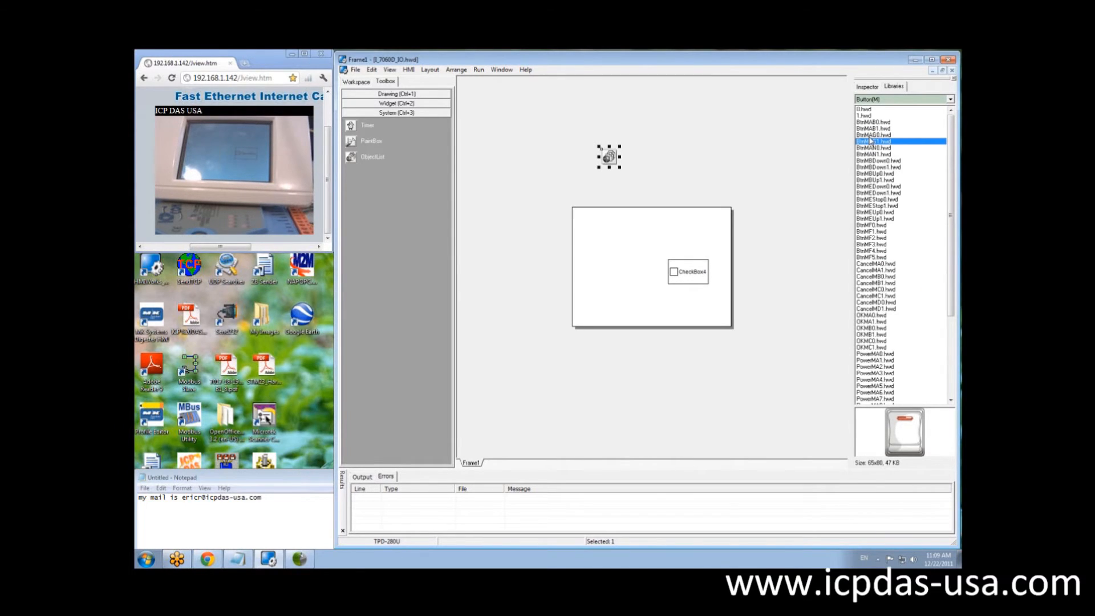
pyautogui.press('Up')
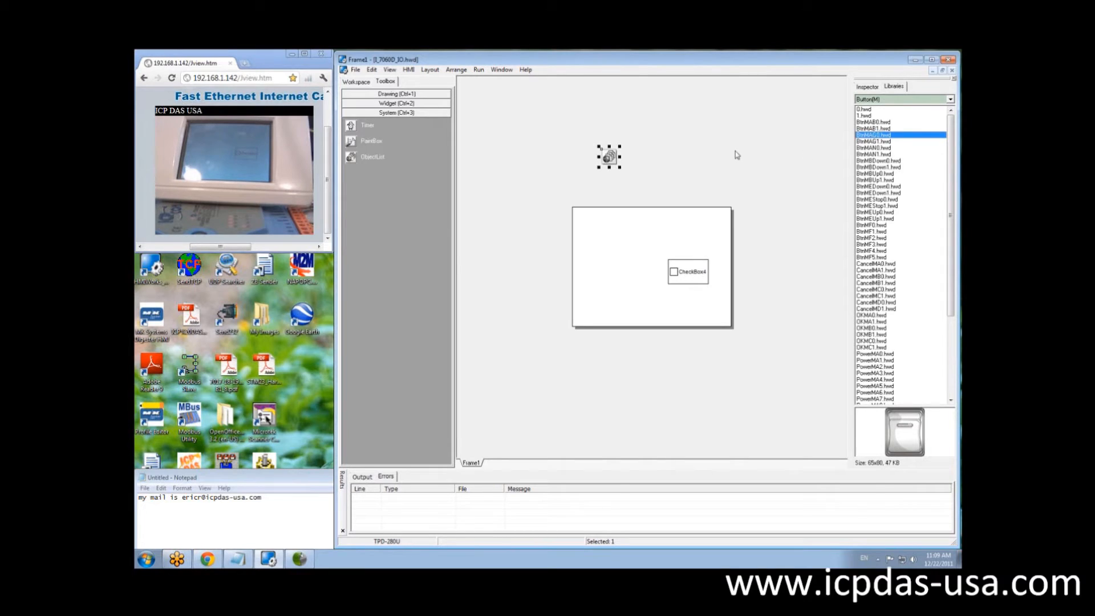
# Add BtnMAN0.hwd and BtnMAN1.hwd from the Button(M) library to the object list, in that order.
pyautogui.doubleClick(615, 160)
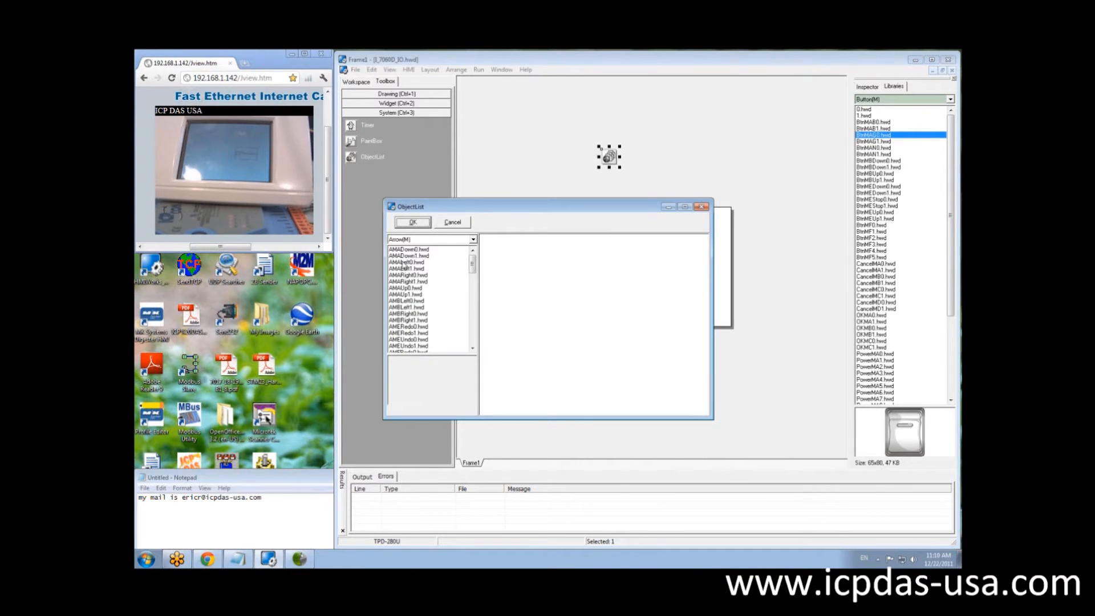
pyautogui.click(473, 240)
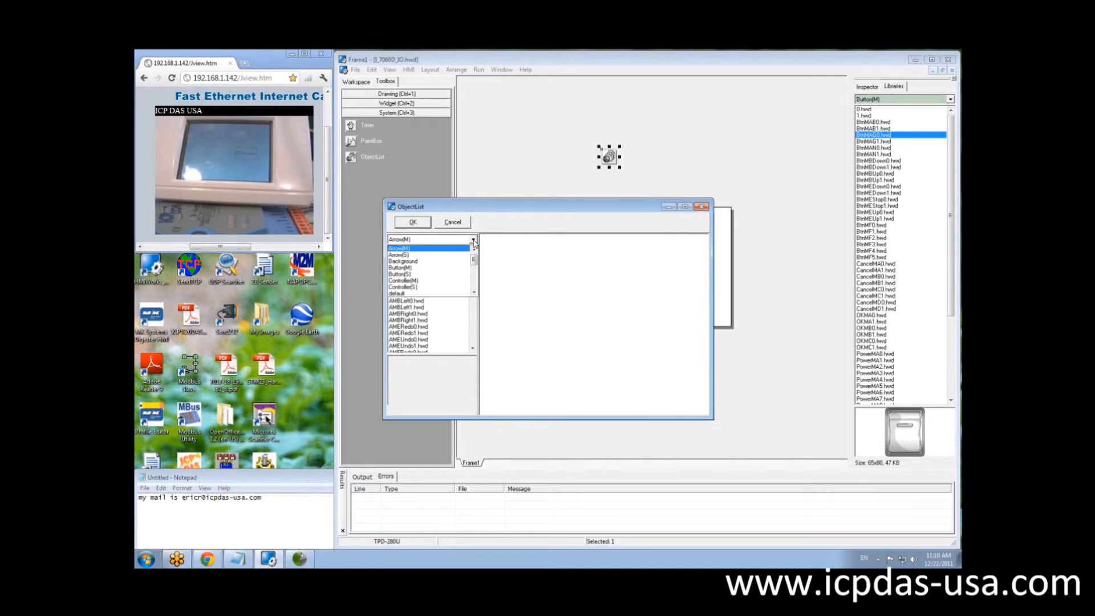
pyautogui.click(450, 269)
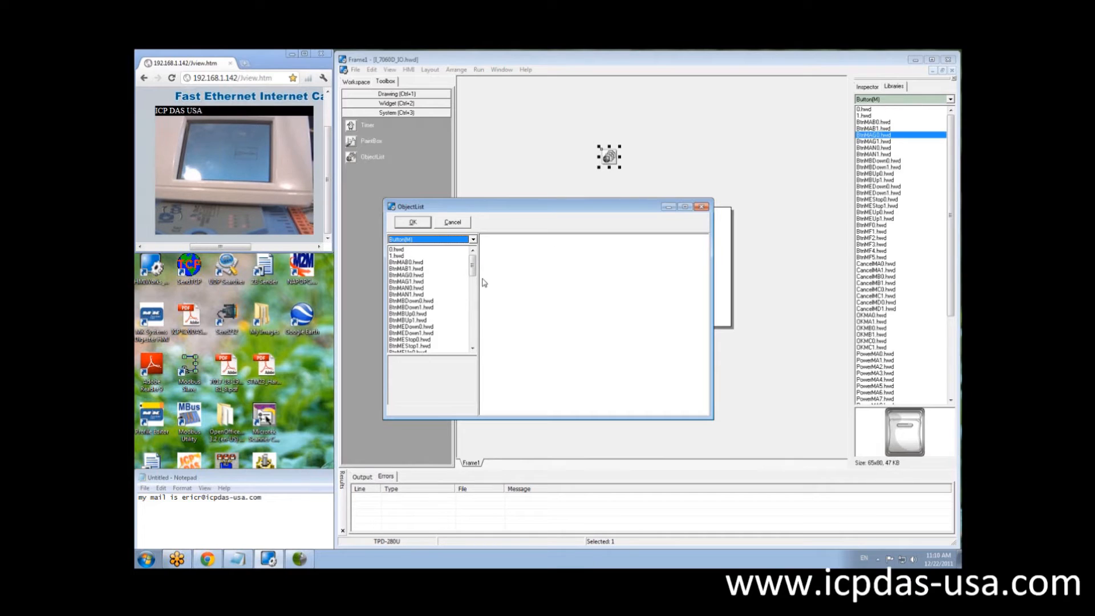
pyautogui.doubleClick(419, 288)
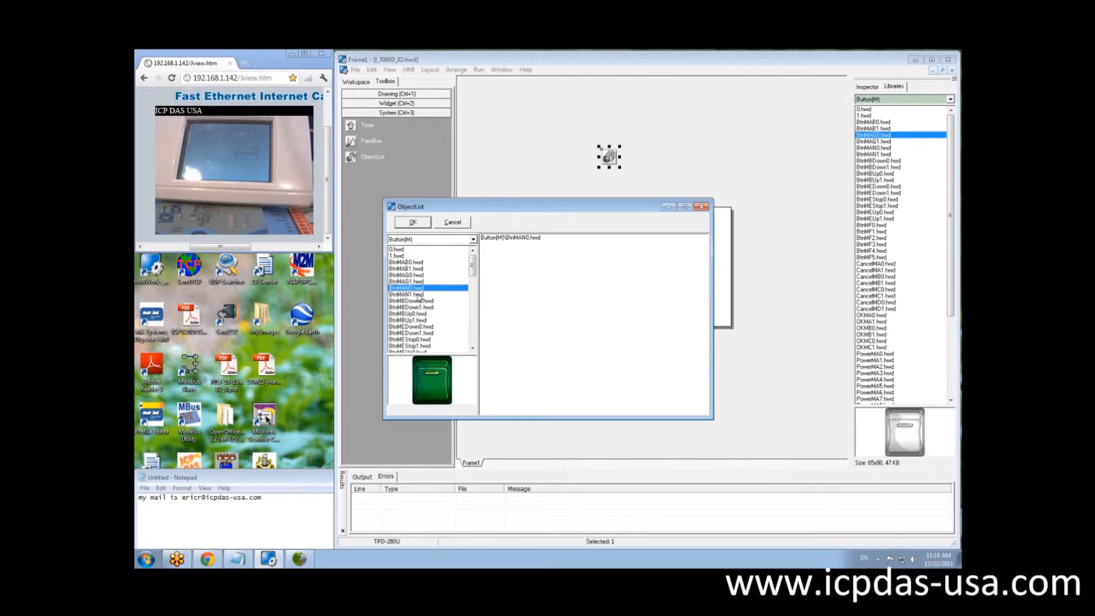
pyautogui.doubleClick(418, 295)
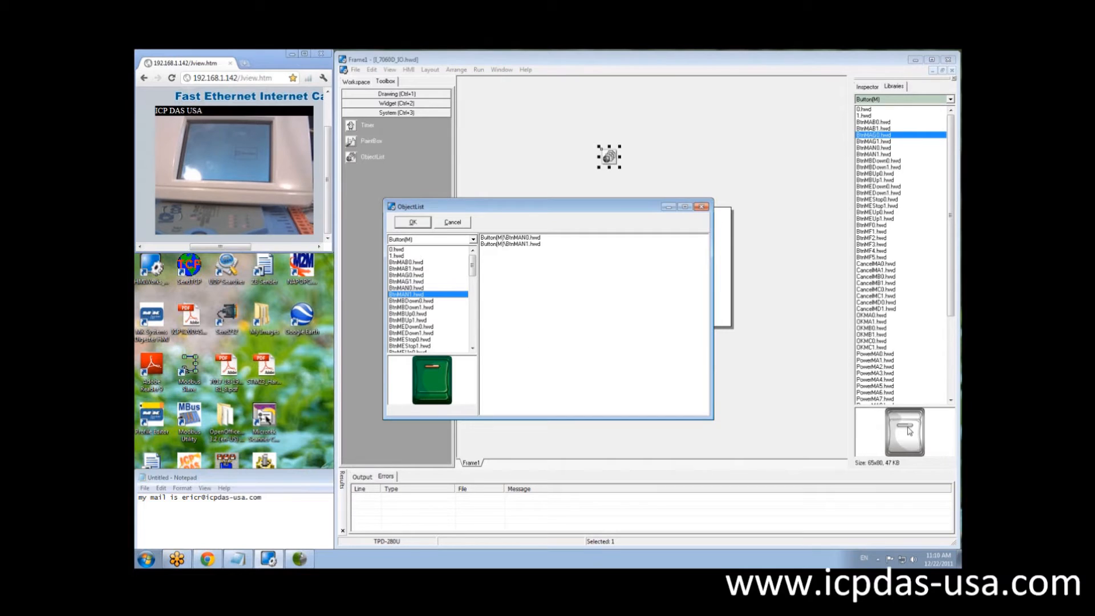
pyautogui.click(484, 239)
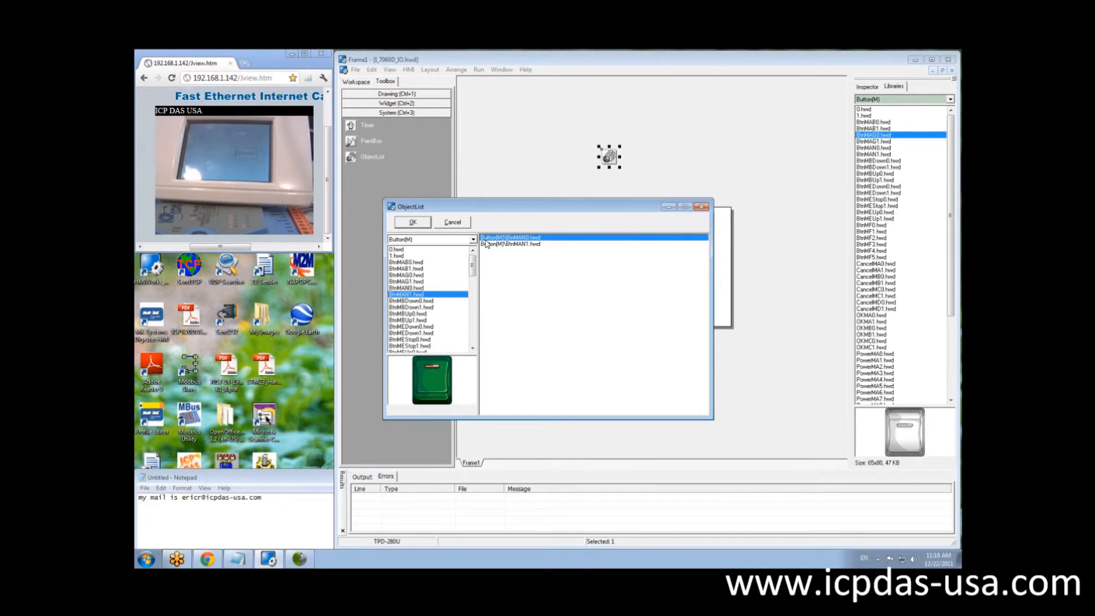
pyautogui.click(488, 246)
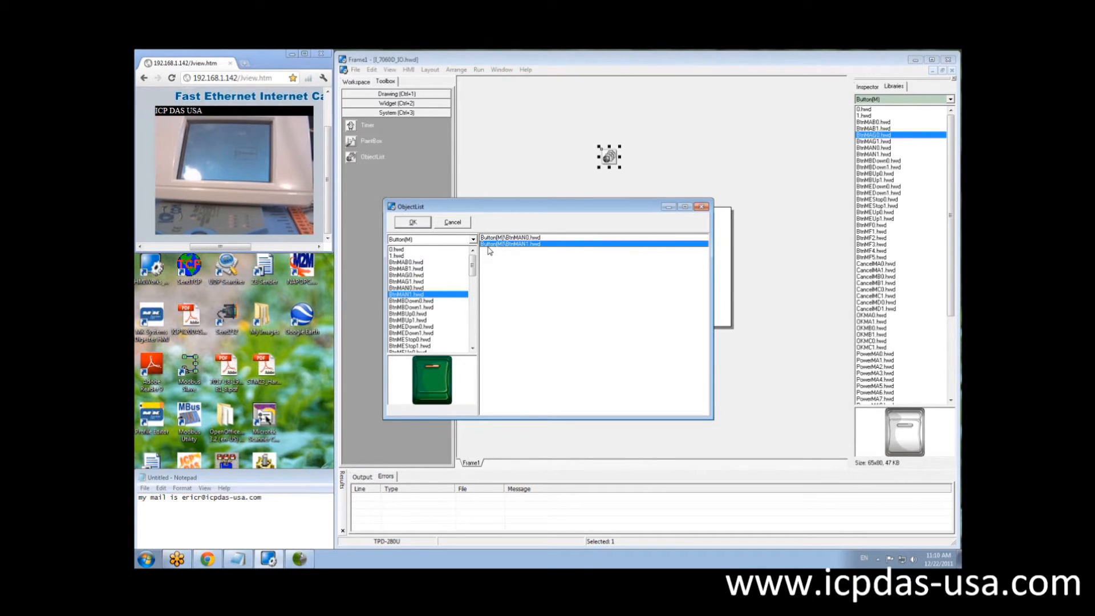
pyautogui.click(419, 227)
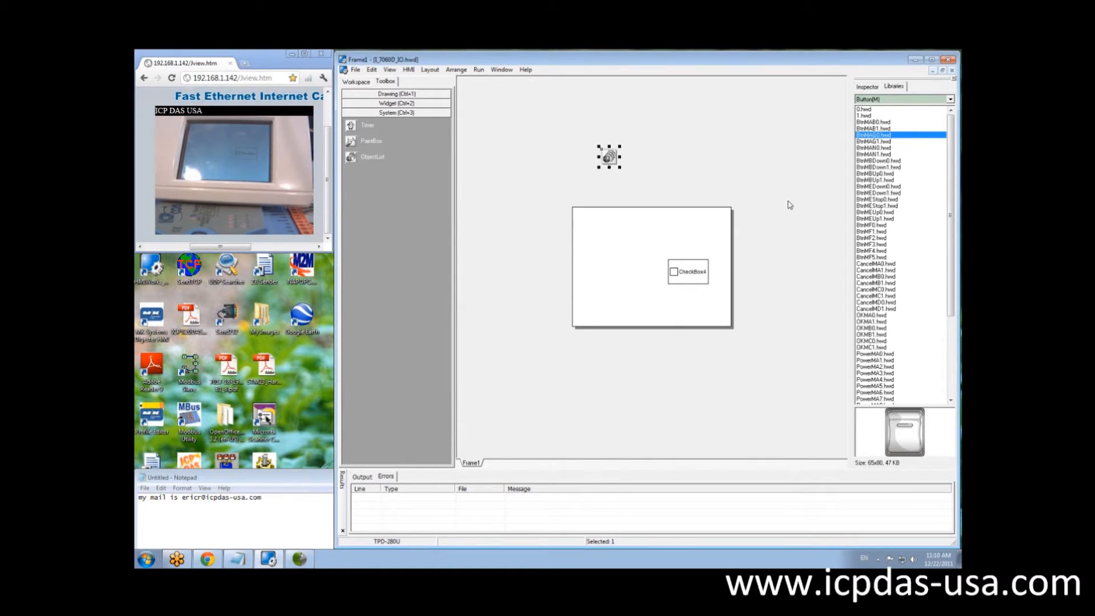
# Set the check box's RefObject to ObjectList5 and resize the check box to about 68 by 81 to fit the whole button image.
pyautogui.click(867, 87)
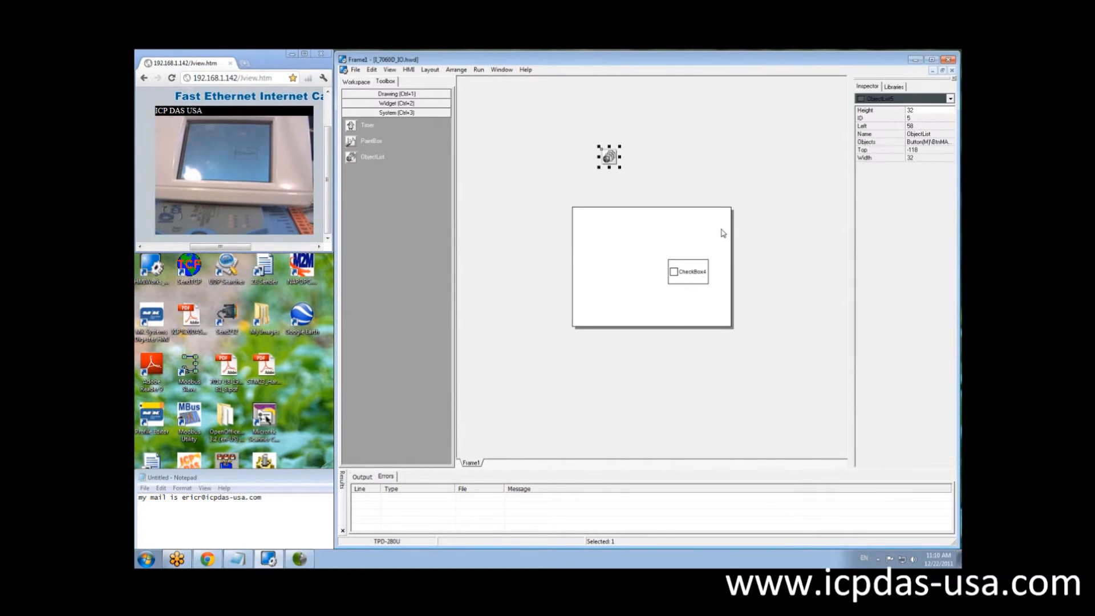
pyautogui.click(684, 280)
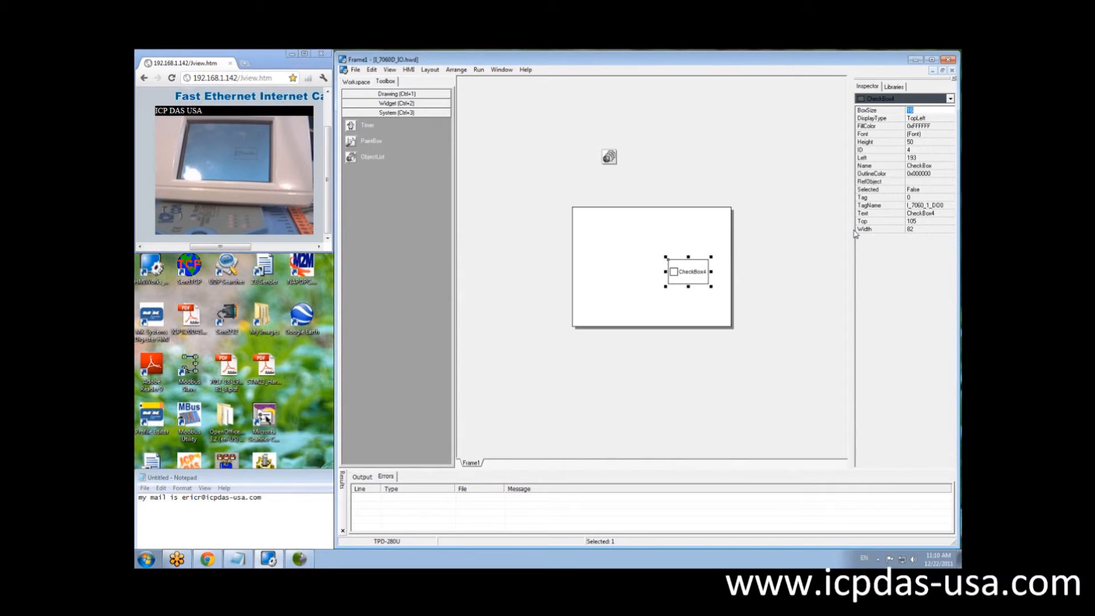
pyautogui.click(948, 182)
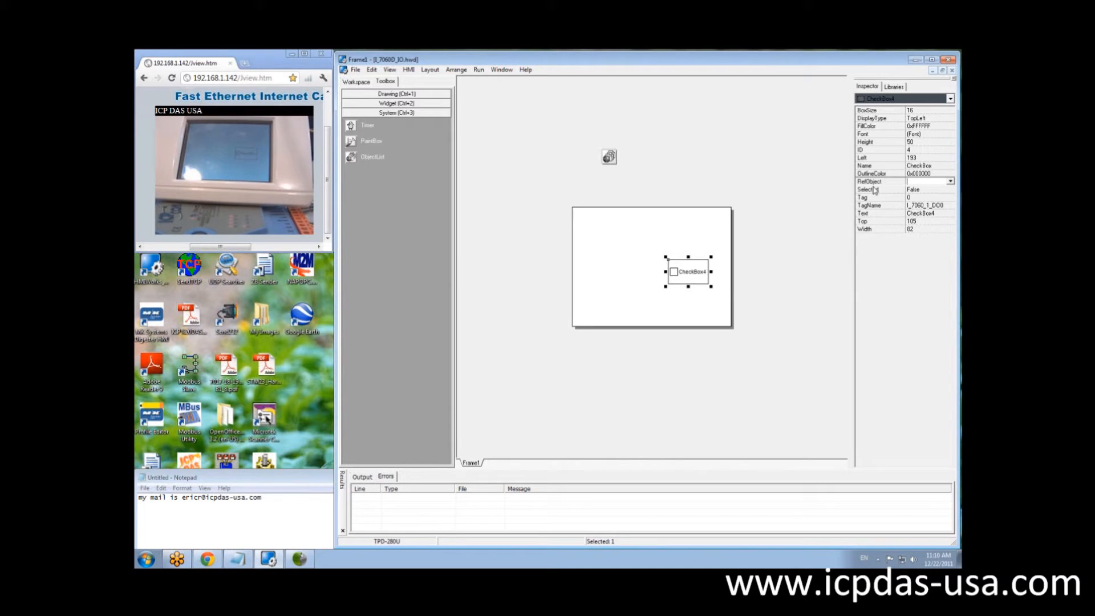
pyautogui.click(949, 182)
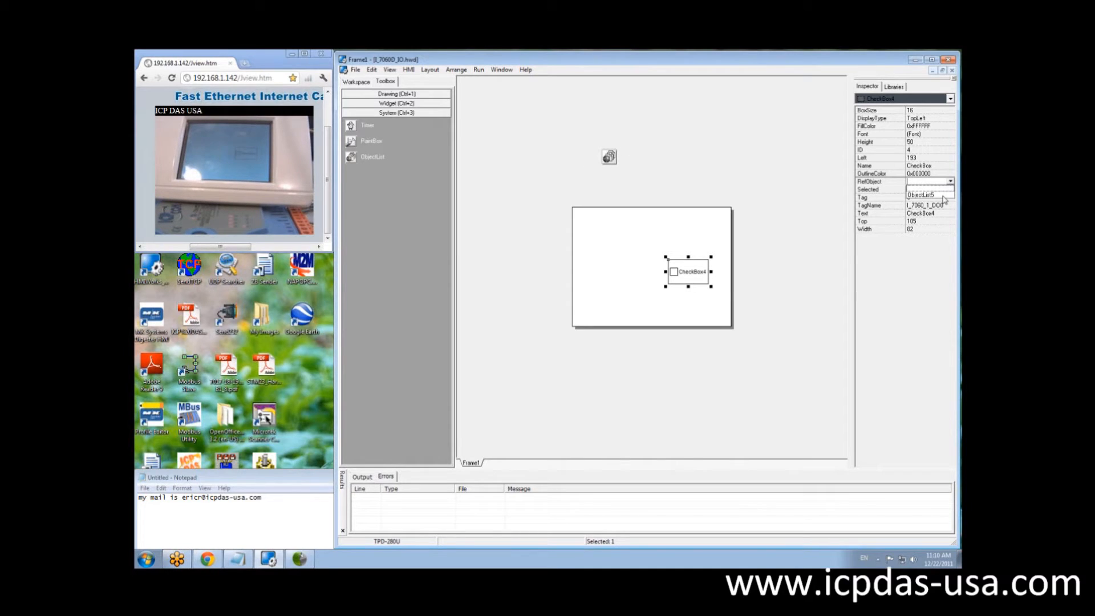
pyautogui.click(923, 195)
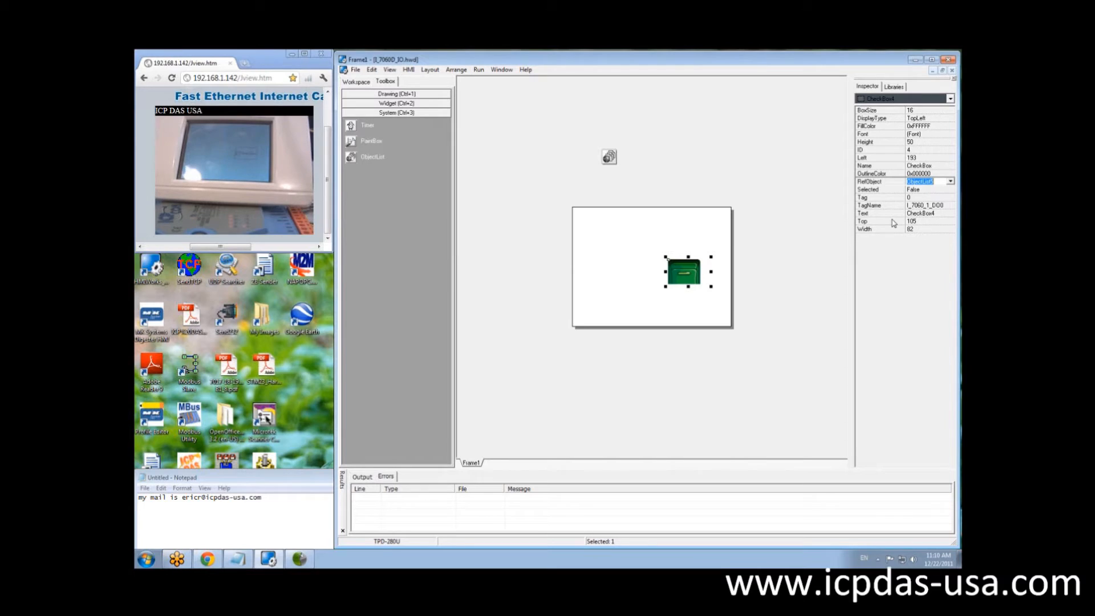
pyautogui.moveTo(688, 286)
pyautogui.mouseDown()
pyautogui.moveTo(689, 308)
pyautogui.moveTo(704, 282)
pyautogui.moveTo(685, 303)
pyautogui.mouseUp()
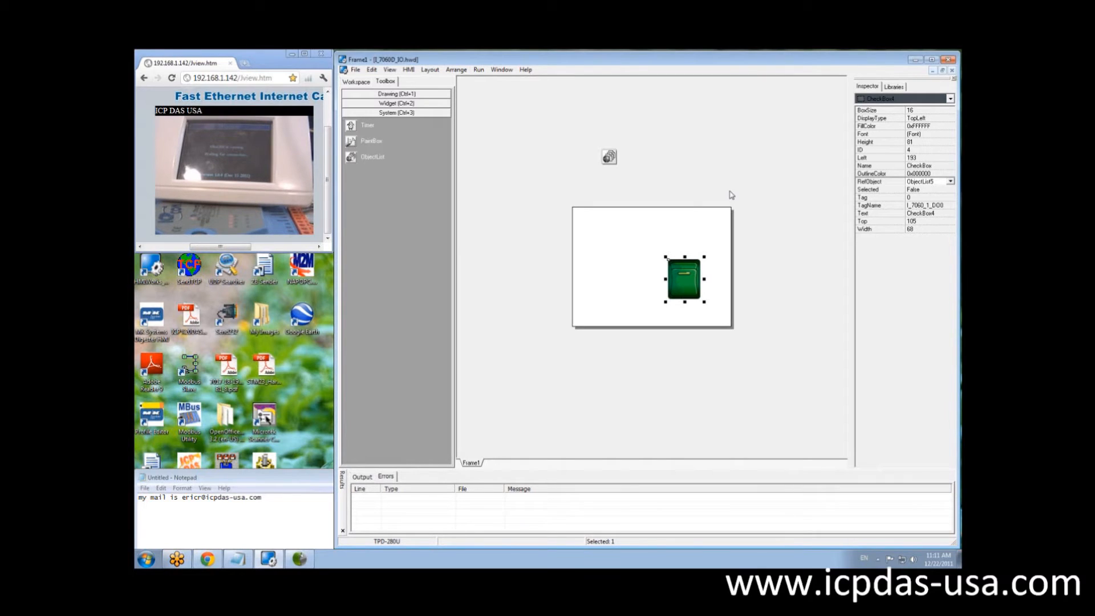
# Build and download the project to the touch panel, and move the check box to the frame's lower-right corner, about Left 240, Top 145.
pyautogui.press('F9')
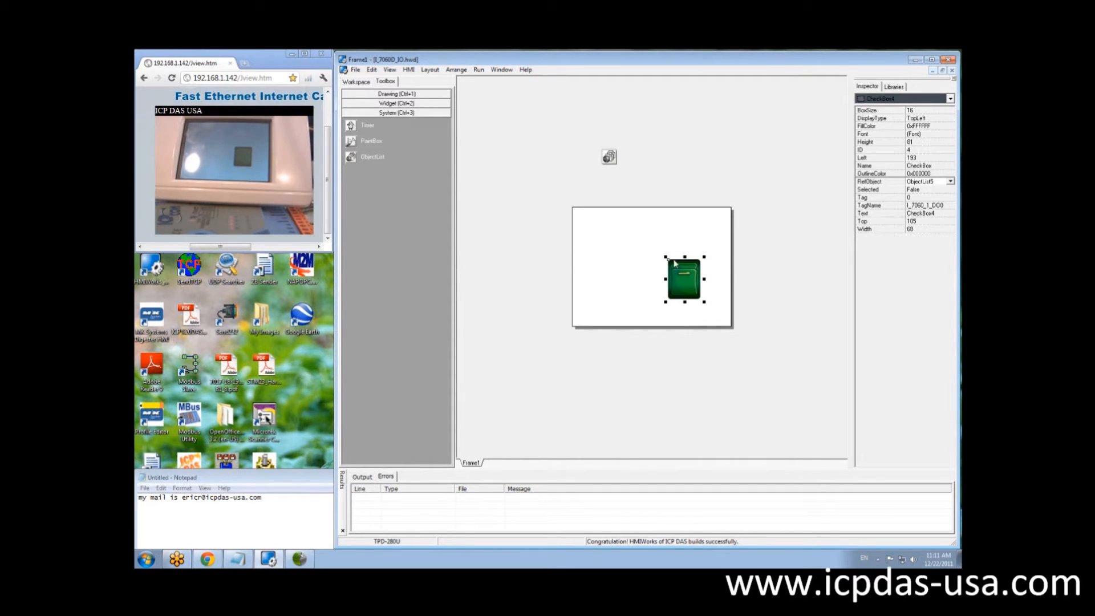
pyautogui.moveTo(683, 272); pyautogui.dragTo(707, 291)
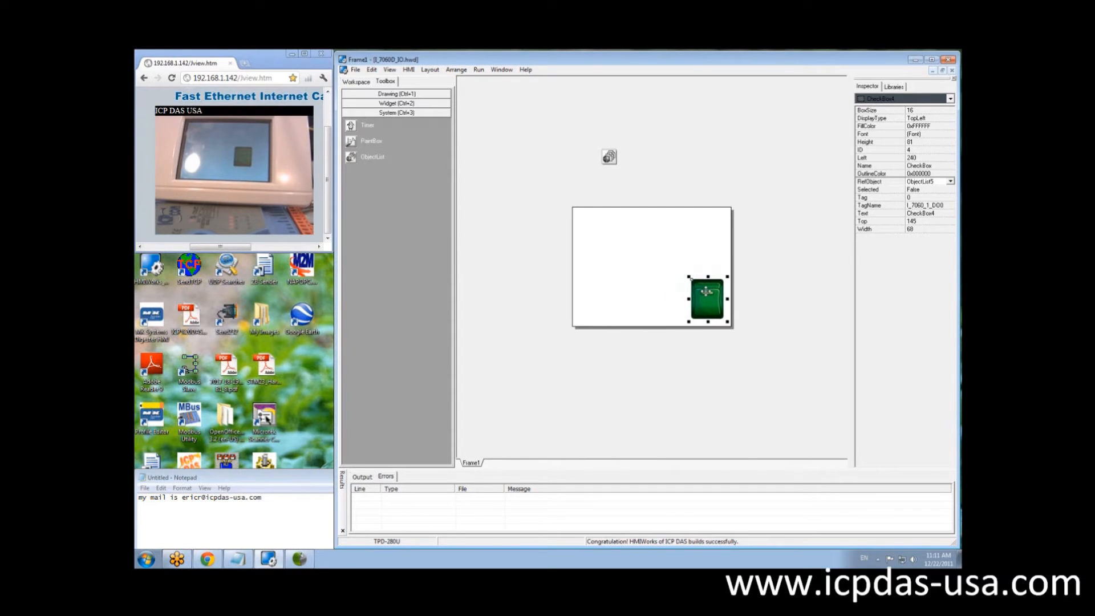
pyautogui.click(777, 213)
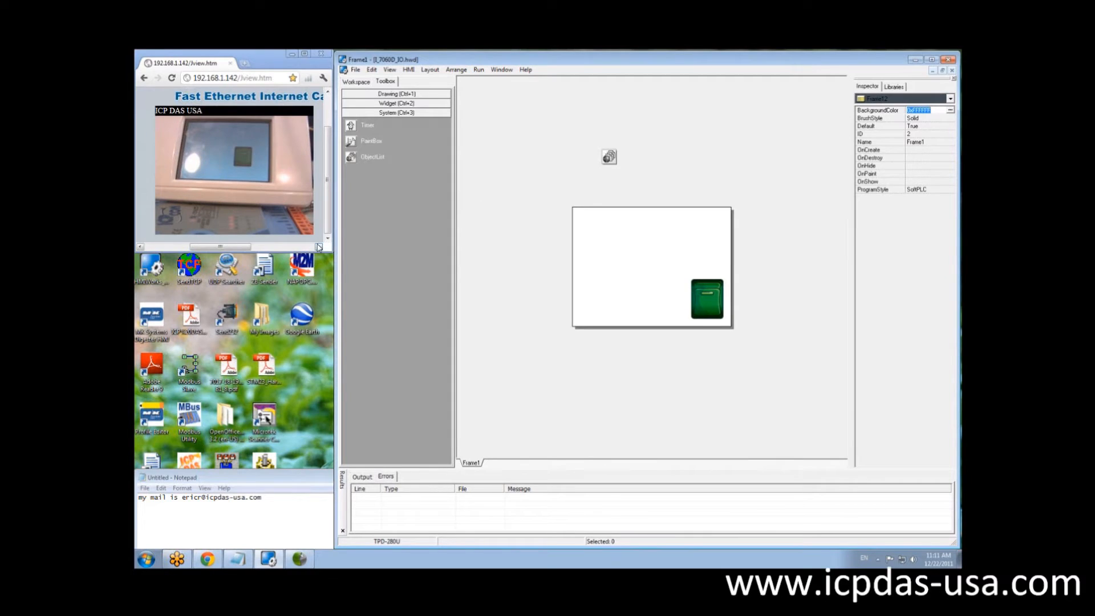
# Open the I_7060D_IO.ldx program in the Ladder Designer, restoring its window to a smaller size and moving it clear of the camera view.
pyautogui.click(365, 83)
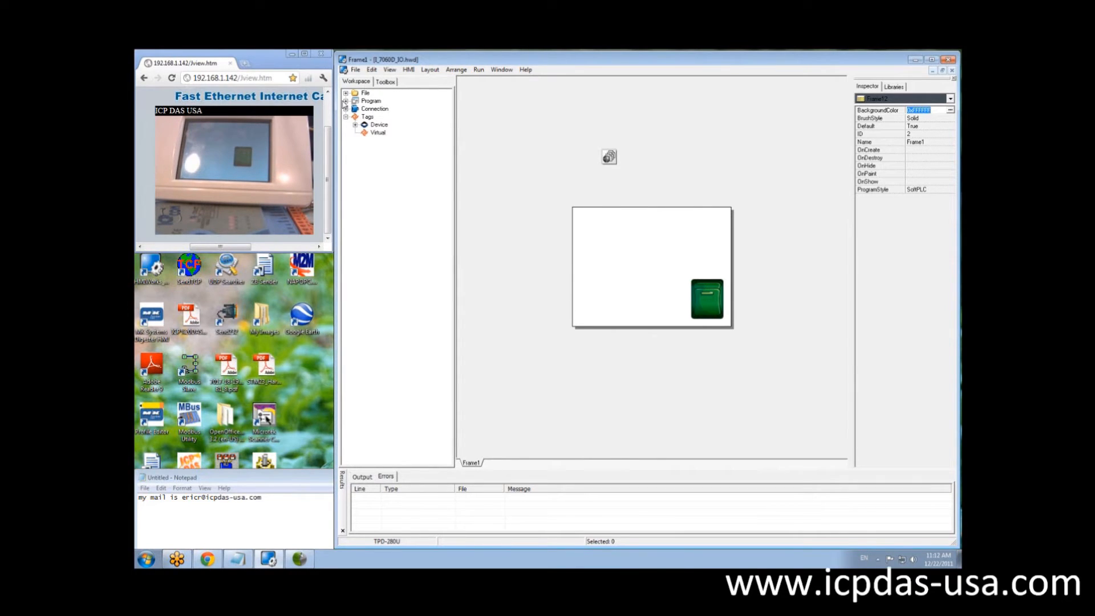
pyautogui.click(346, 101)
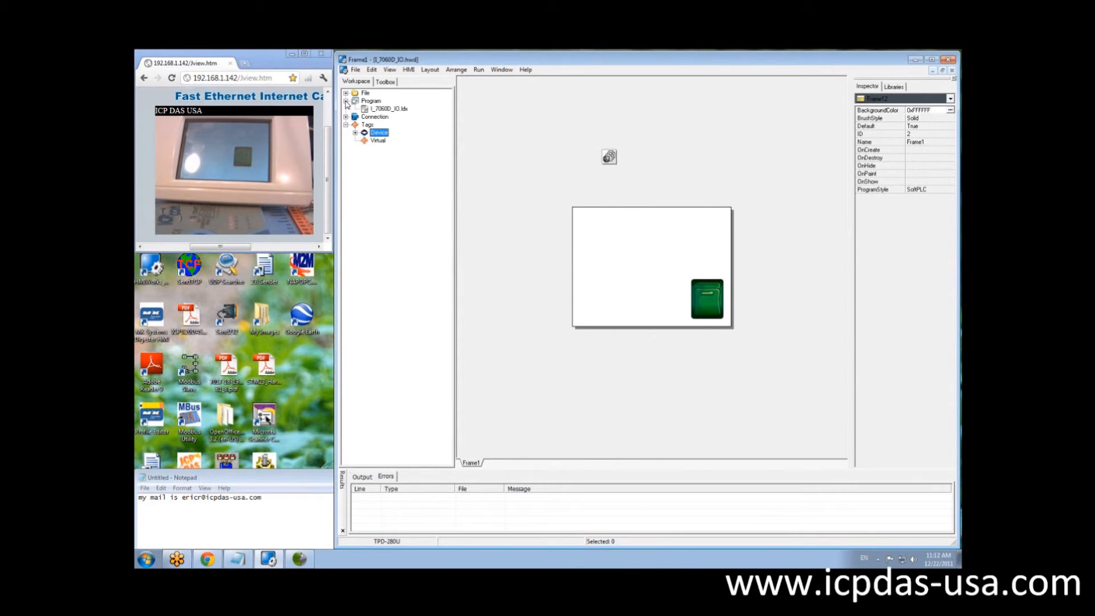
pyautogui.doubleClick(382, 109)
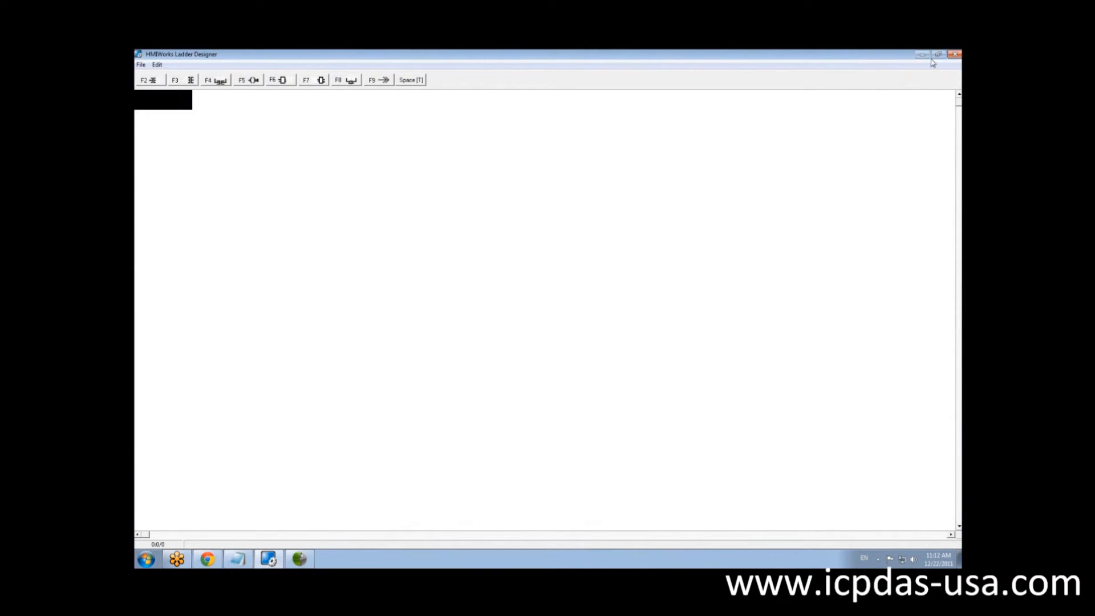
pyautogui.click(937, 55)
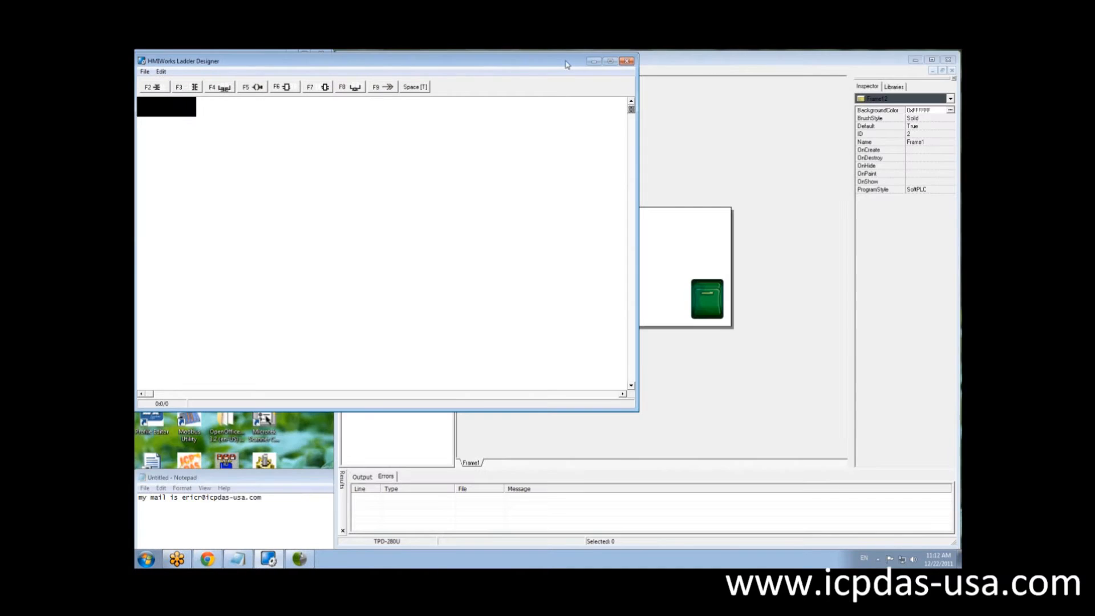
pyautogui.moveTo(566, 64); pyautogui.dragTo(788, 112)
# Insert a function block rung in the ladder program and assign the timer function TON to its block.
pyautogui.click(515, 139)
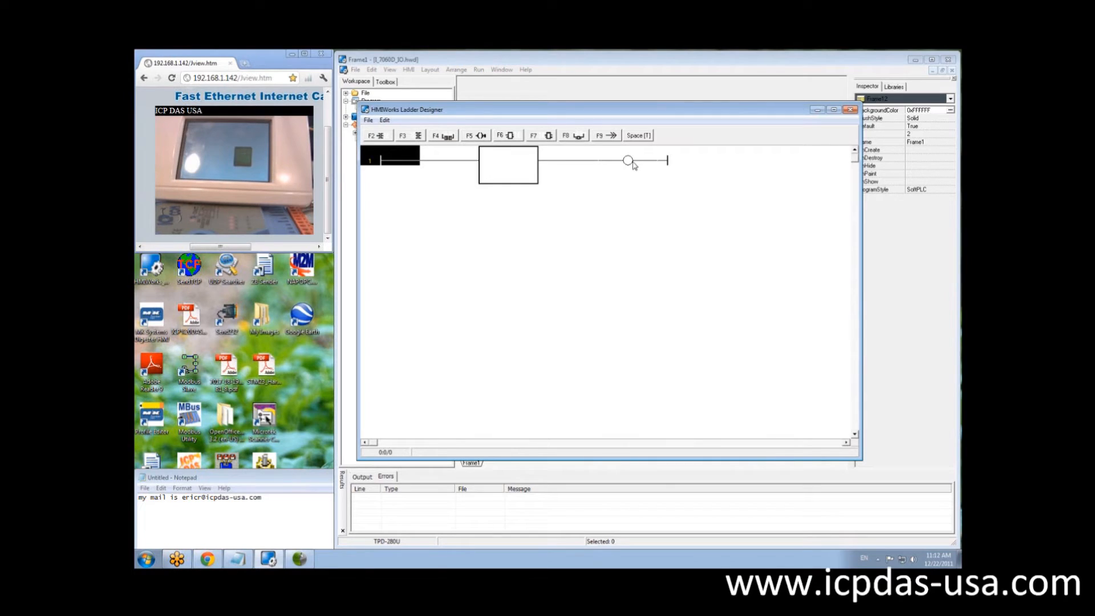
pyautogui.click(519, 166)
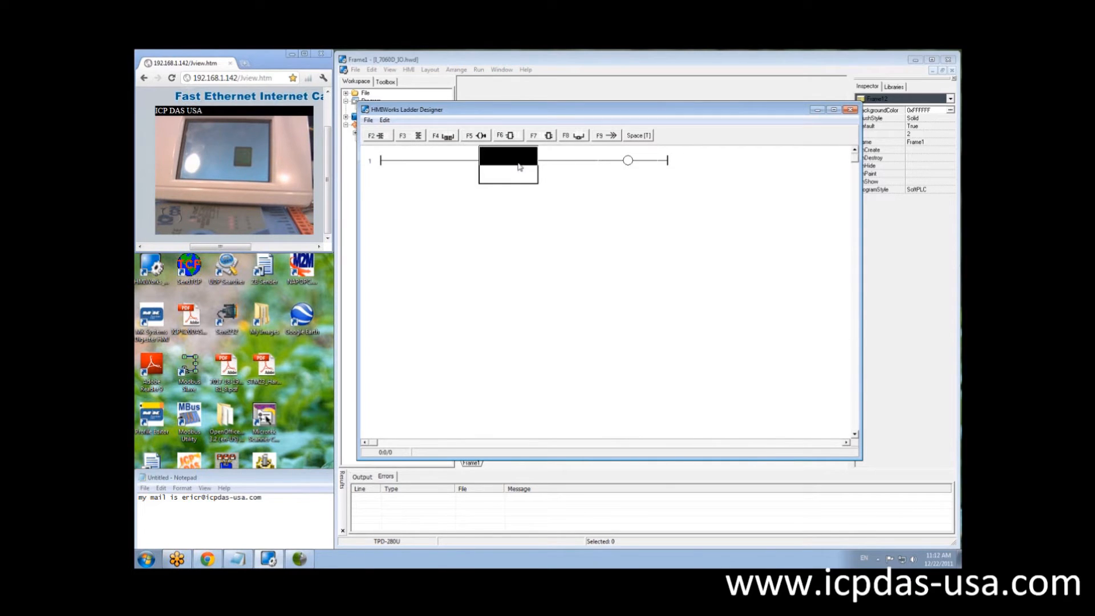
pyautogui.doubleClick(519, 166)
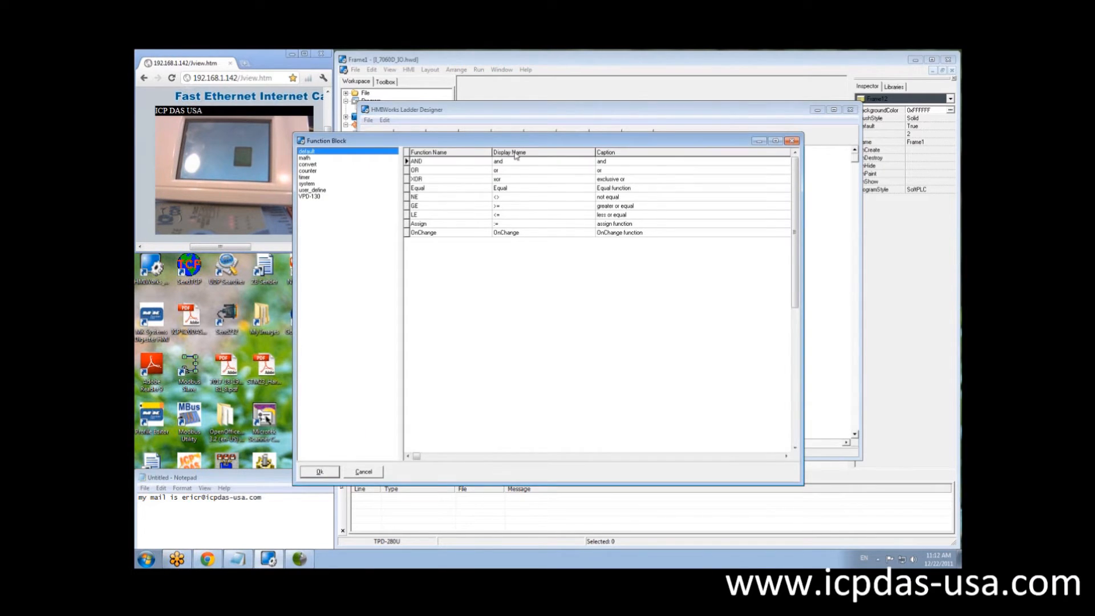
pyautogui.click(305, 178)
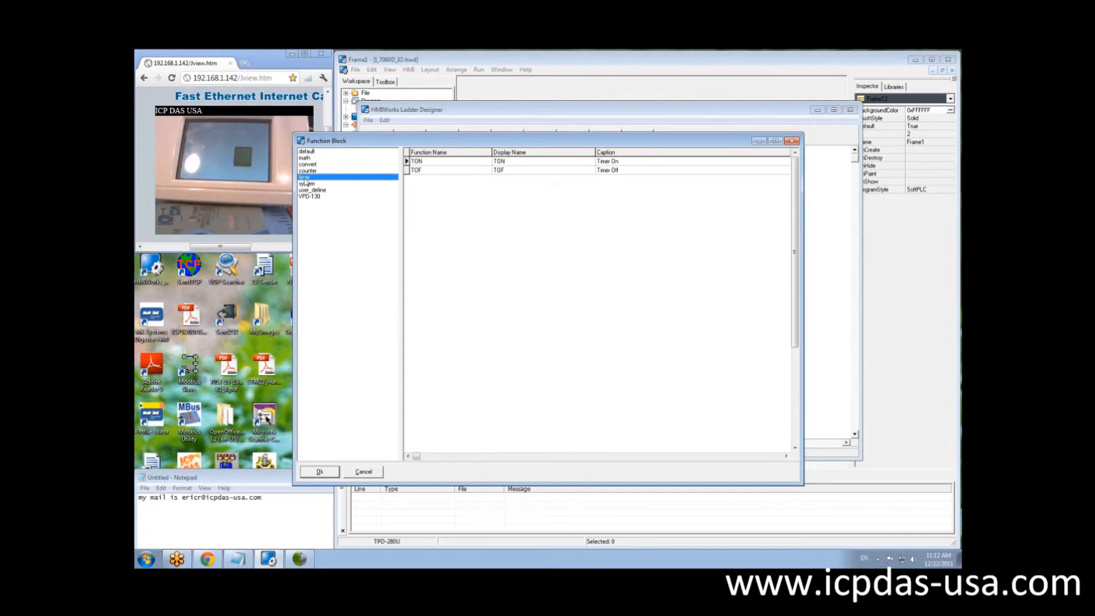
pyautogui.doubleClick(419, 162)
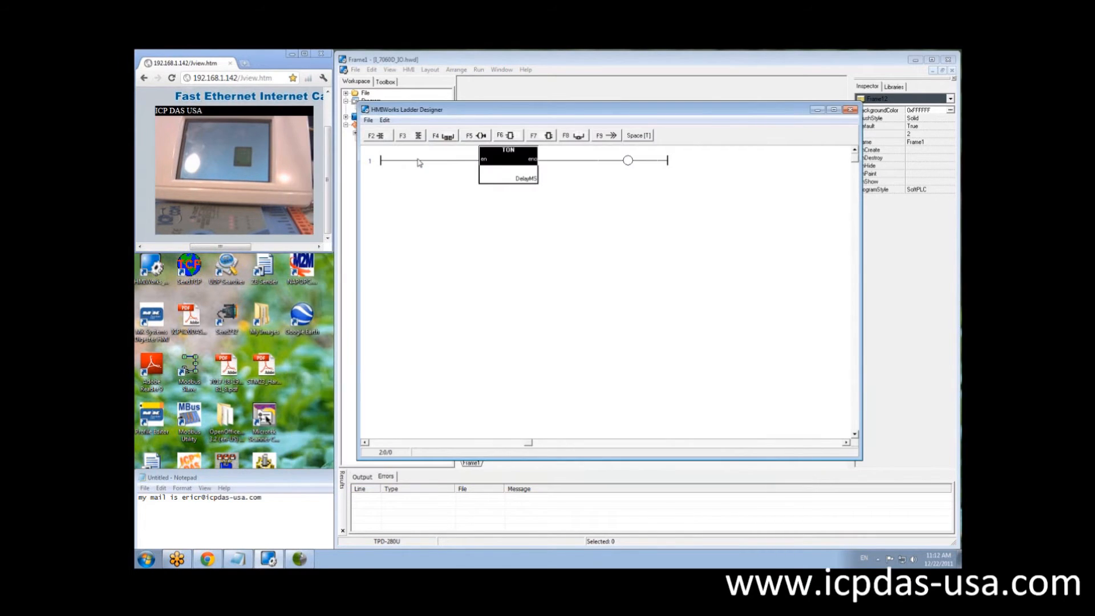
# Set the TON block's DelayMS parameter to the constant 10000.
pyautogui.click(556, 183)
pyautogui.doubleClick(556, 182)
pyautogui.moveTo(536, 183); pyautogui.dragTo(624, 210)
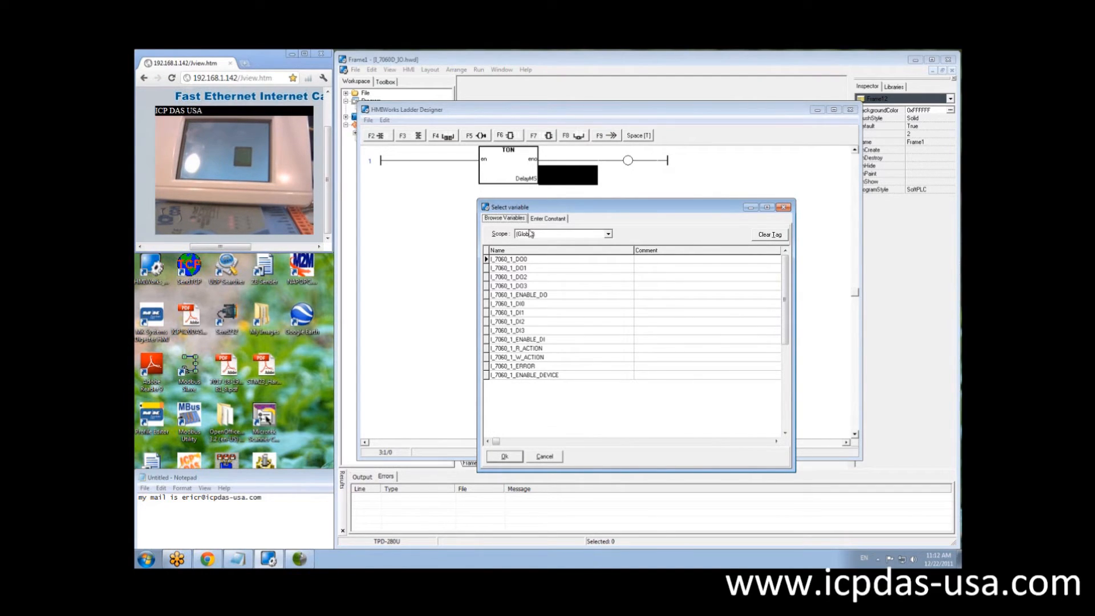
pyautogui.click(546, 218)
pyautogui.write('10')
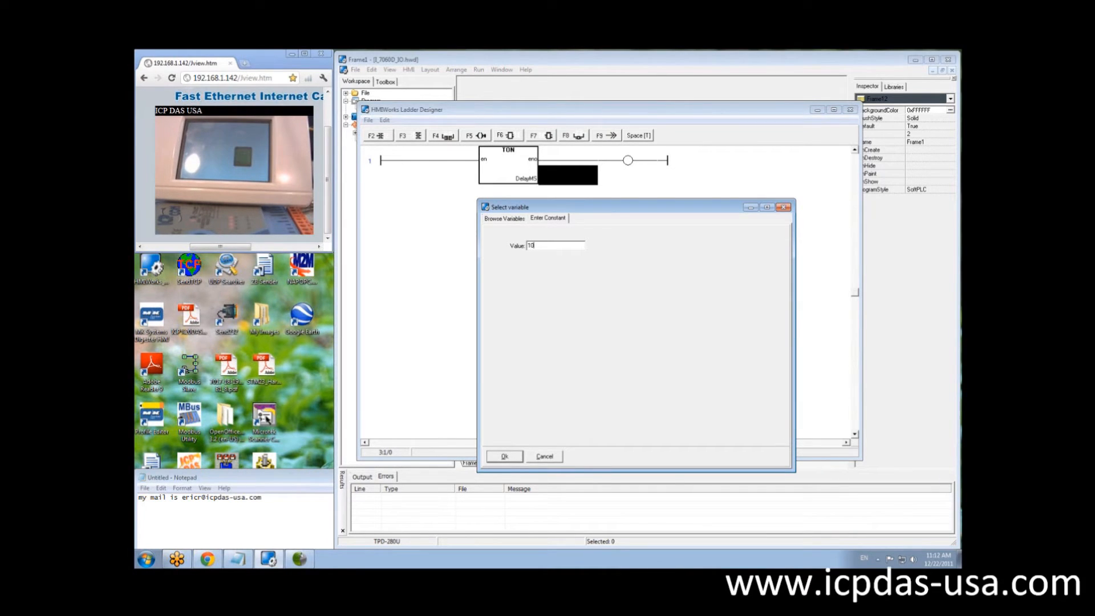
pyautogui.write('000')
pyautogui.click(518, 456)
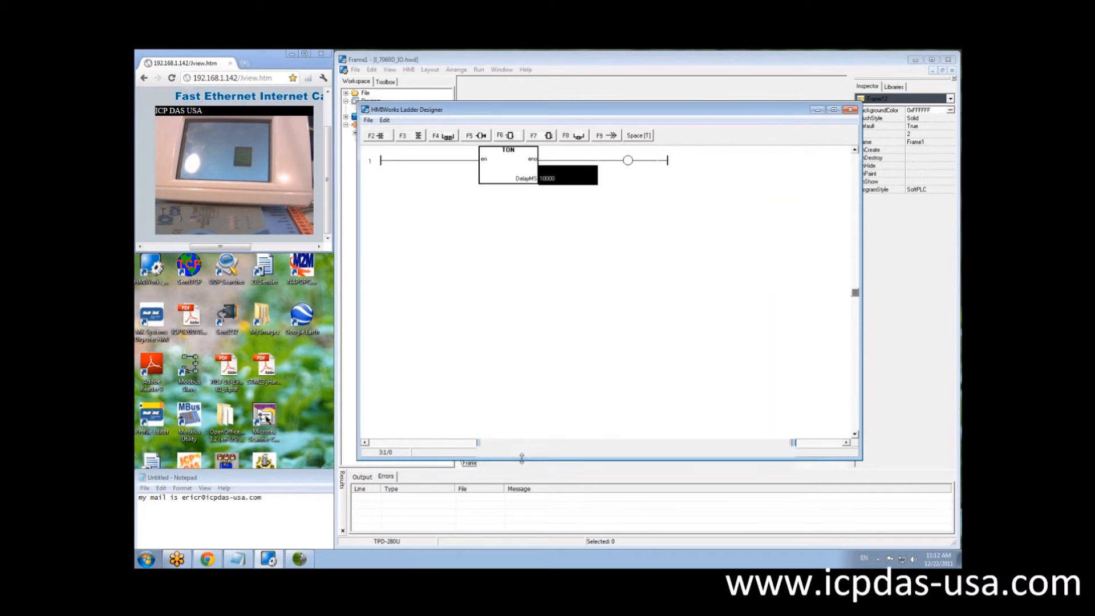
# Assign the global variable I_7060_1_DO1 to the output coil of rung 1.
pyautogui.click(629, 161)
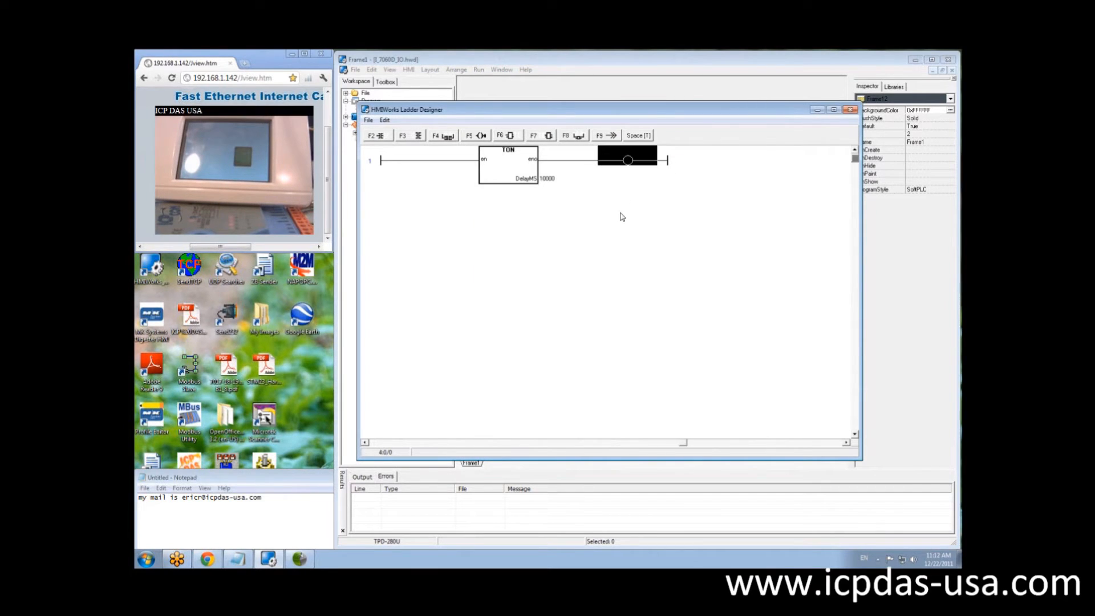
pyautogui.doubleClick(627, 160)
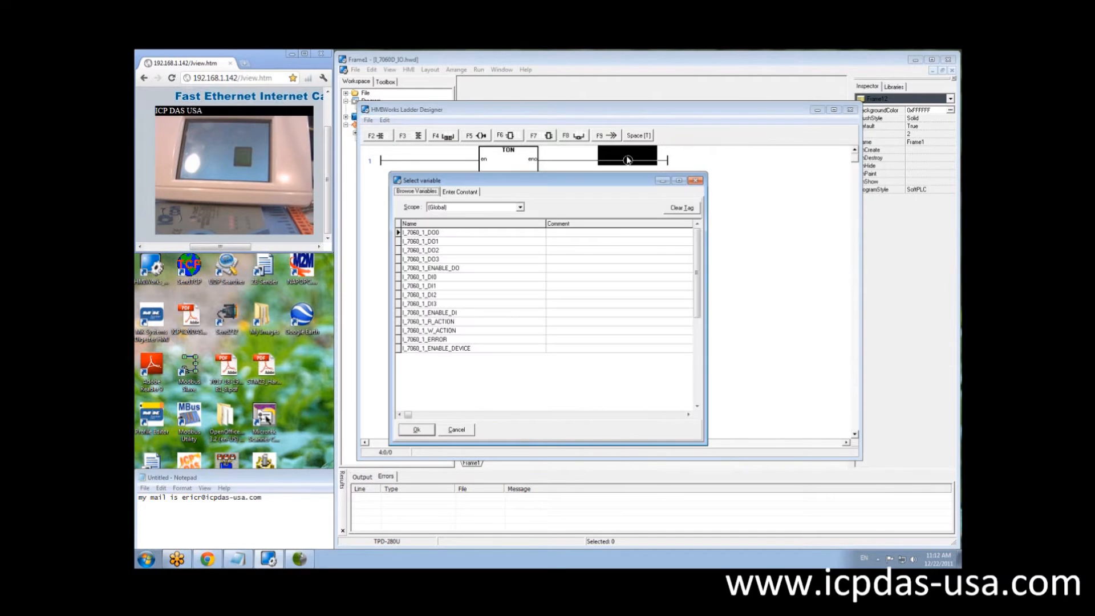
pyautogui.click(441, 245)
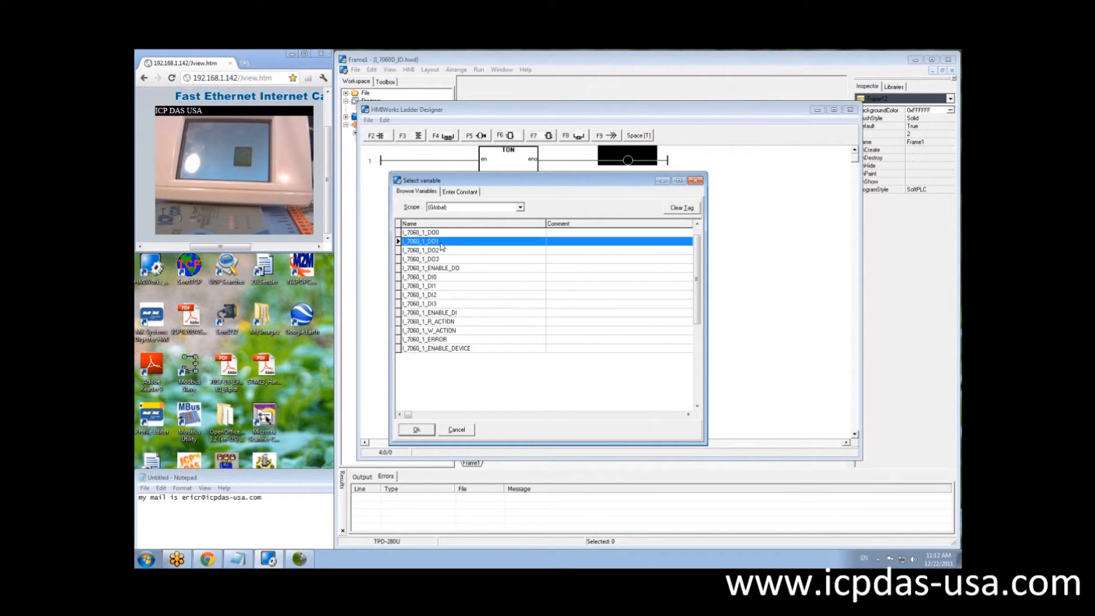
pyautogui.click(429, 430)
pyautogui.click(637, 184)
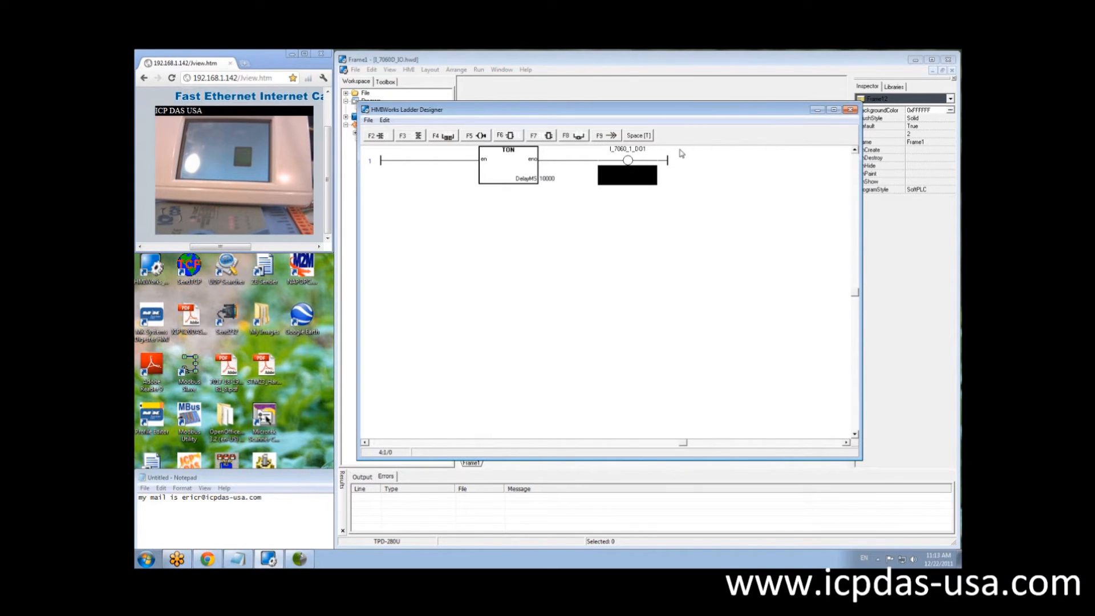
# Cycle the output coil of rung 1 through its available coil types and back to the plain coil.
pyautogui.click(628, 163)
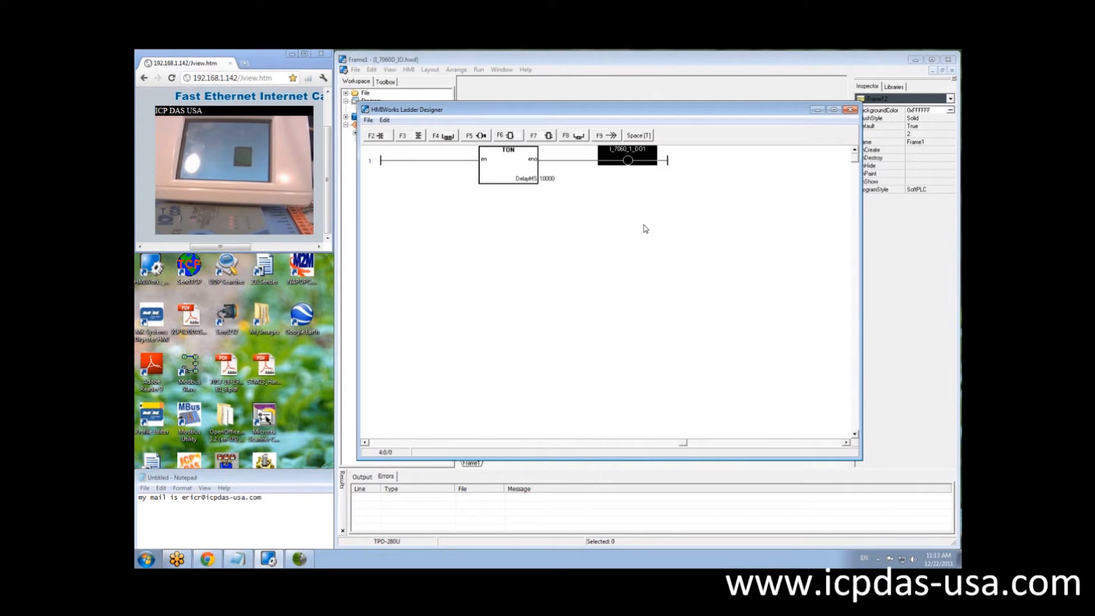
pyautogui.press('space')
pyautogui.press('space')
pyautogui.press('space')
pyautogui.press('space')
pyautogui.press('space')
pyautogui.press('space')
pyautogui.click(586, 178)
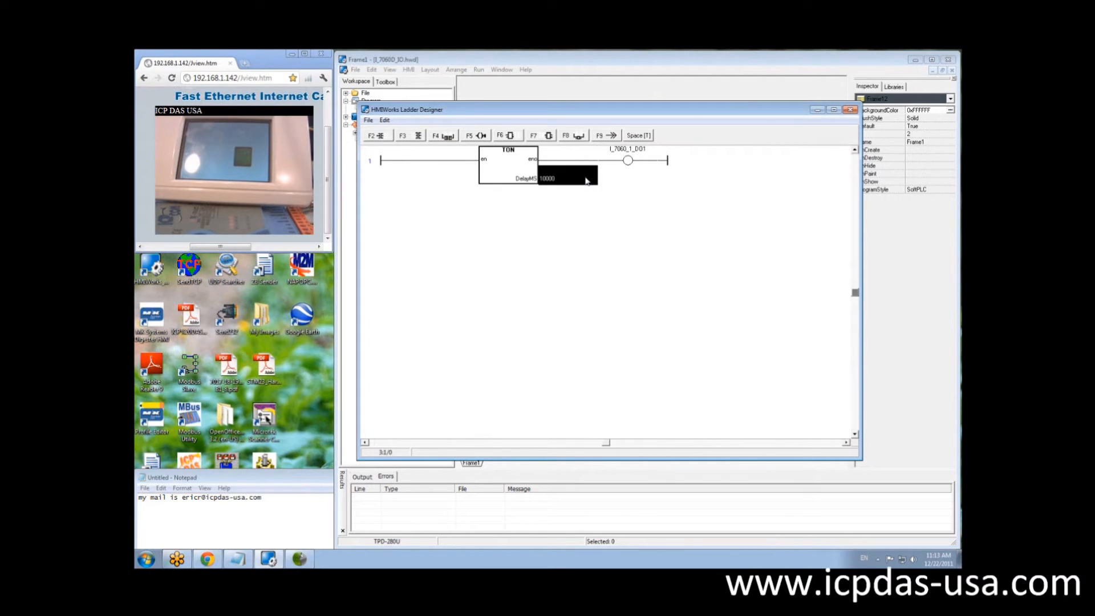
pyautogui.click(621, 180)
pyautogui.click(620, 163)
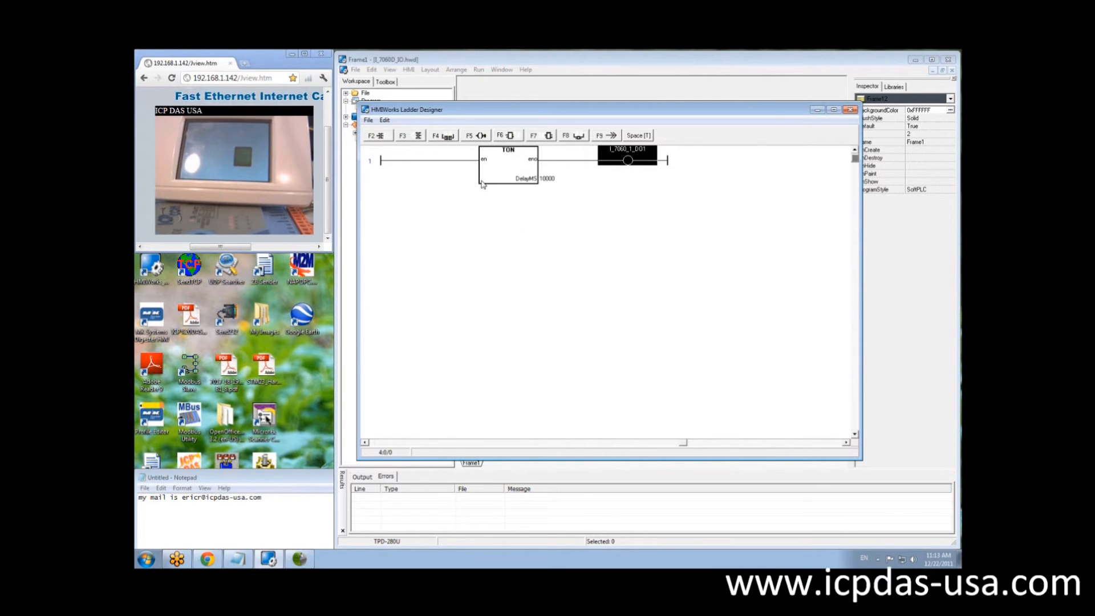
# Save and close the ladder program, and build and download the project to the touch panel.
pyautogui.click(369, 120)
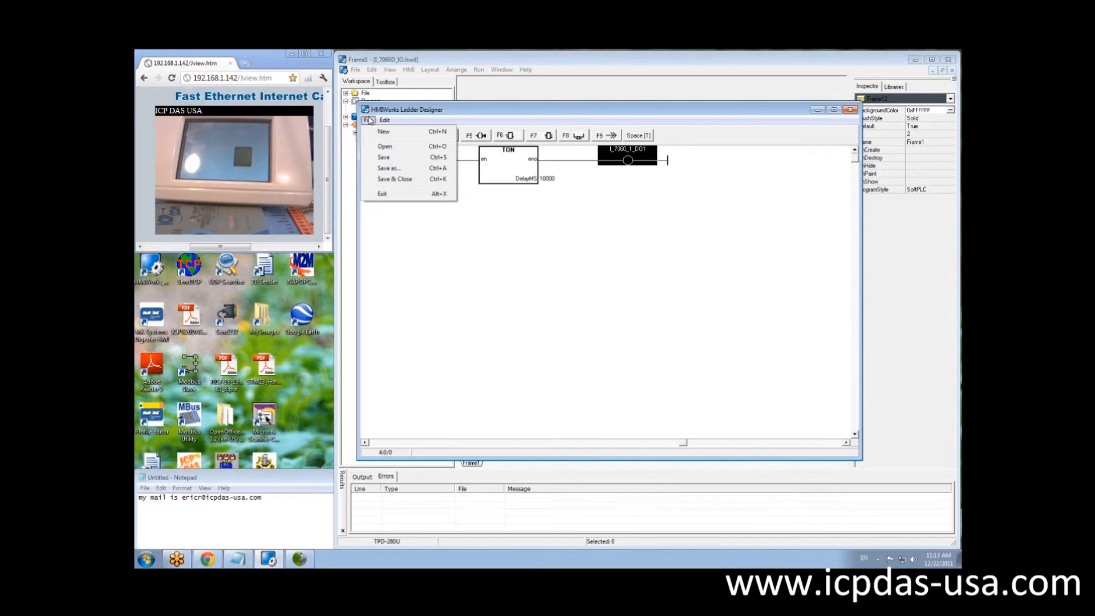
pyautogui.click(392, 180)
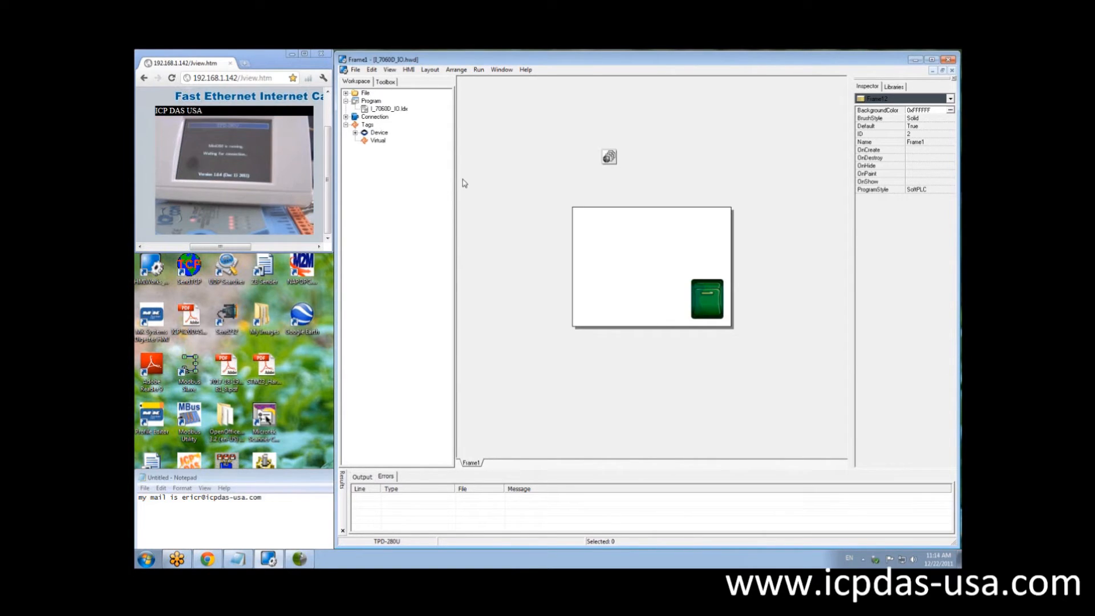
pyautogui.press('F9')
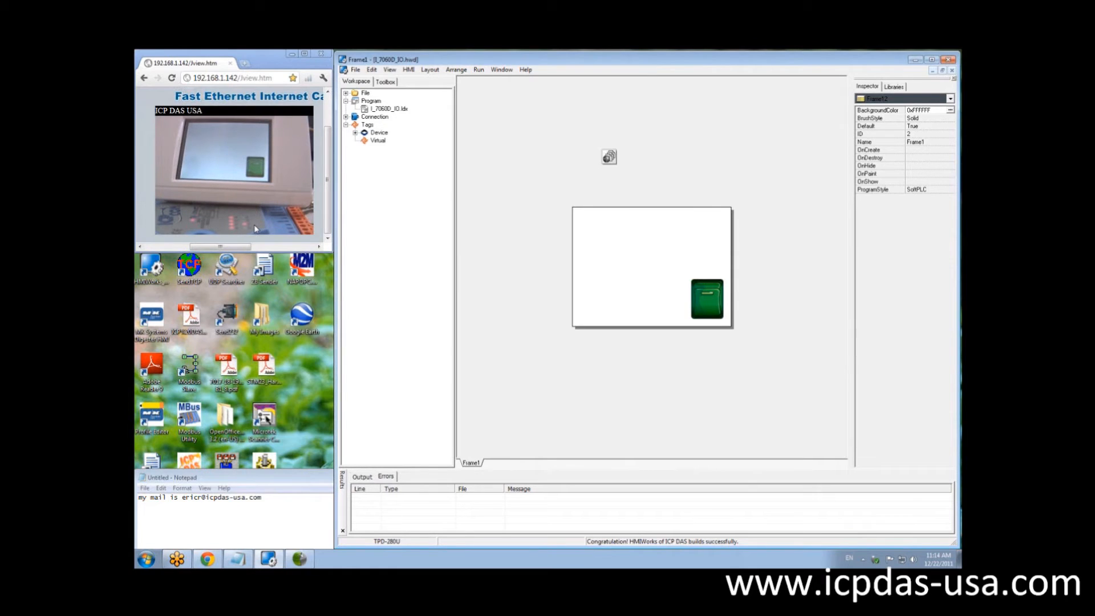
# Reopen I_7060D_IO.ldx, add a second rung with a contact and coil, and assign I_7060_1_DO1 to the contact.
pyautogui.doubleClick(380, 109)
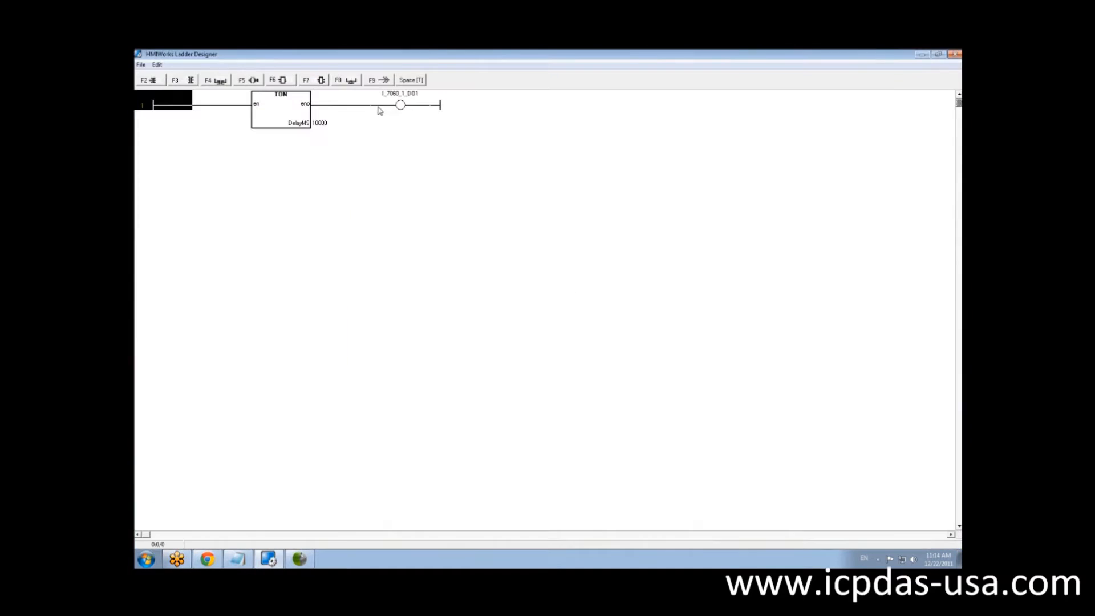
pyautogui.click(402, 106)
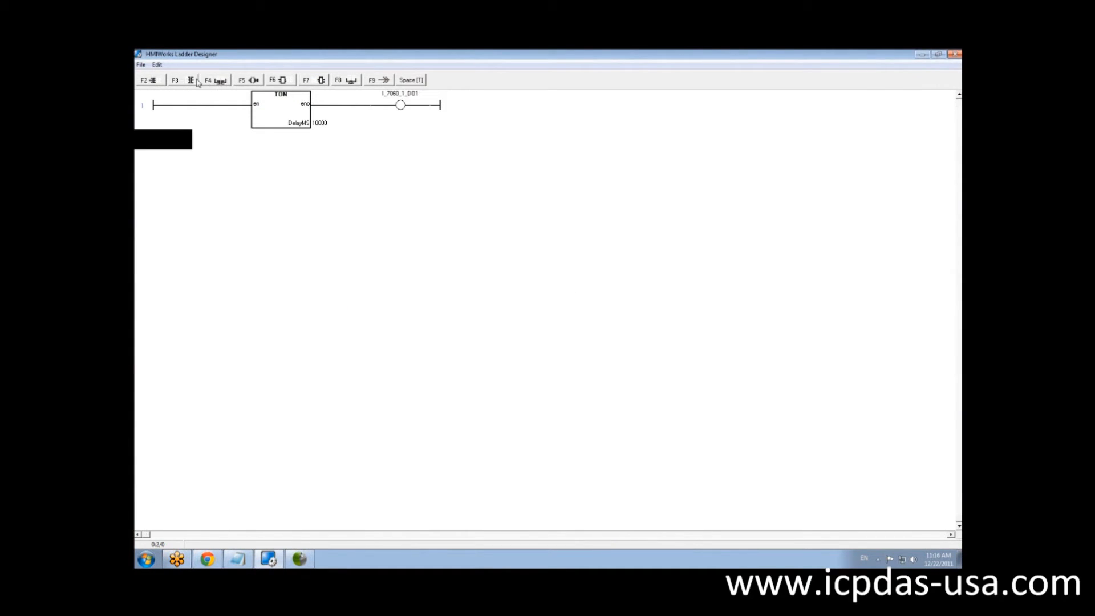
pyautogui.click(191, 80)
pyautogui.doubleClick(226, 146)
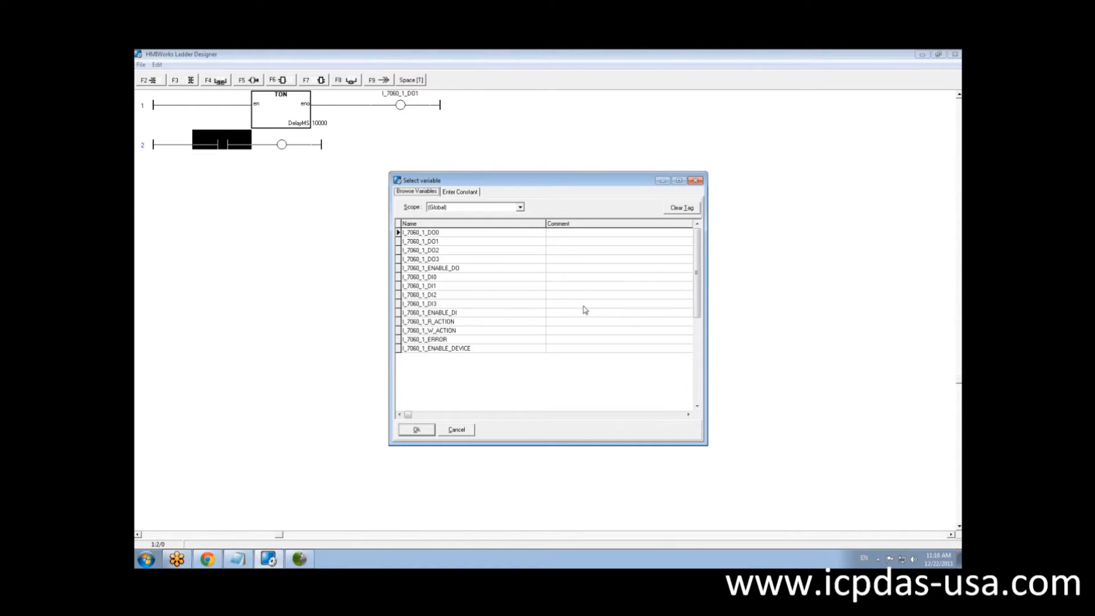
pyautogui.doubleClick(437, 243)
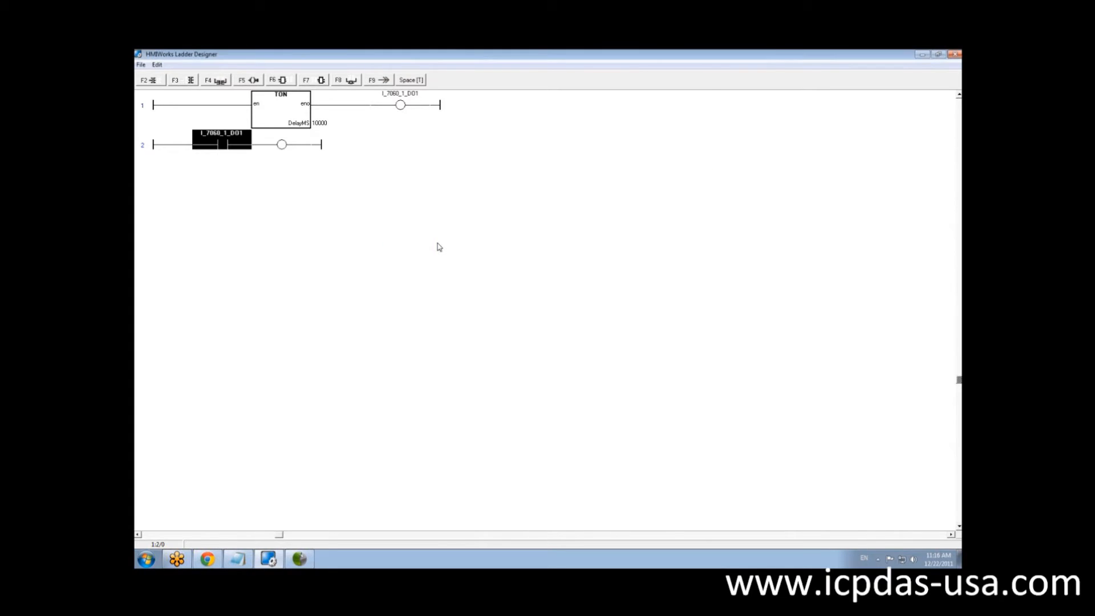
# Assign the global variable I_7060_1_DO2 to the output coil of rung 2.
pyautogui.click(283, 147)
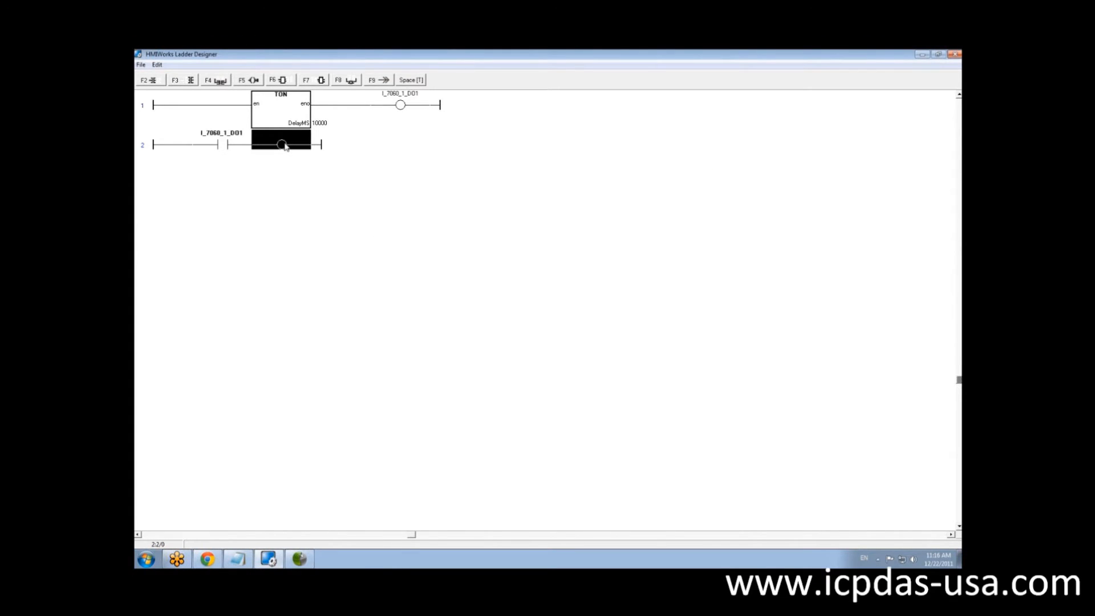
pyautogui.doubleClick(282, 146)
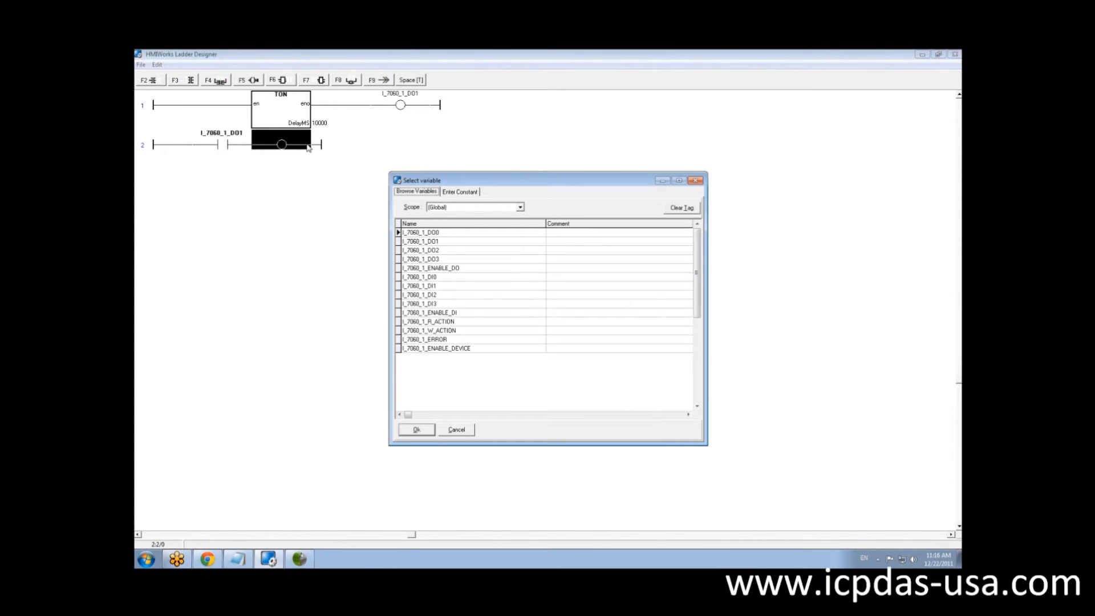
pyautogui.doubleClick(448, 249)
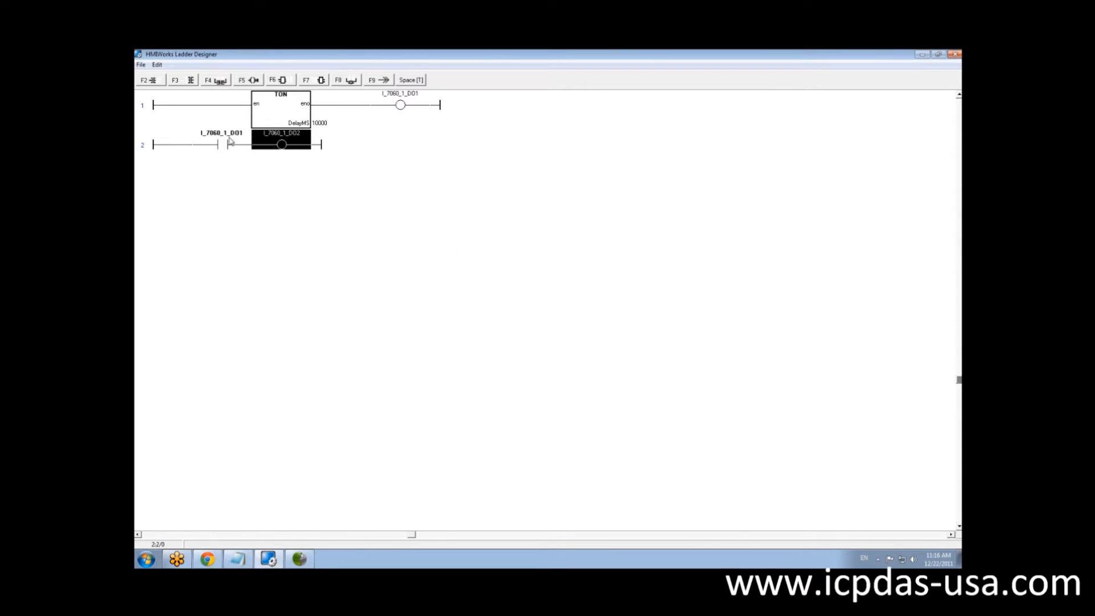
# Change the I_7060_1_DO1 contact in rung 2 to a normally closed contact.
pyautogui.press('Left')
pyautogui.press('space')
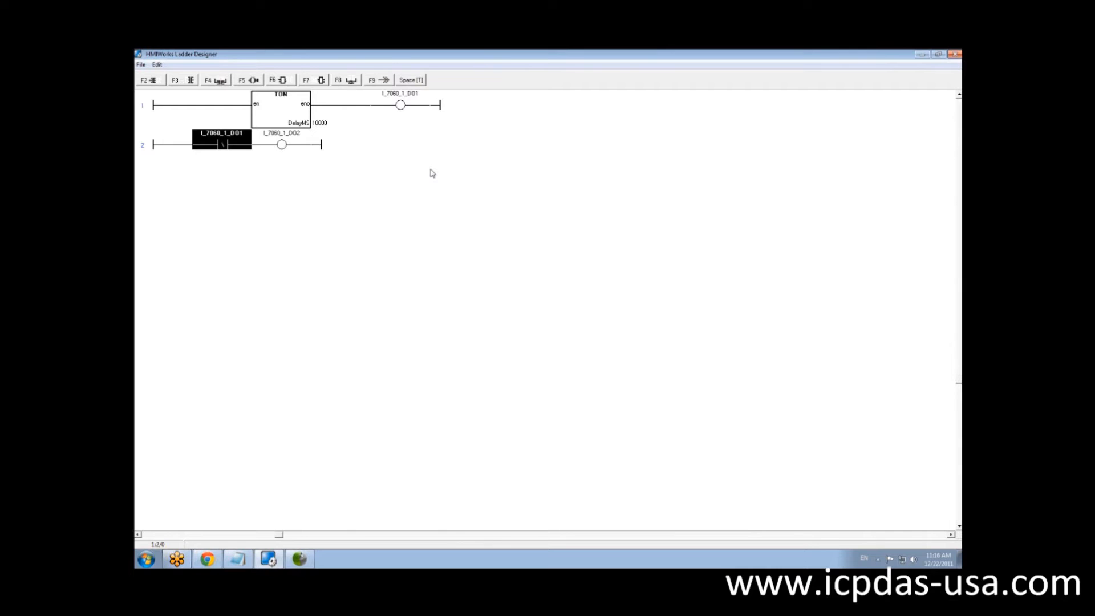
pyautogui.click(354, 172)
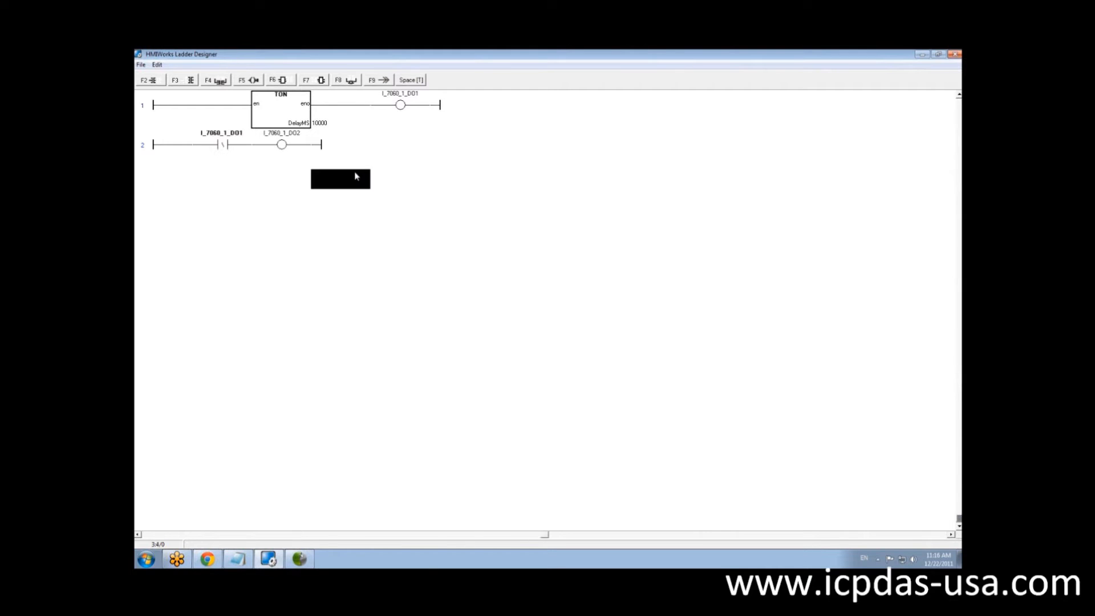
pyautogui.click(348, 152)
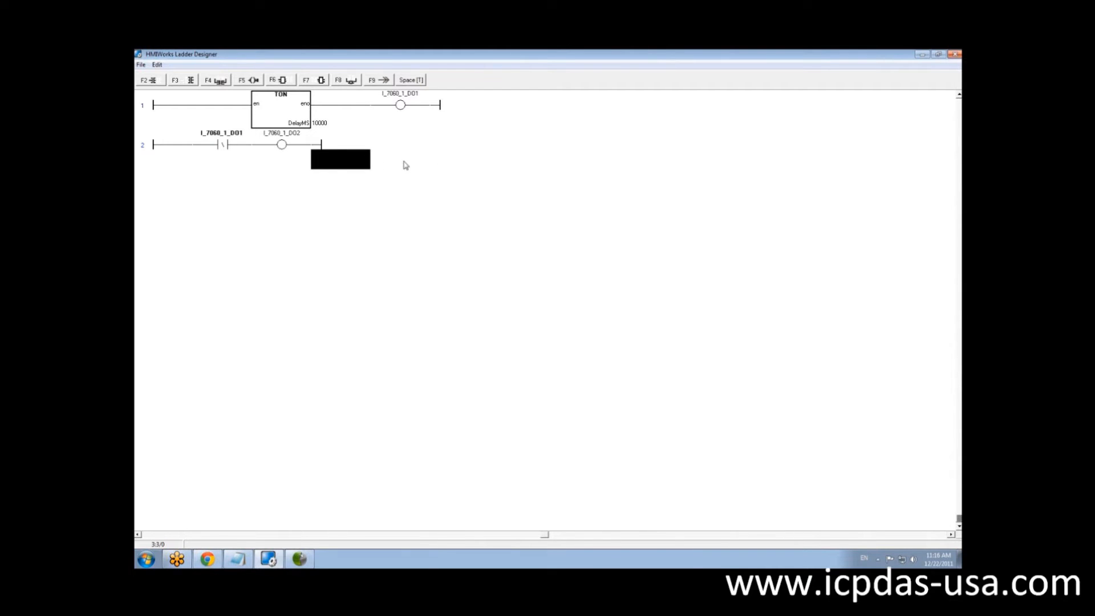
# Save and close the two-rung ladder program, and build and download the updated project to the touch panel.
pyautogui.click(141, 65)
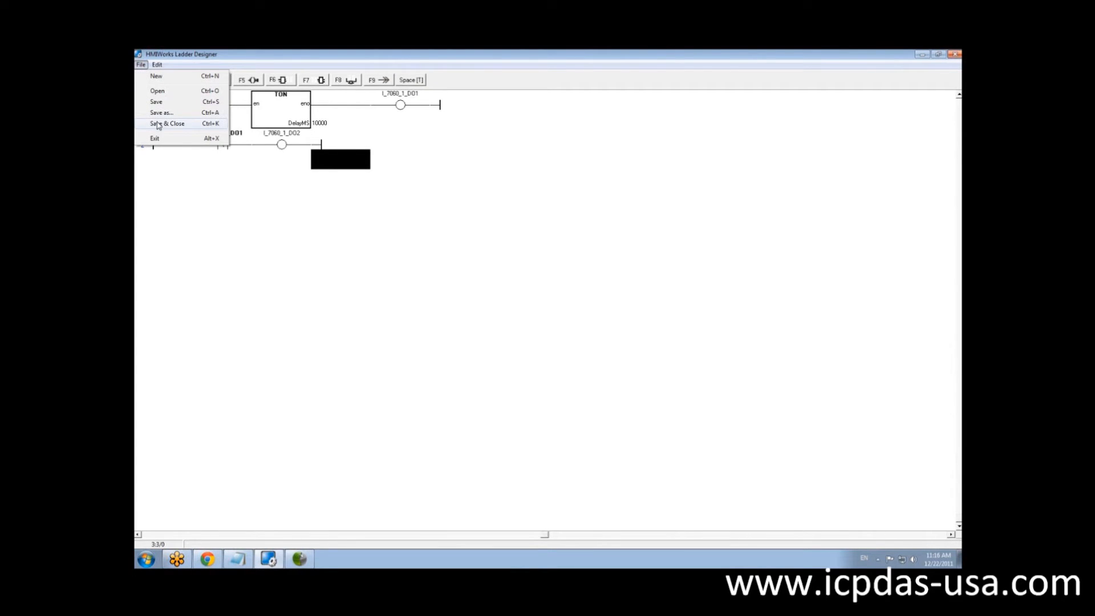
pyautogui.click(158, 125)
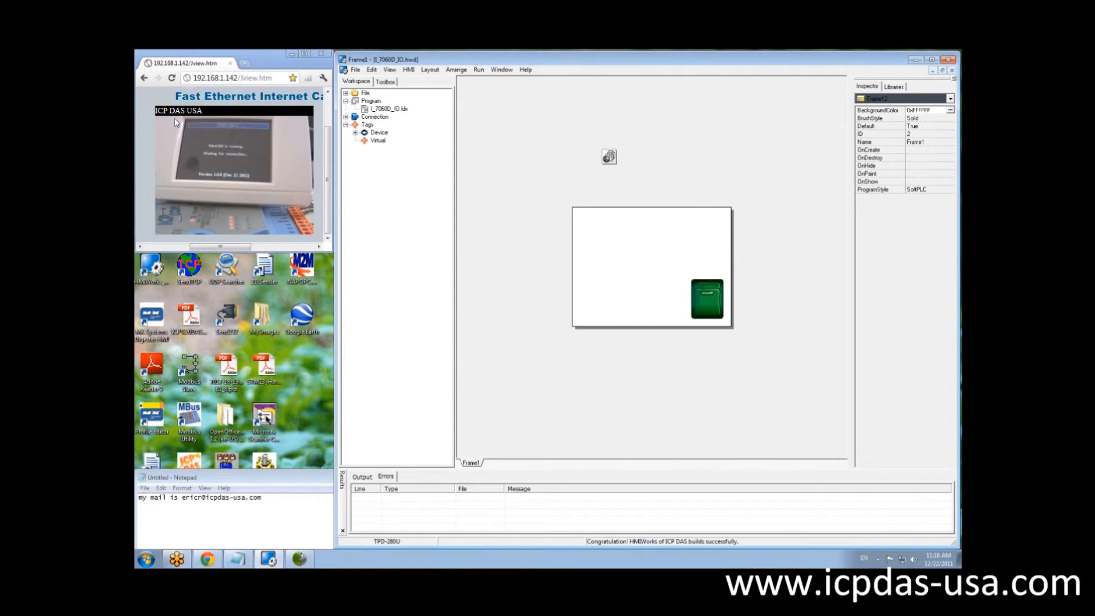
pyautogui.press('F9')
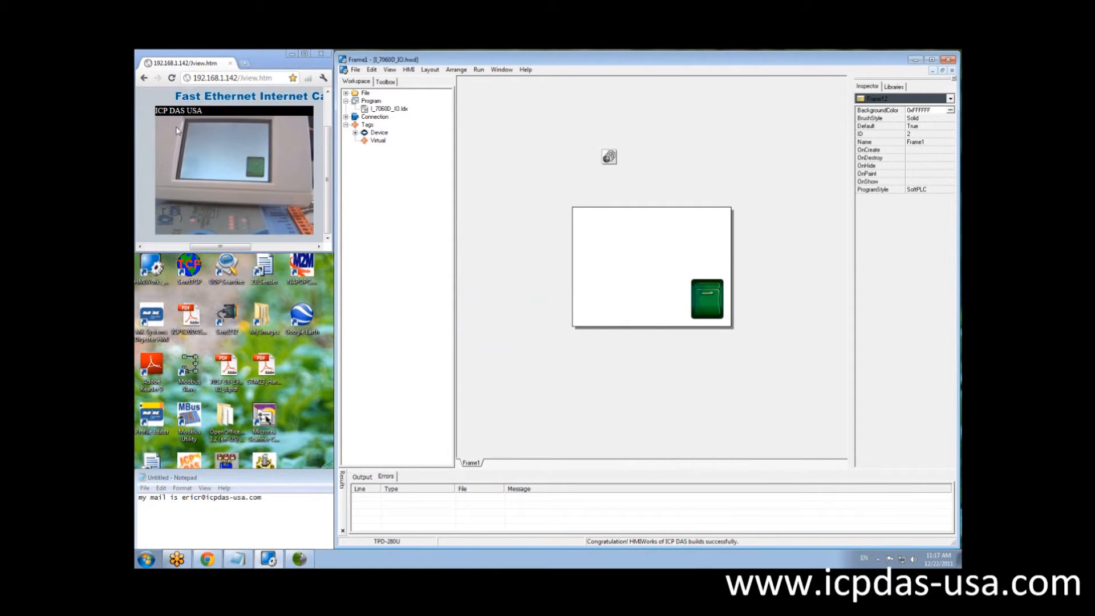
pyautogui.click(252, 226)
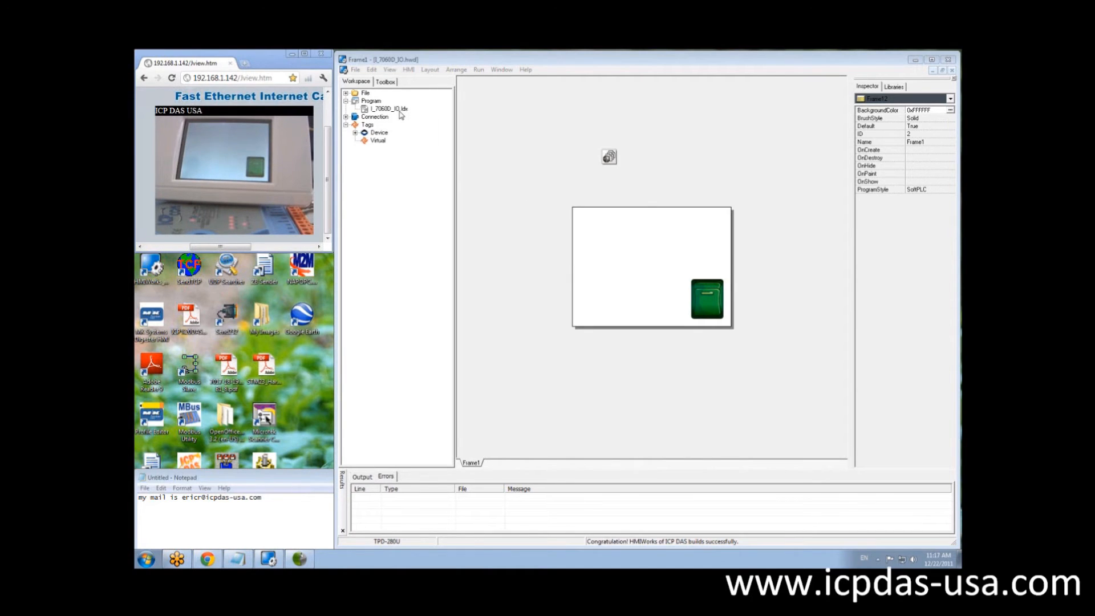
# Save the current project and create a TPD-280U project named SimpleC with Landscape orientation and Standard C as default programming type.
pyautogui.click(354, 71)
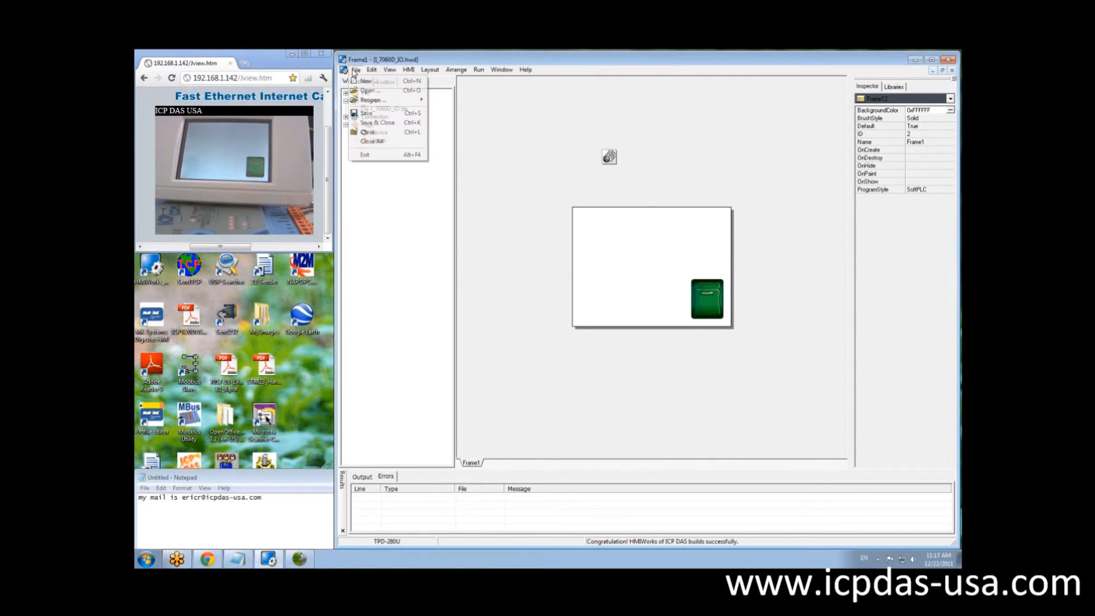
pyautogui.click(368, 82)
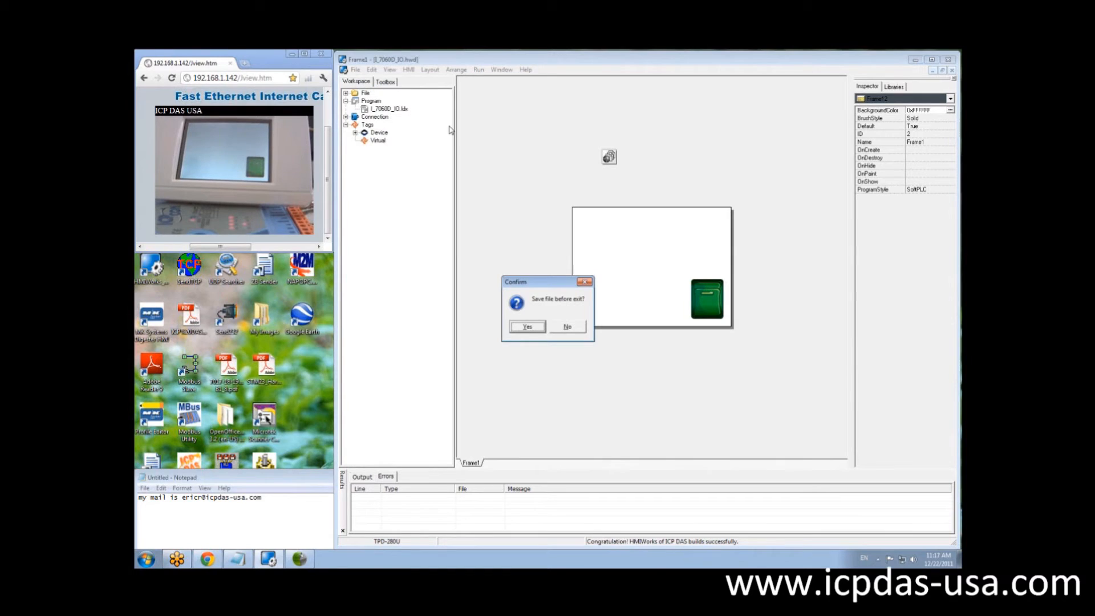
pyautogui.click(538, 333)
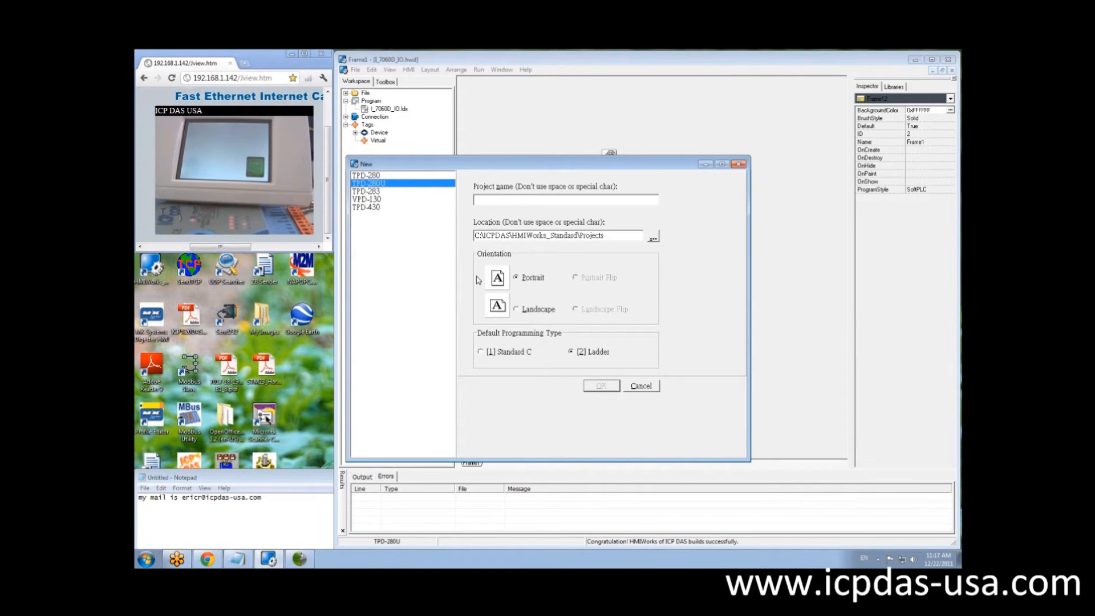
pyautogui.click(537, 309)
pyautogui.click(494, 353)
pyautogui.click(501, 199)
pyautogui.write('SimpleC')
pyautogui.click(601, 386)
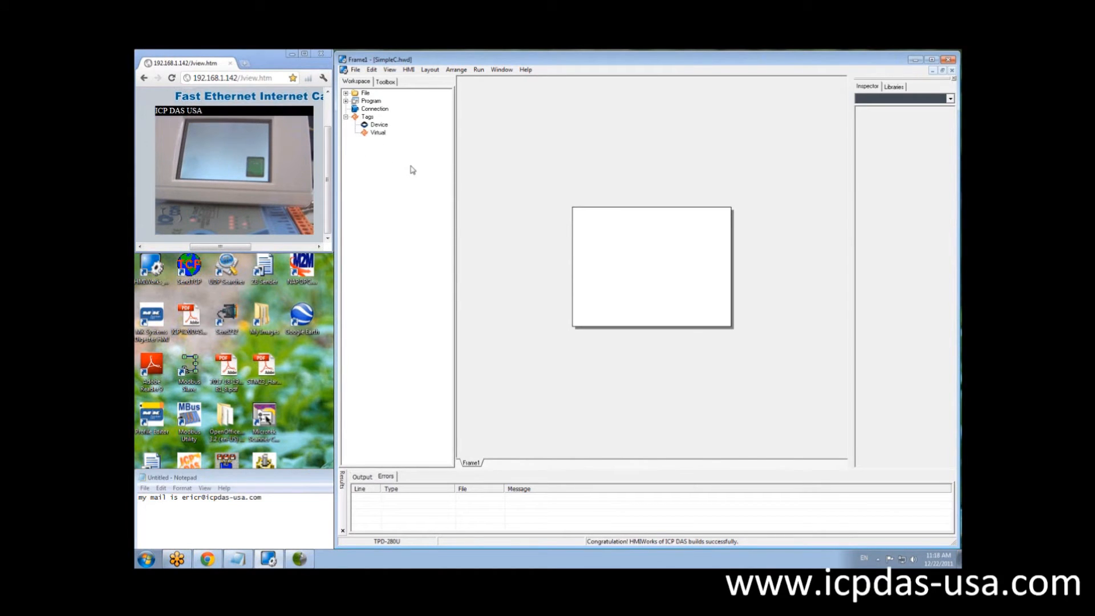
# Draw a Label widget about 138 wide and 29 high in the upper-left area of the SimpleC frame.
pyautogui.click(384, 82)
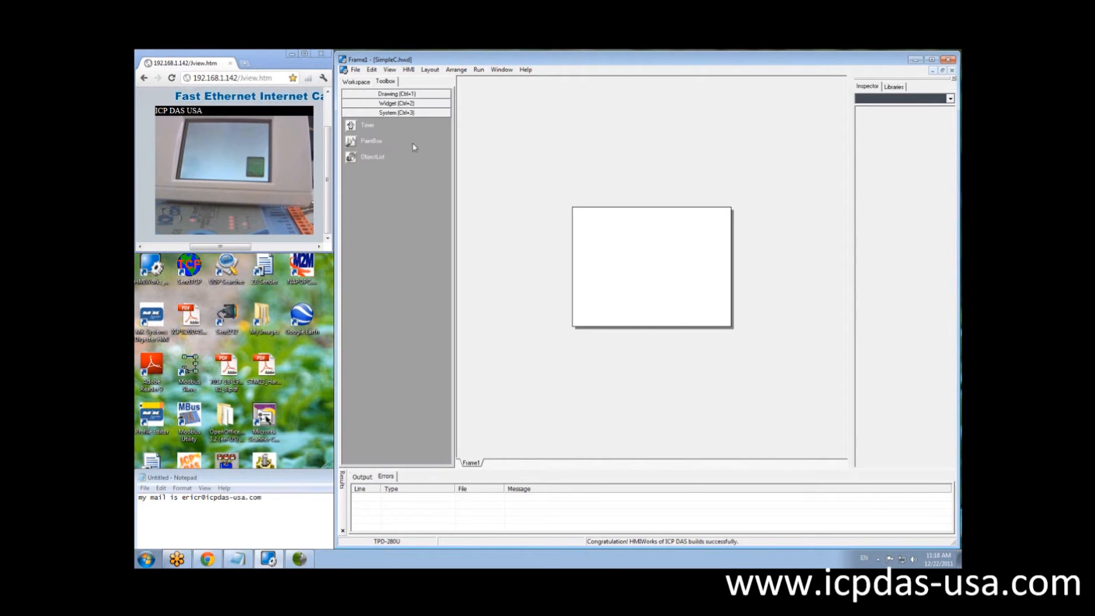
pyautogui.click(385, 107)
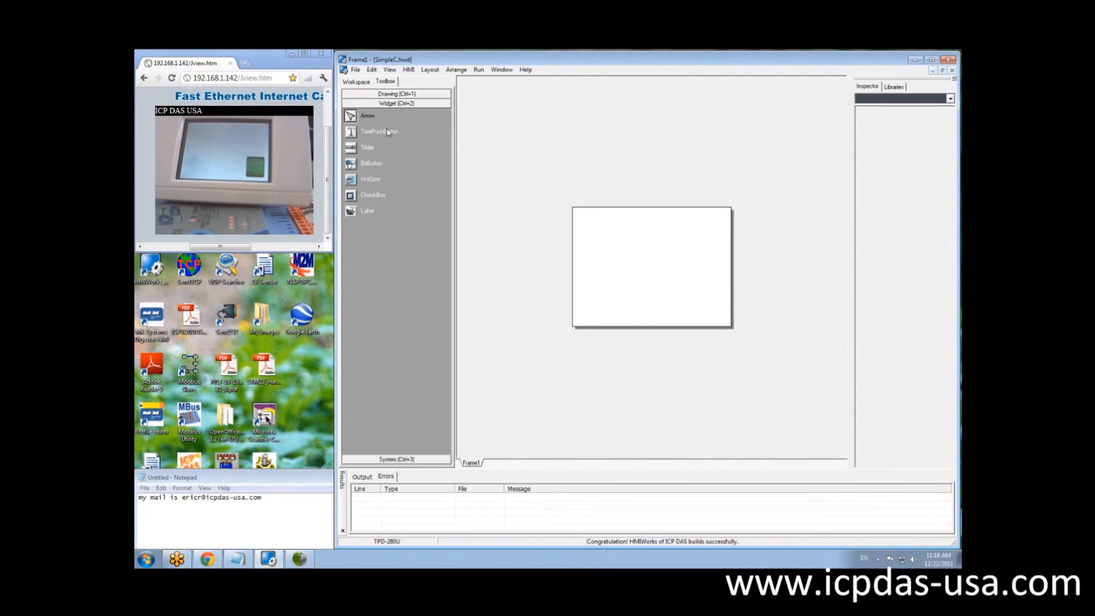
pyautogui.click(360, 211)
pyautogui.moveTo(586, 226); pyautogui.dragTo(658, 245)
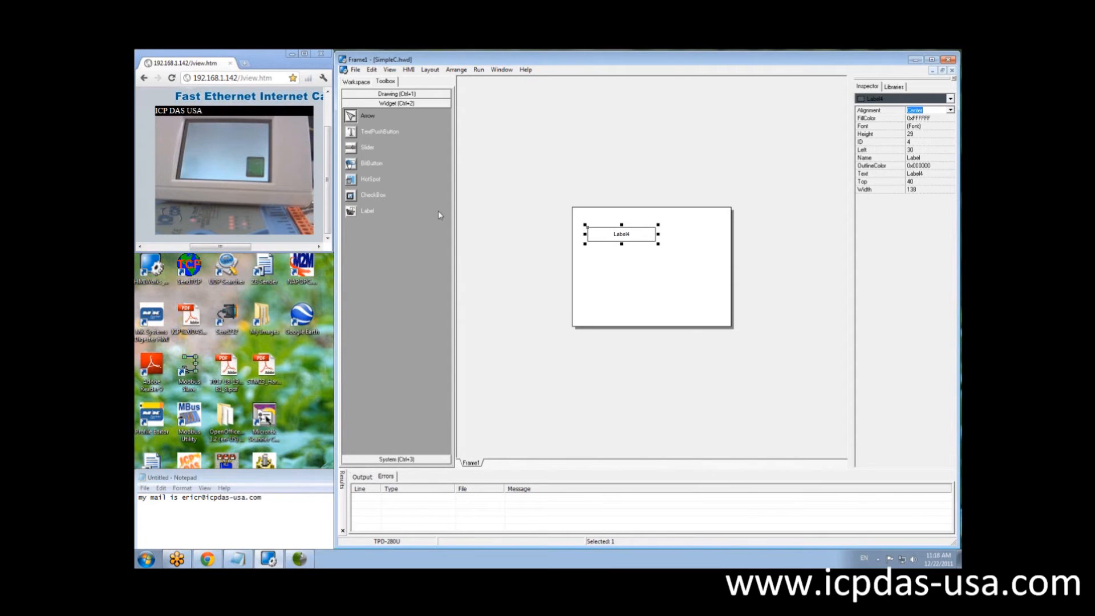
# Place a Timer component in the empty area above the frame.
pyautogui.click(417, 459)
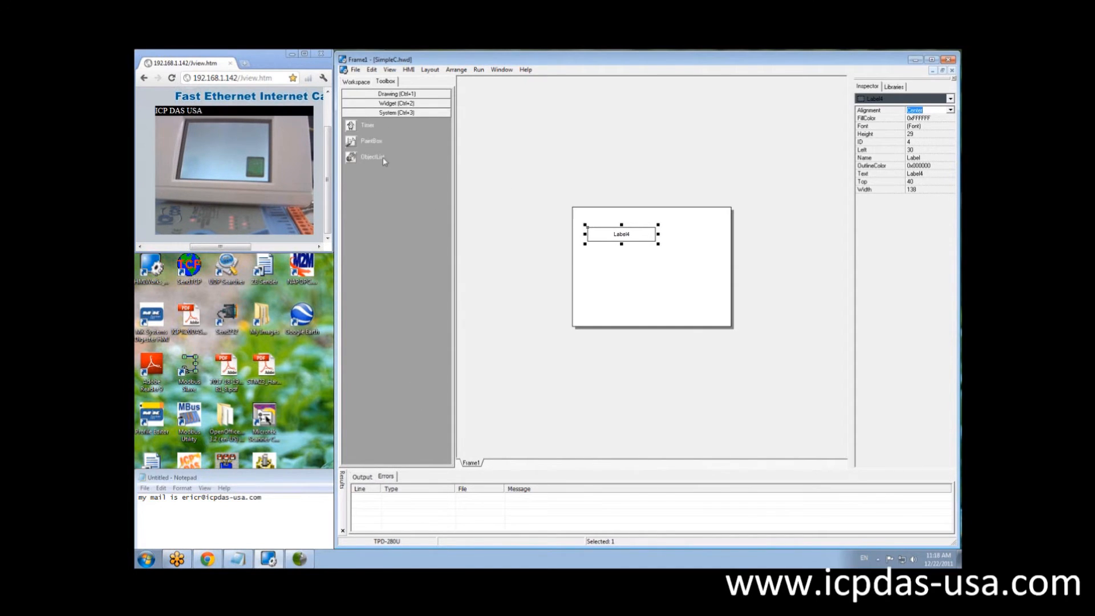
pyautogui.click(365, 126)
pyautogui.click(556, 156)
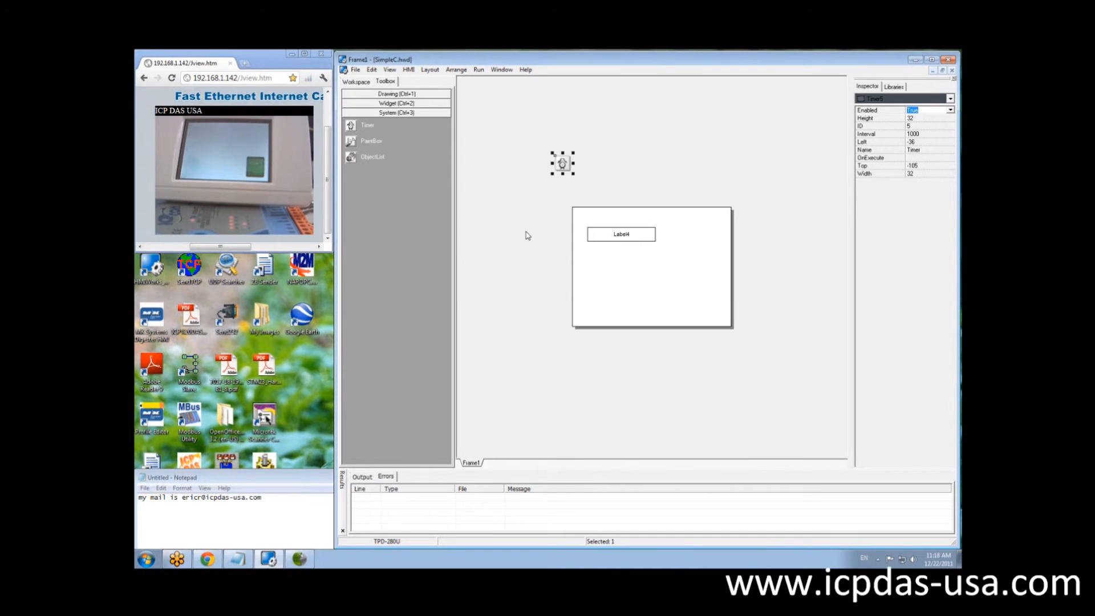
pyautogui.click(628, 234)
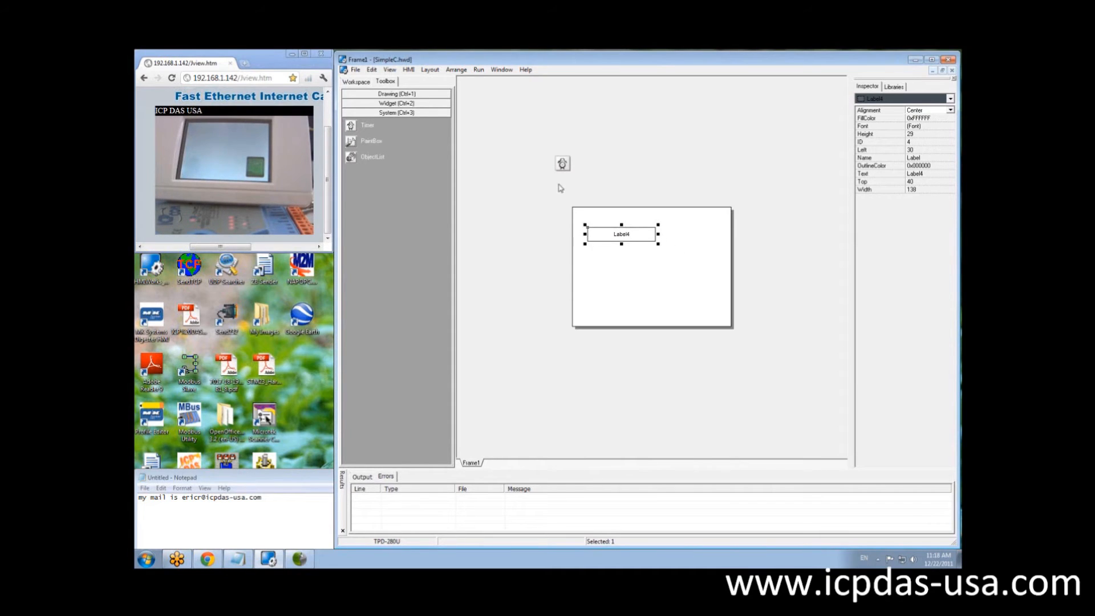
# Create the timer's OnExecute handler and declare the global variable "int Count;" above the function.
pyautogui.click(562, 167)
pyautogui.doubleClick(561, 163)
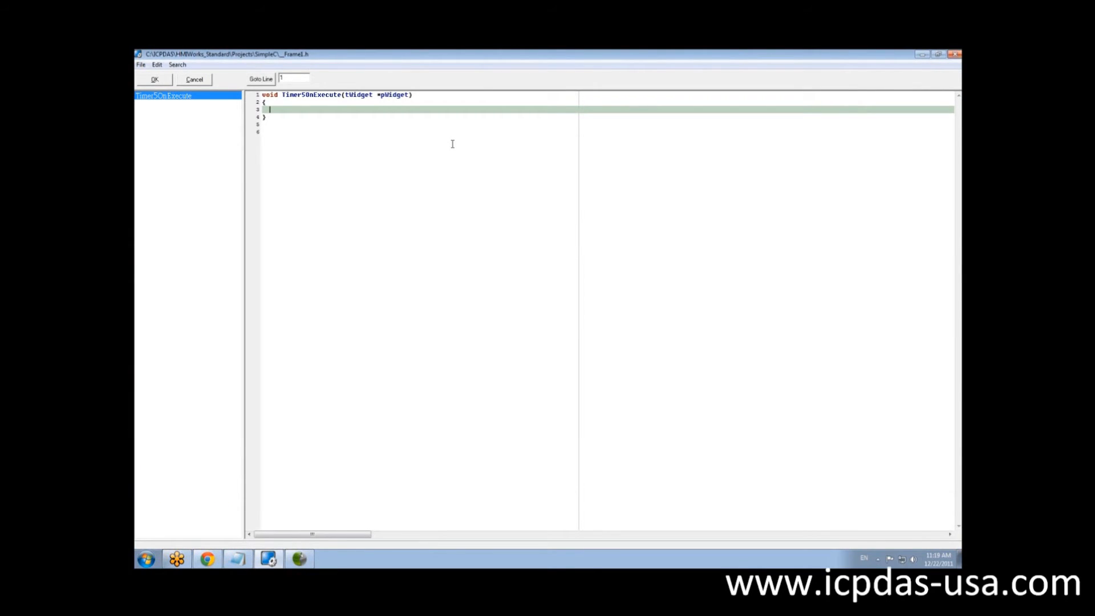
pyautogui.press('Up')
pyautogui.press('Up')
pyautogui.press('Return')
pyautogui.press('Return')
pyautogui.press('Up')
pyautogui.press('Up')
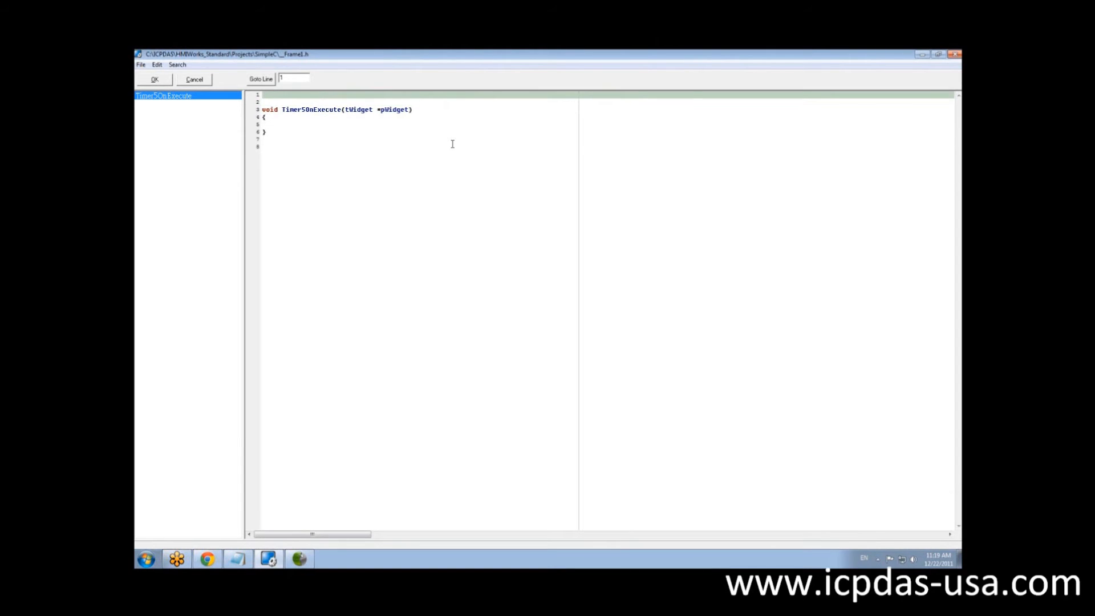
pyautogui.write('int Count;')
pyautogui.click(301, 125)
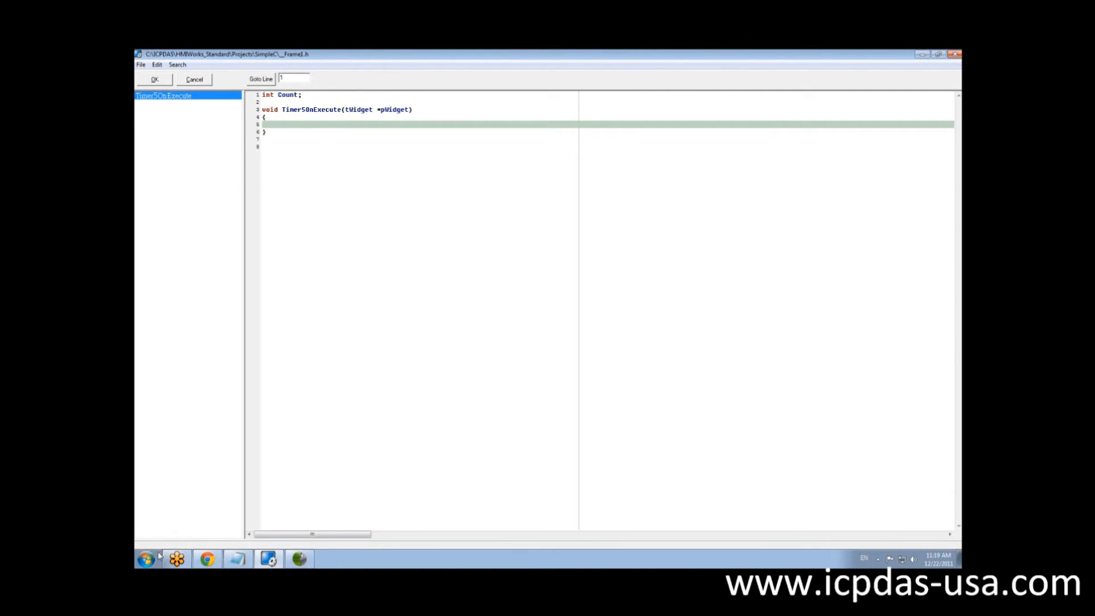
# Launch a second instance of HMIWorks Standard Edition and allow it to run.
pyautogui.click(158, 559)
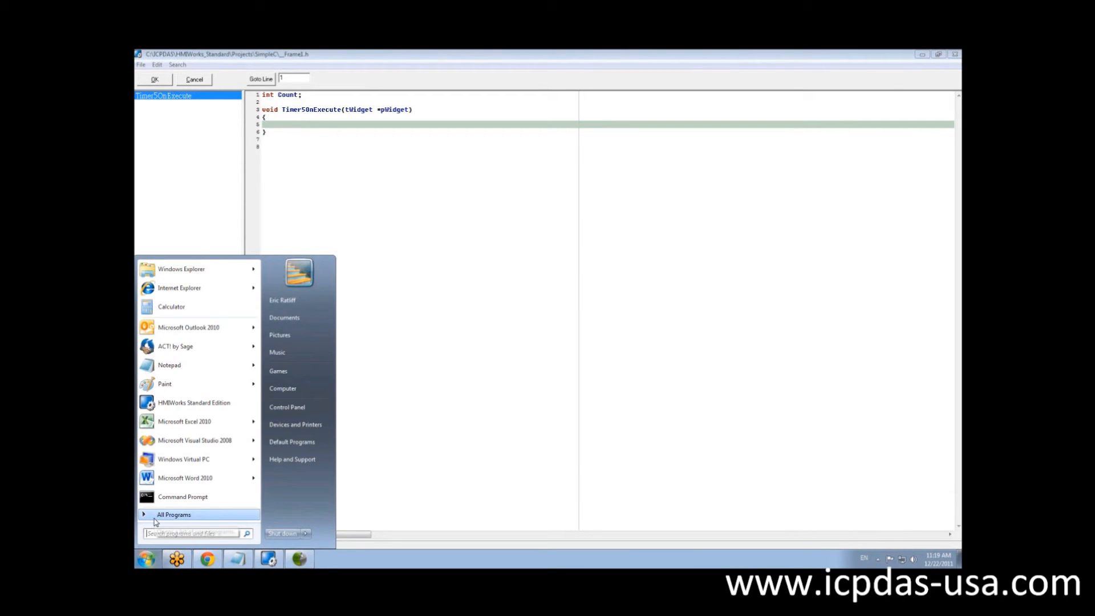
pyautogui.click(171, 515)
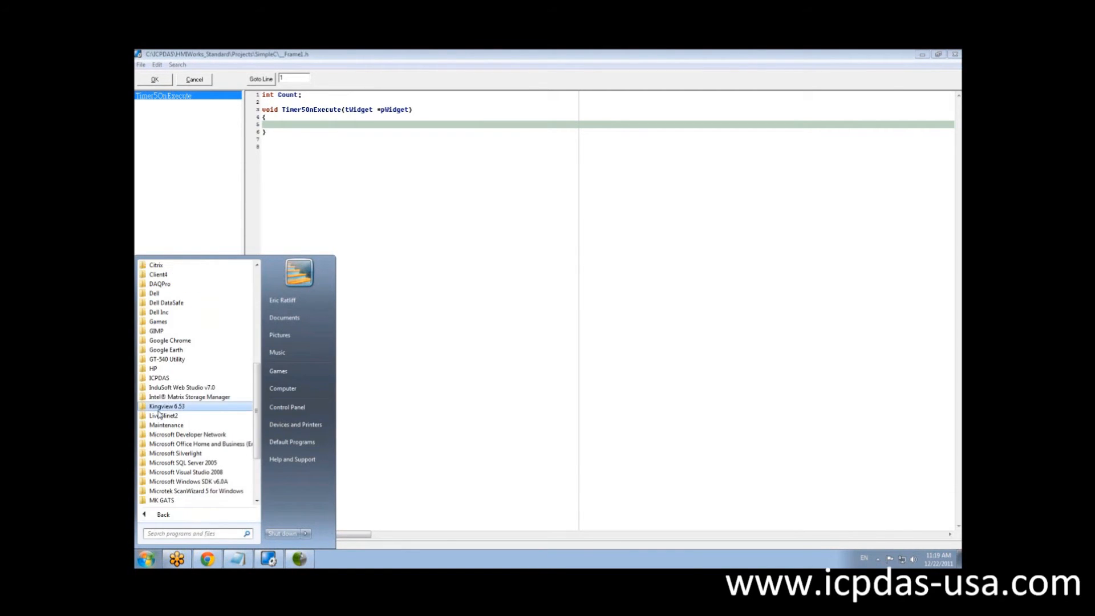
pyautogui.click(158, 378)
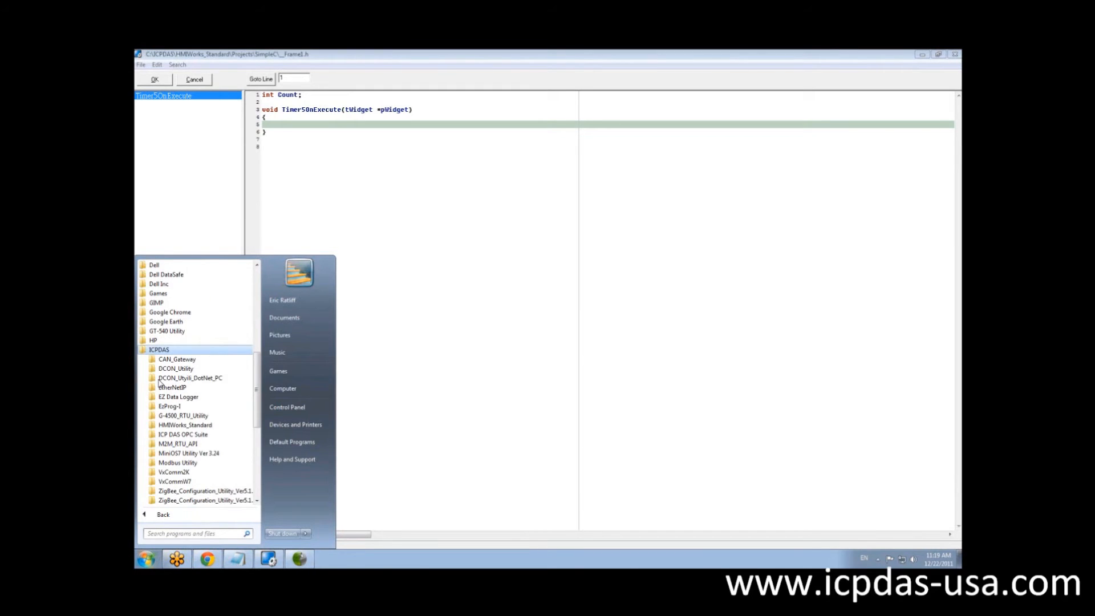
pyautogui.click(168, 425)
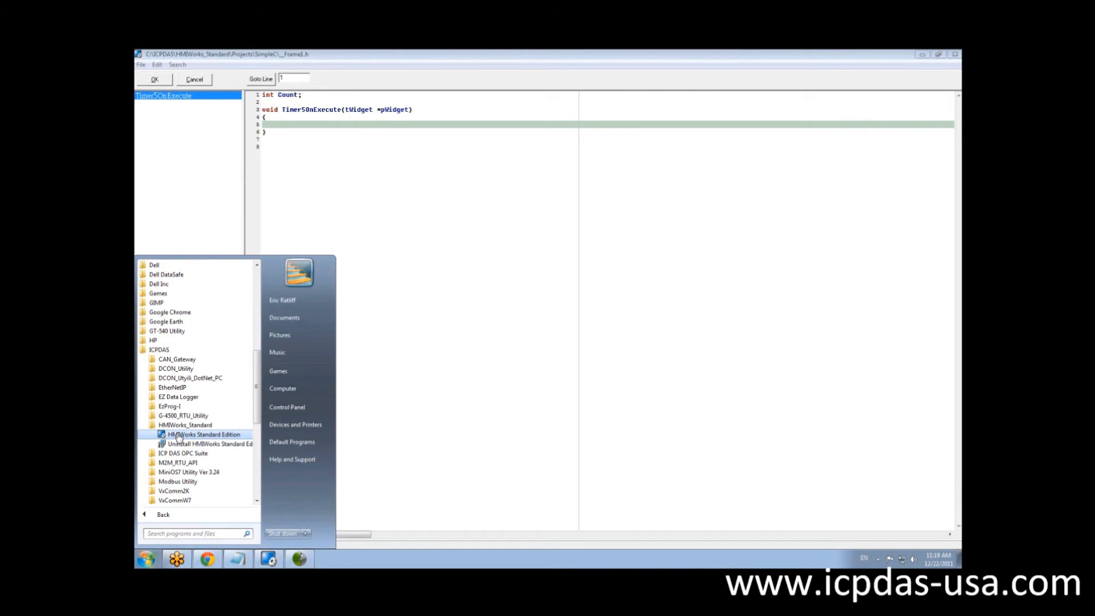
pyautogui.click(178, 435)
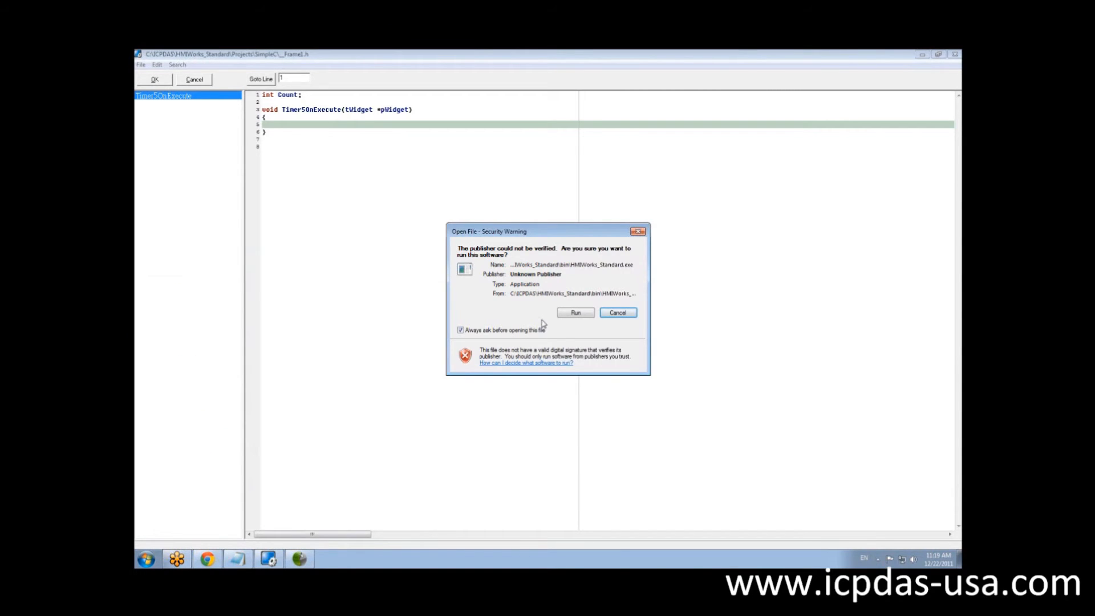
pyautogui.click(567, 313)
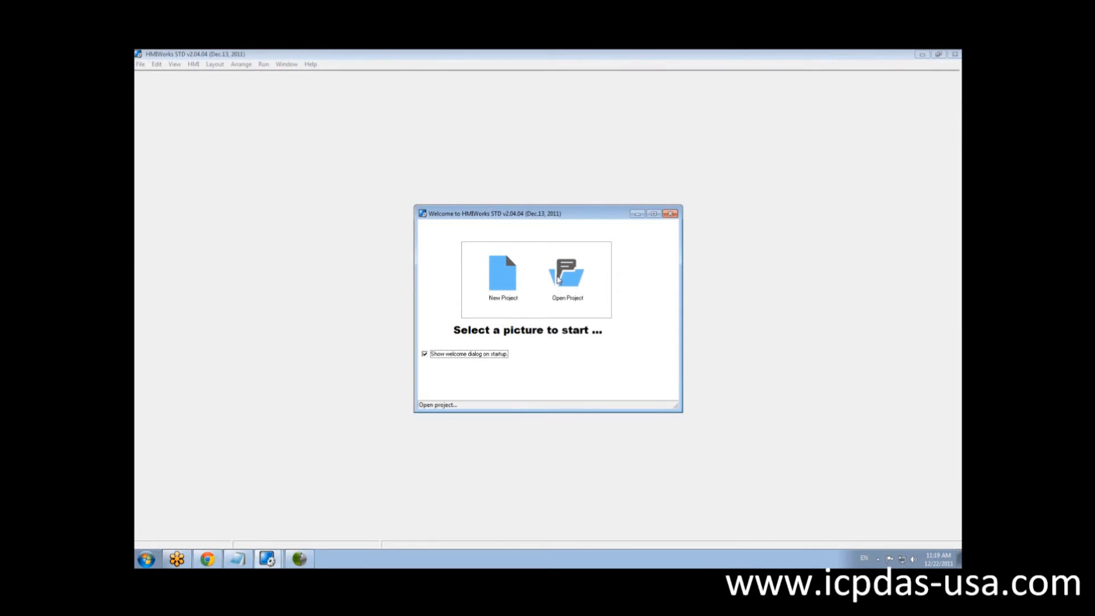
# Open the existing project ModbusRTU_DO.hxp from the ModbusRTU_DO folder.
pyautogui.click(557, 278)
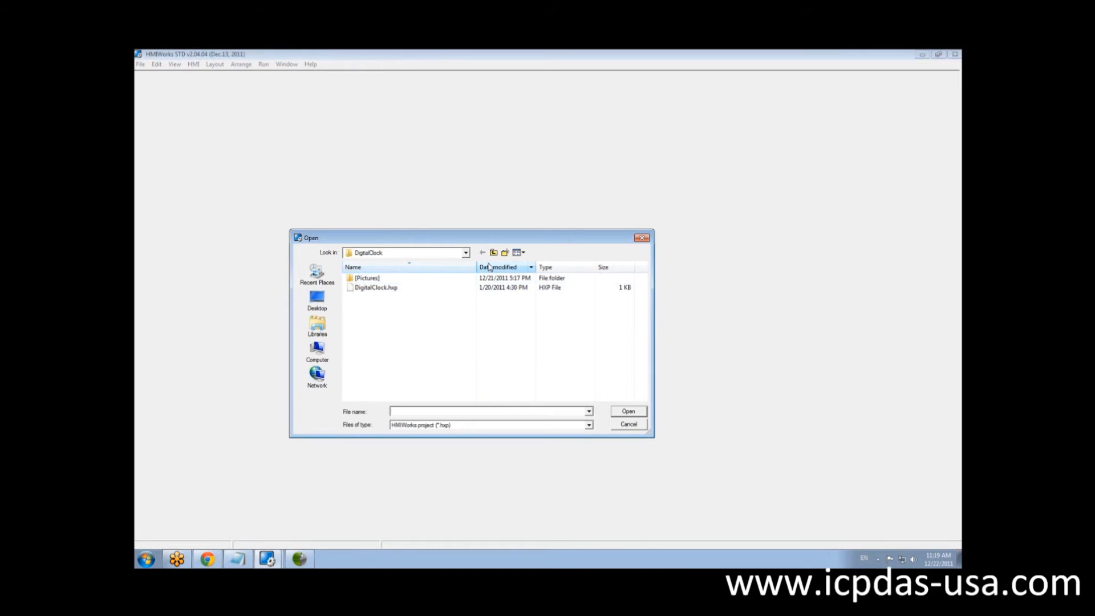
pyautogui.click(493, 252)
pyautogui.doubleClick(380, 374)
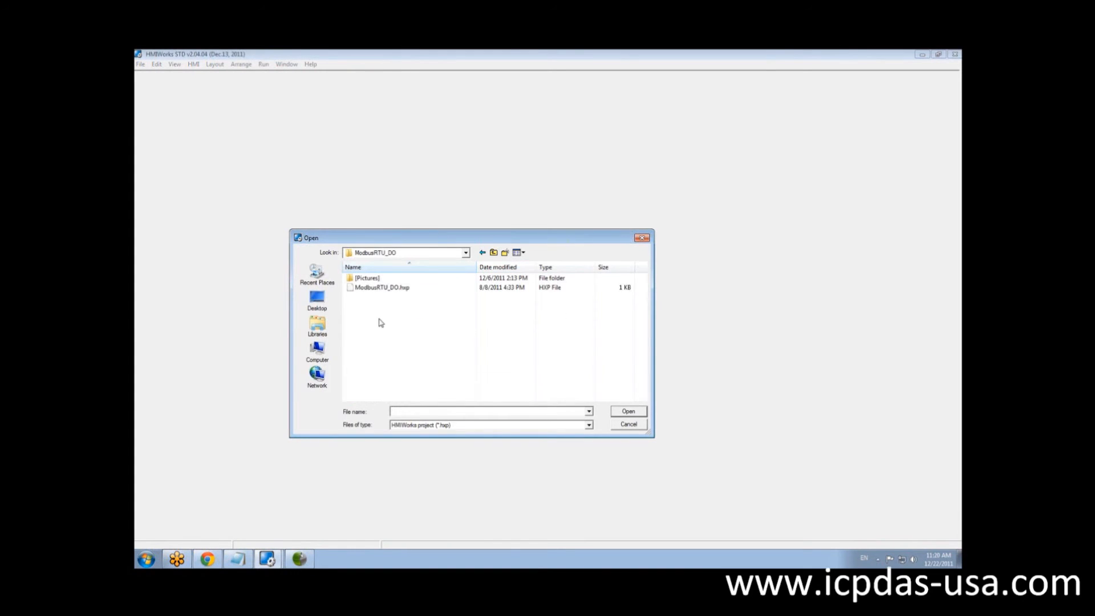
pyautogui.click(379, 289)
pyautogui.doubleClick(380, 289)
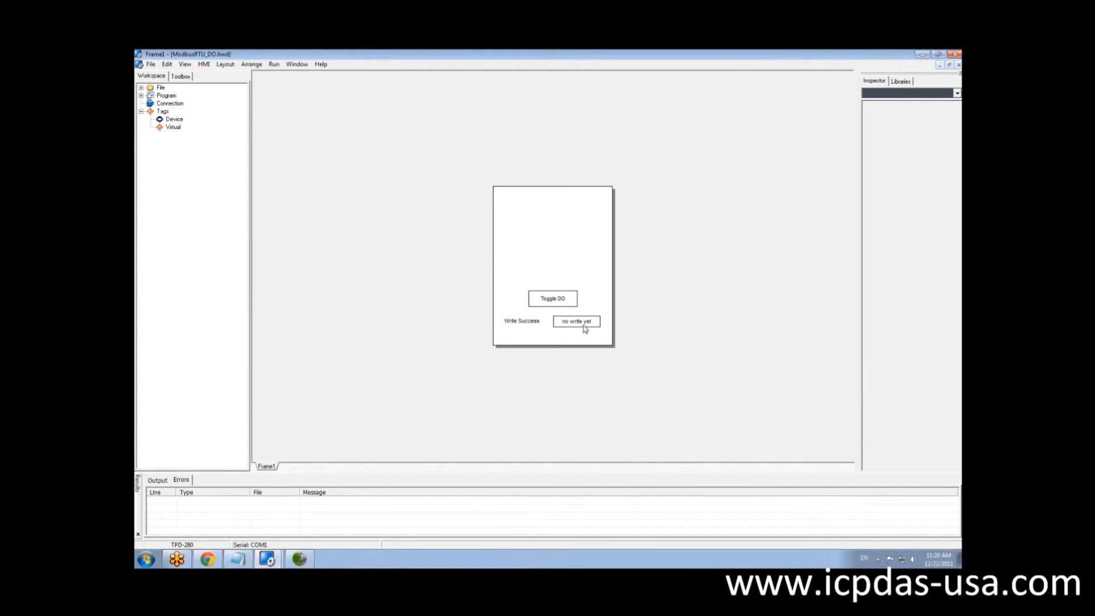
# Copy the usprintf, CanvasTextSet and WidgetPaint lines from the Toggle DO button's OnClick handler.
pyautogui.click(570, 305)
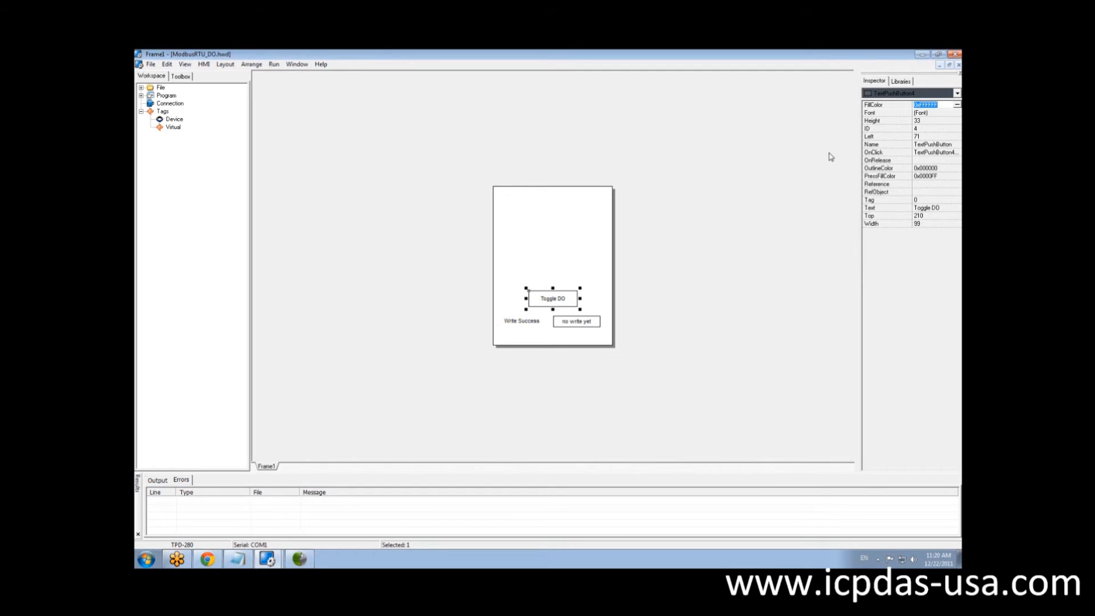
pyautogui.doubleClick(559, 303)
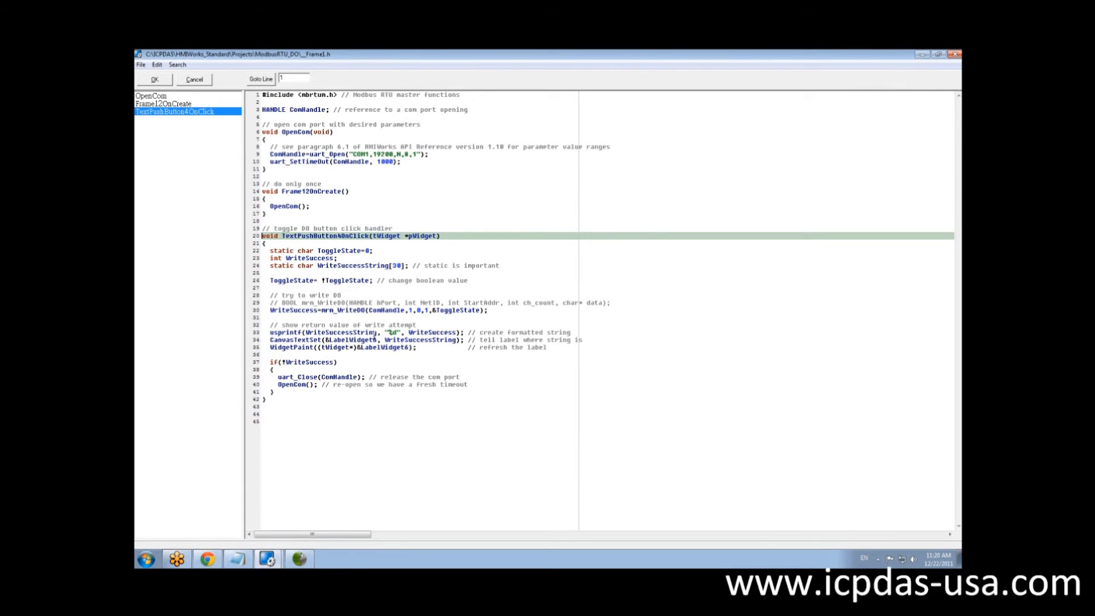
pyautogui.click(375, 333)
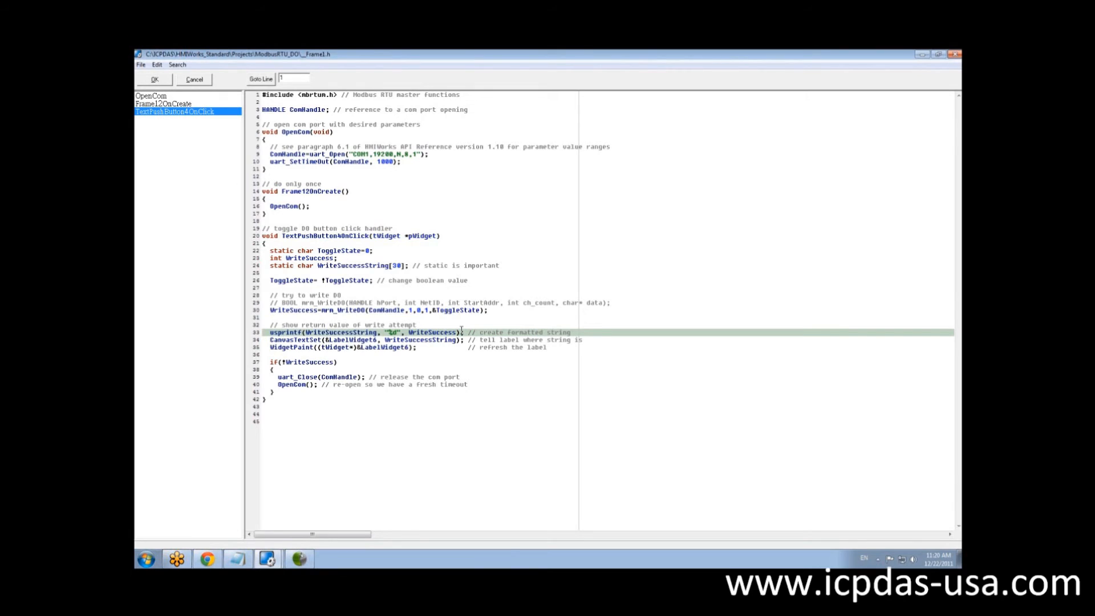
pyautogui.press('Home')
pyautogui.hotkey('shift', 'Down')
pyautogui.hotkey('shift', 'Down')
pyautogui.hotkey('shift', 'Down')
pyautogui.hotkey('ctrl', 'c')
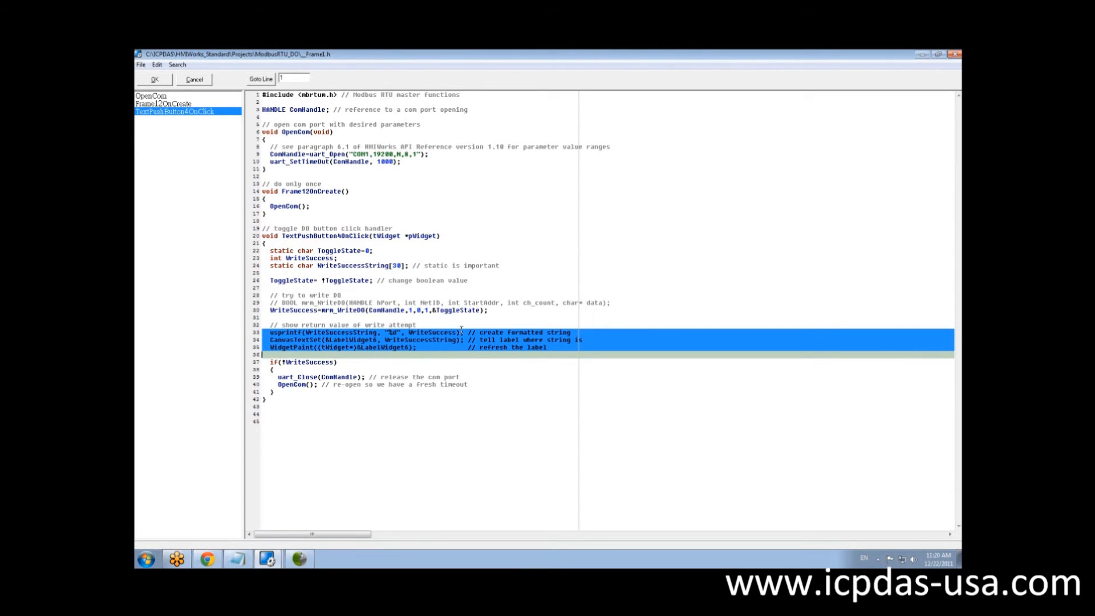
# Switch back to the SimpleC code editor and paste the three copied lines into the Timer5OnExecute body.
pyautogui.hotkey('alt', 'Tab')
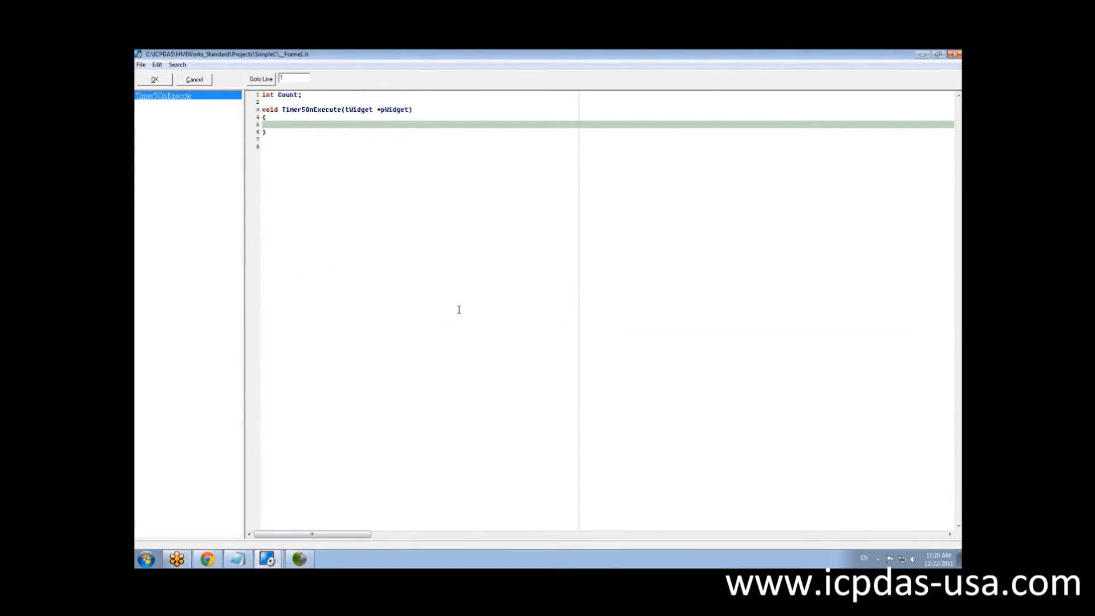
pyautogui.hotkey('shift', 'Down')
pyautogui.hotkey('ctrl', 'v')
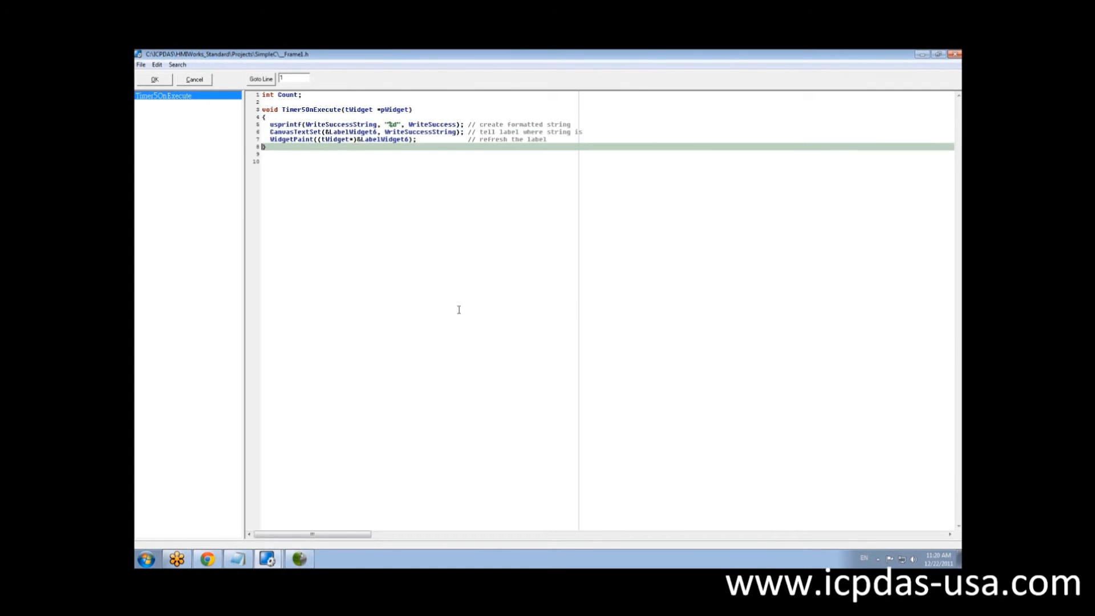
# Add the declaration "static char OutString[30];" at the start of Timer5OnExecute, followed by a blank line.
pyautogui.click(328, 118)
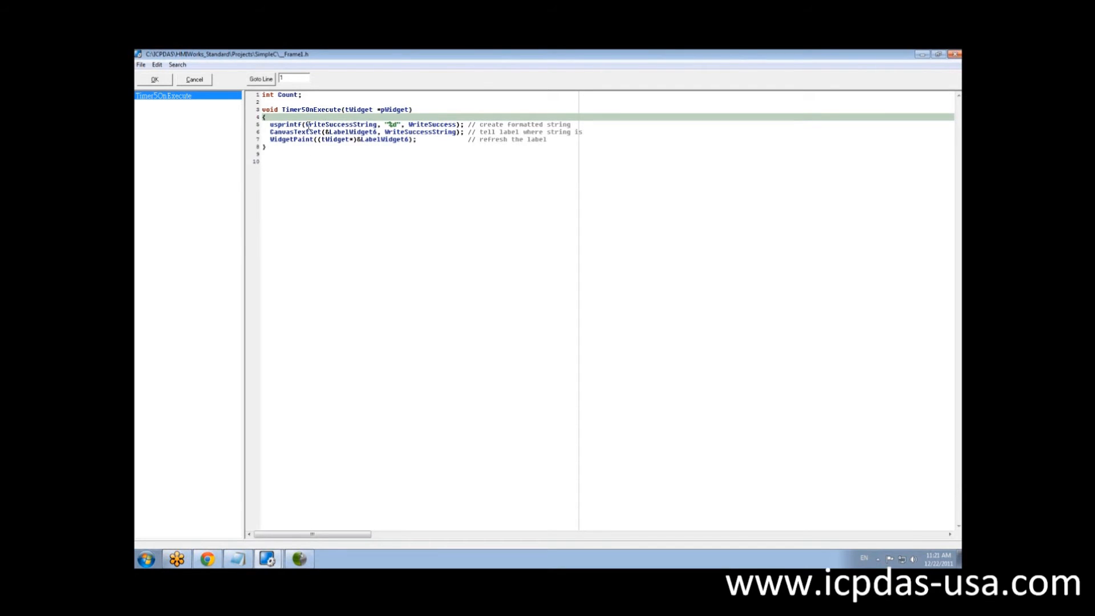
pyautogui.press('Return')
pyautogui.write('stati')
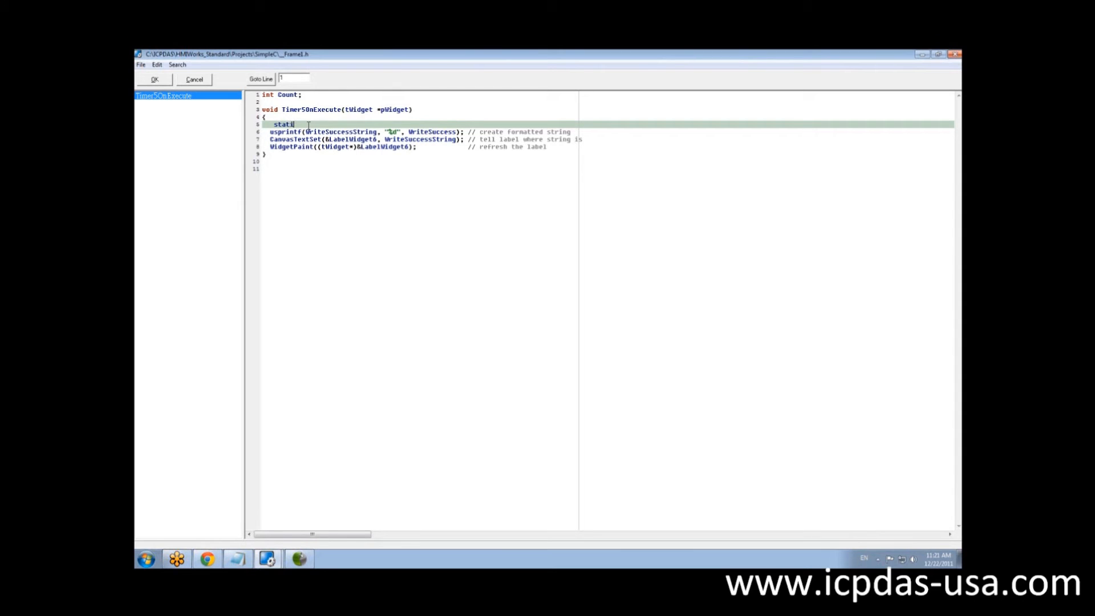
pyautogui.write('c char')
pyautogui.write(' OutT')
pyautogui.write('tring')
pyautogui.write('[30]')
pyautogui.write(';')
pyautogui.press('Return')
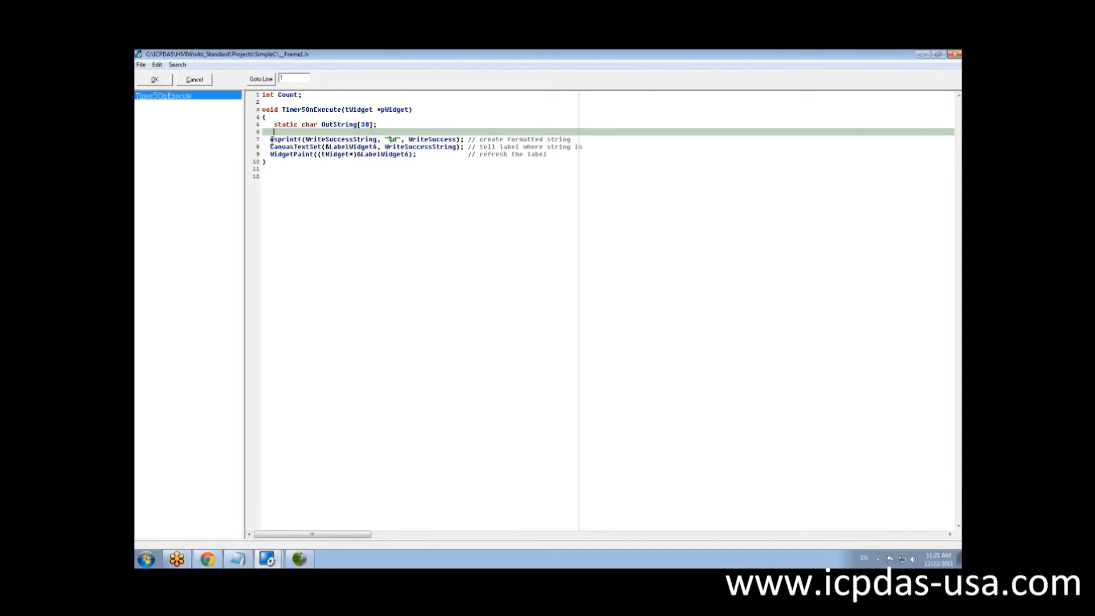
# Indent the usprintf, CanvasTextSet and WidgetPaint lines to align with the OutString declaration.
pyautogui.click(270, 139)
pyautogui.write('u')
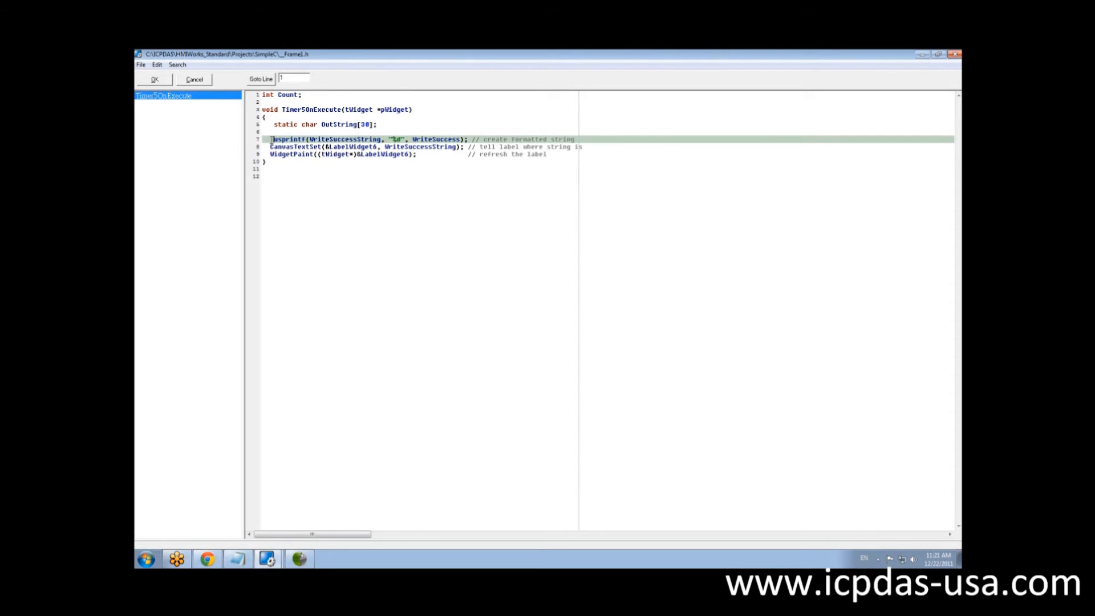
pyautogui.press('Down')
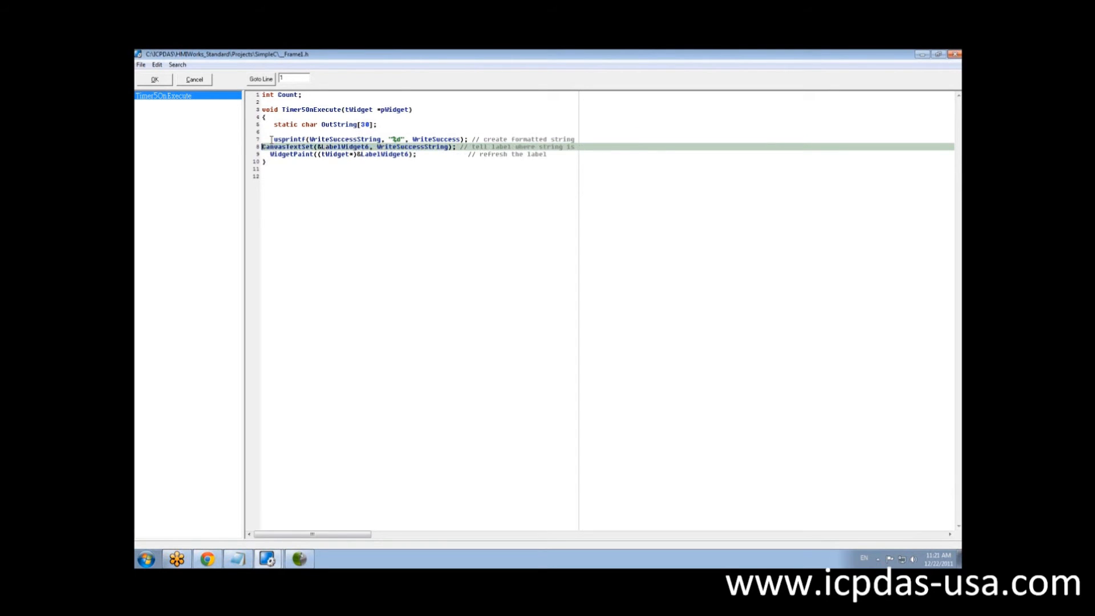
pyautogui.press('Down')
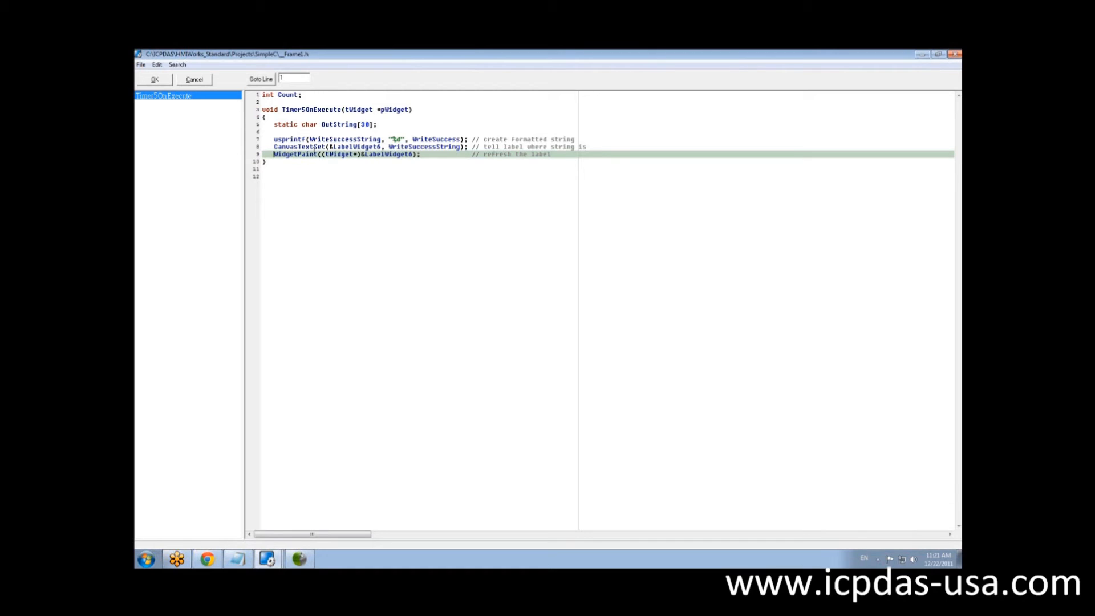
pyautogui.click(313, 169)
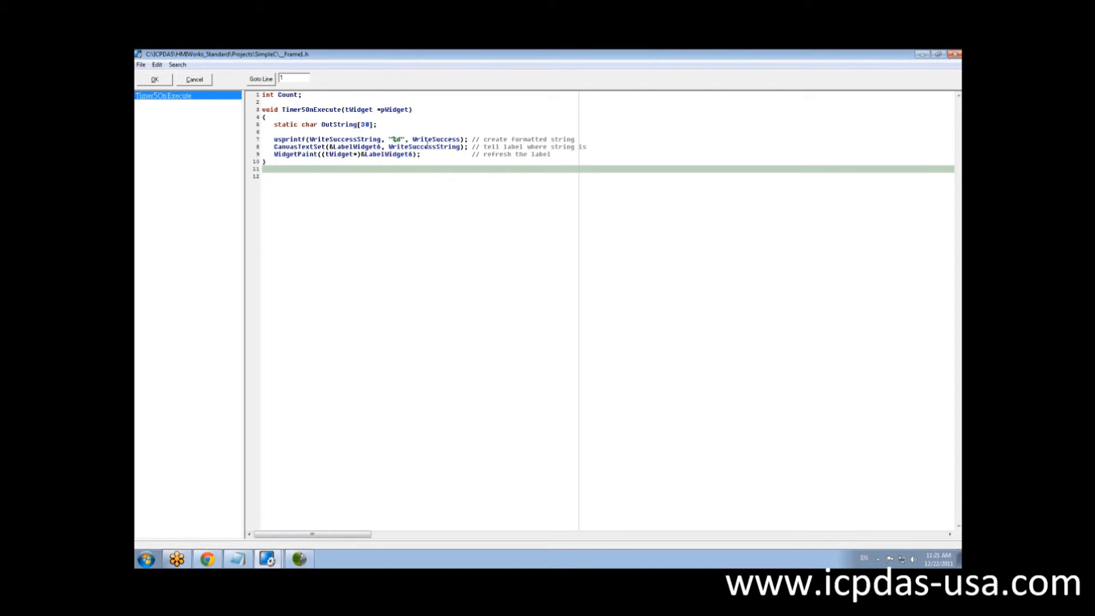
# Replace WriteSuccessString with OutString as the first argument of the usprintf call in Timer5OnExecute.
pyautogui.doubleClick(338, 125)
pyautogui.hotkey('ctrl', 'c')
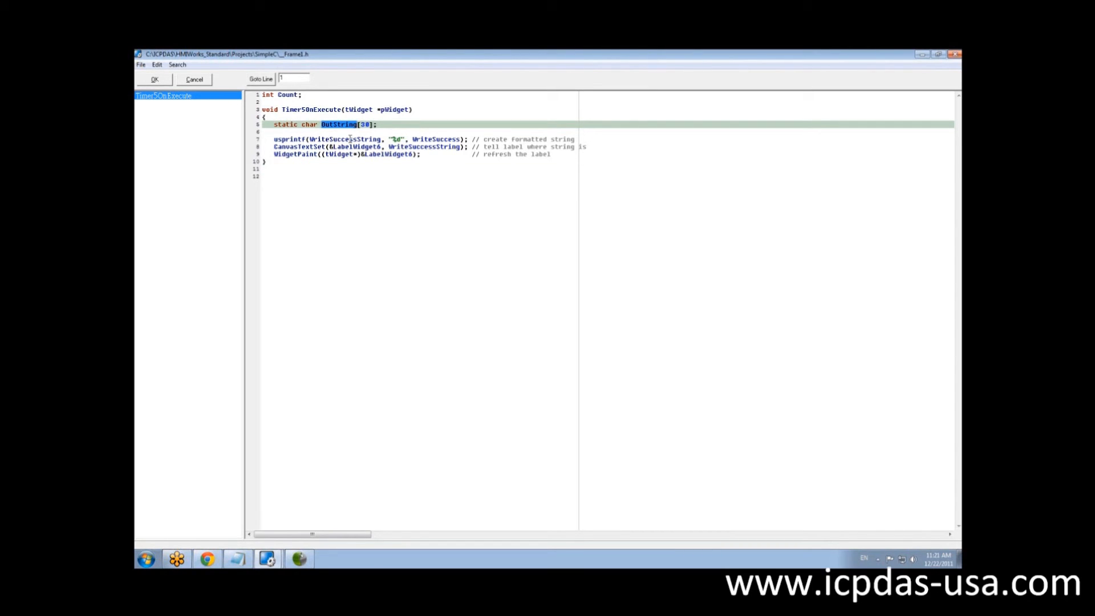
pyautogui.doubleClick(350, 139)
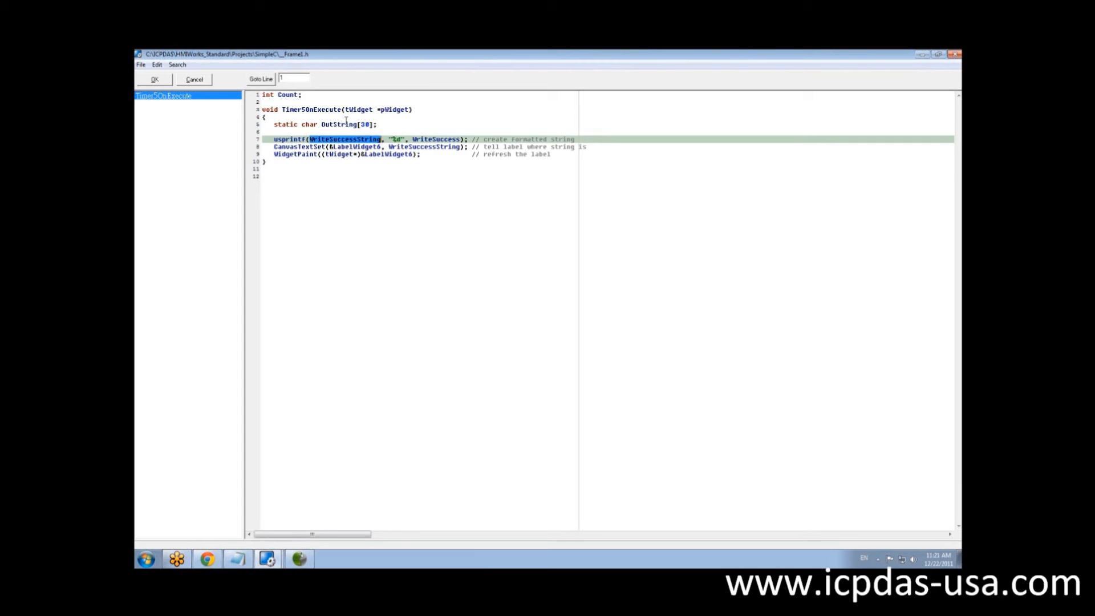
pyautogui.hotkey('ctrl', 'v')
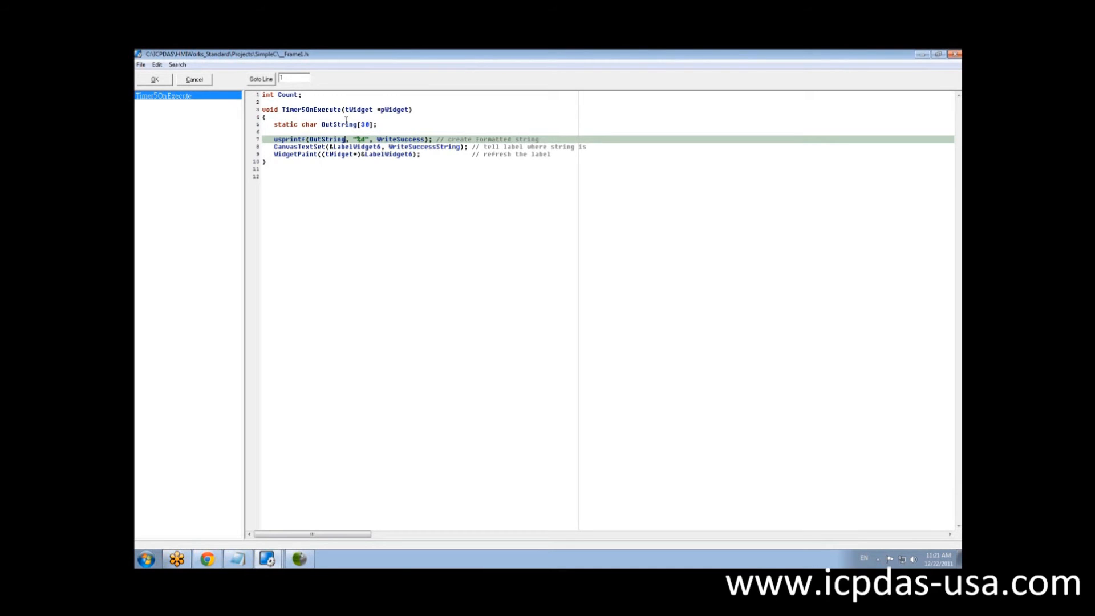
pyautogui.click(389, 102)
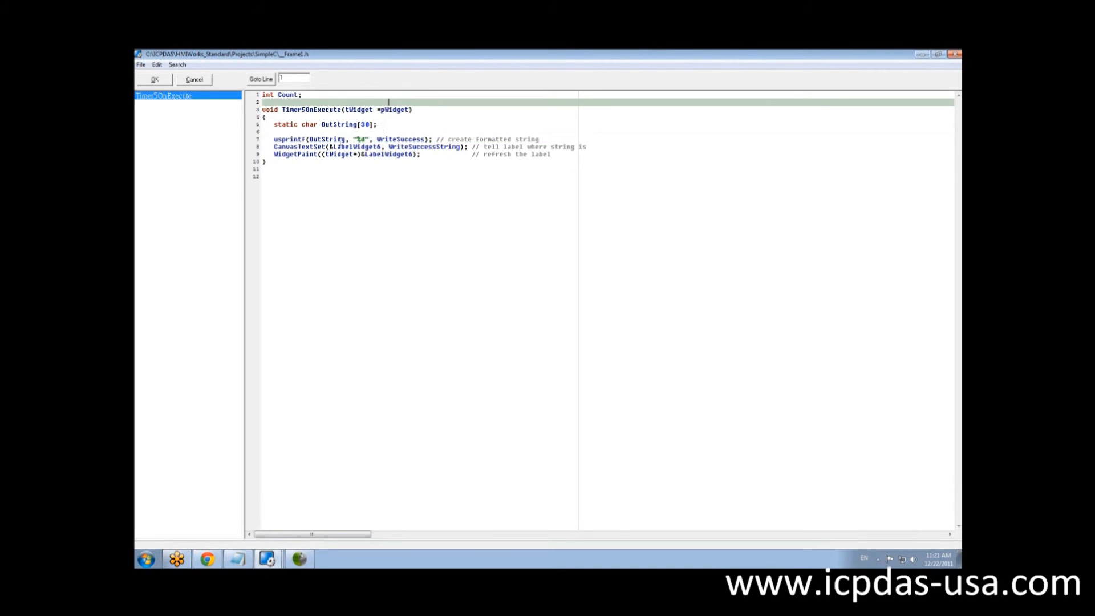
# Replace WriteSuccess with the Count variable as the last argument of the usprintf call.
pyautogui.click(276, 140)
pyautogui.moveTo(276, 140); pyautogui.dragTo(306, 142)
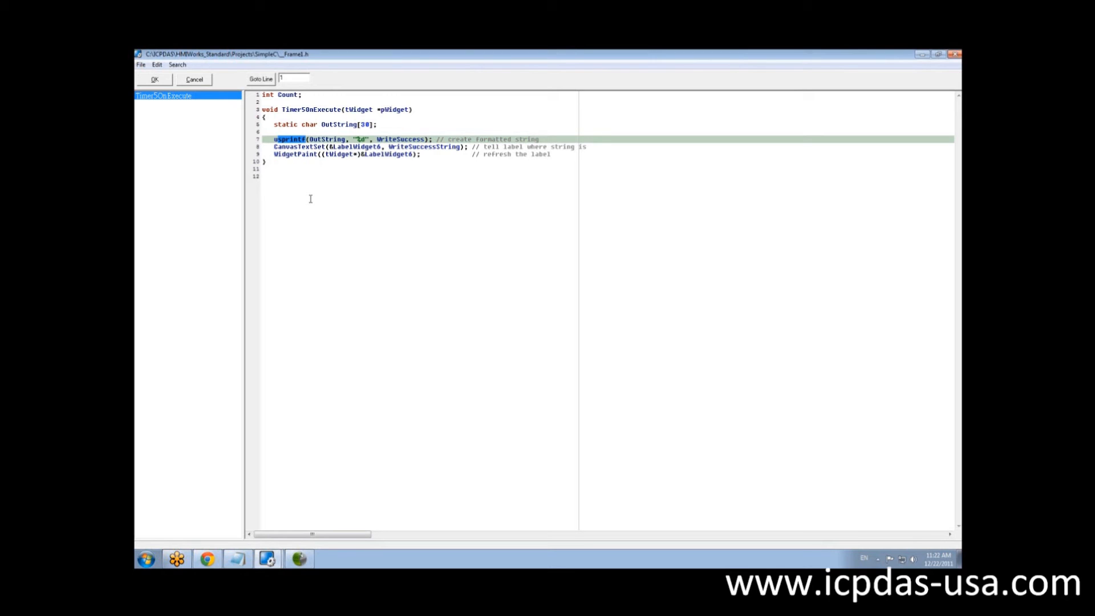
pyautogui.click(322, 141)
pyautogui.doubleClick(289, 96)
pyautogui.hotkey('ctrl', 'c')
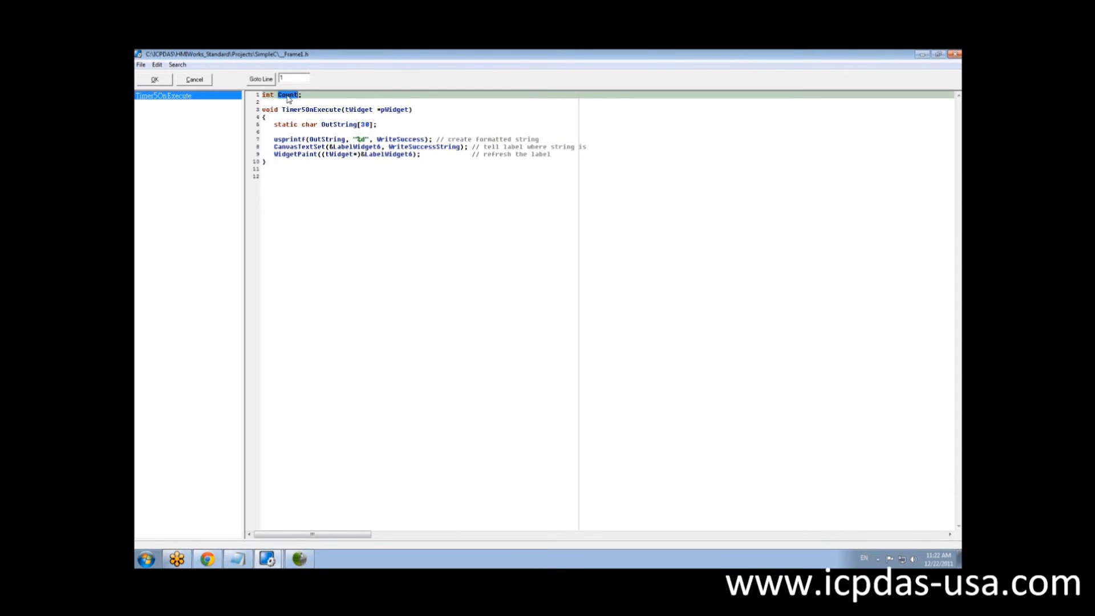
pyautogui.doubleClick(392, 140)
pyautogui.hotkey('ctrl', 'v')
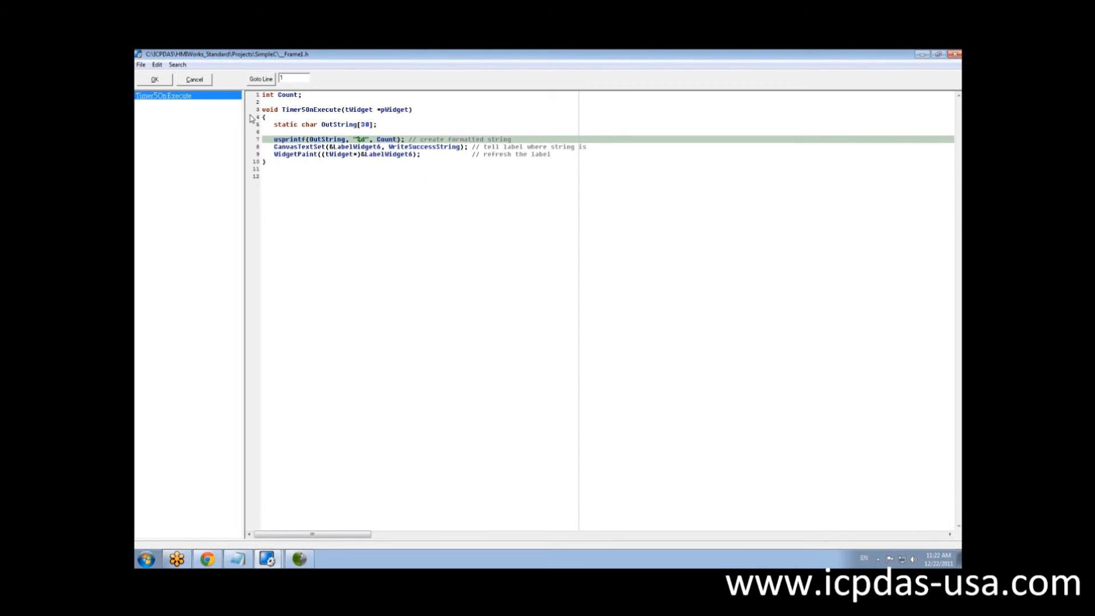
# Save and close the timer handler code, and look up the label's ID in its properties.
pyautogui.click(141, 65)
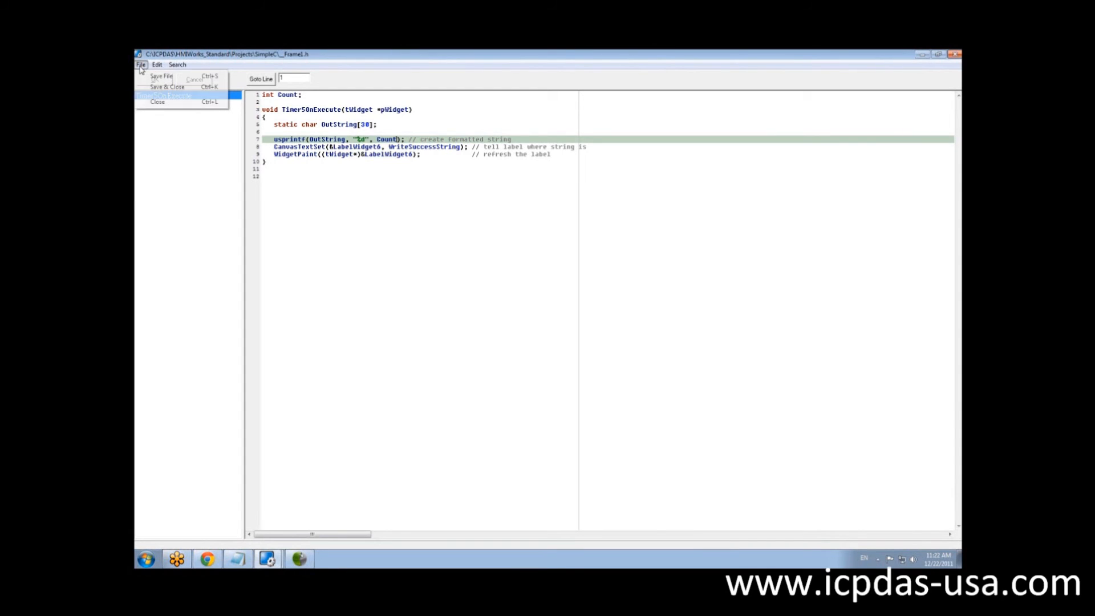
pyautogui.click(144, 87)
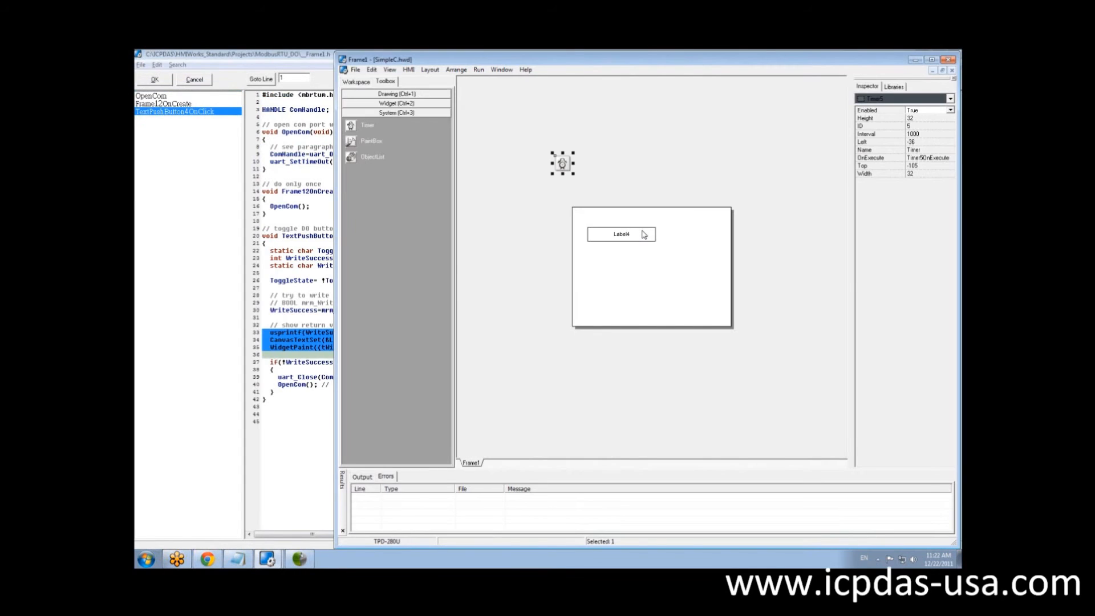
pyautogui.click(643, 234)
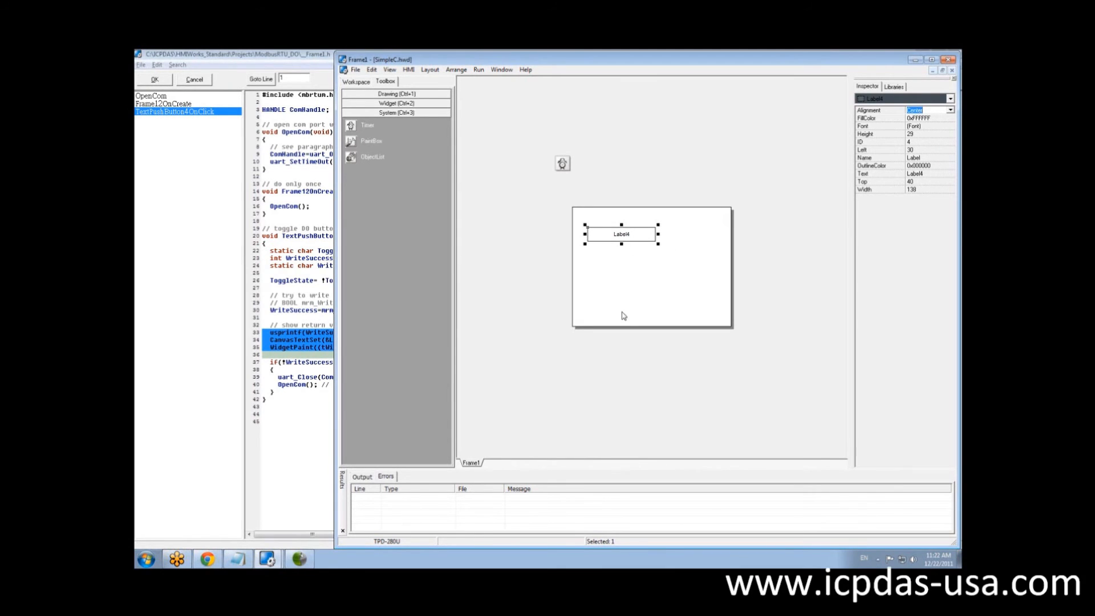
pyautogui.click(927, 142)
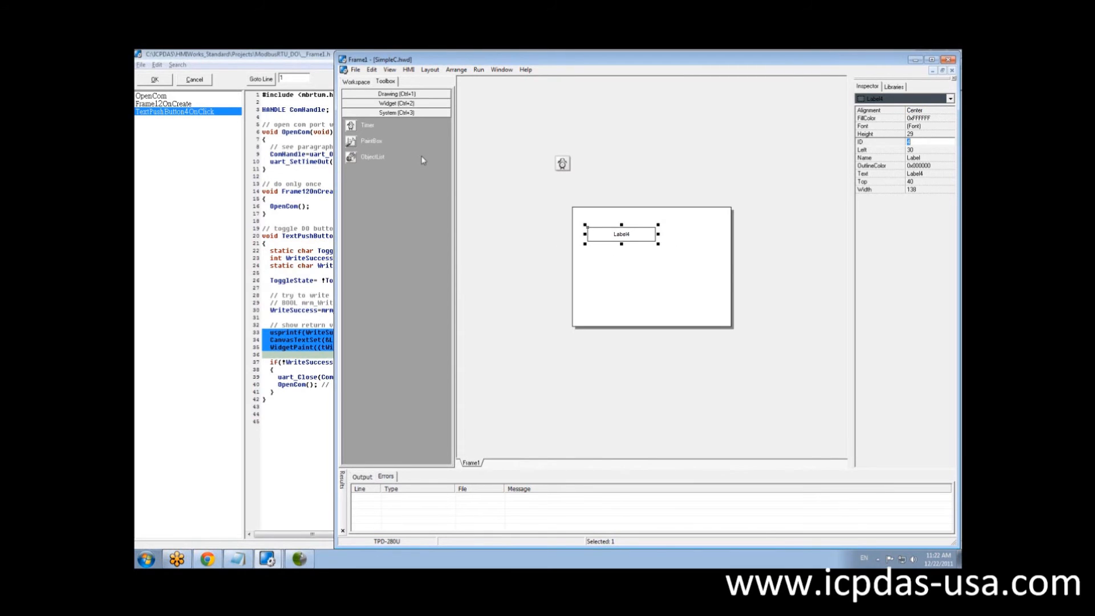
# Reopen the timer's handler code and change the CanvasTextSet arguments to &LabelWidget4 and OutString.
pyautogui.doubleClick(562, 164)
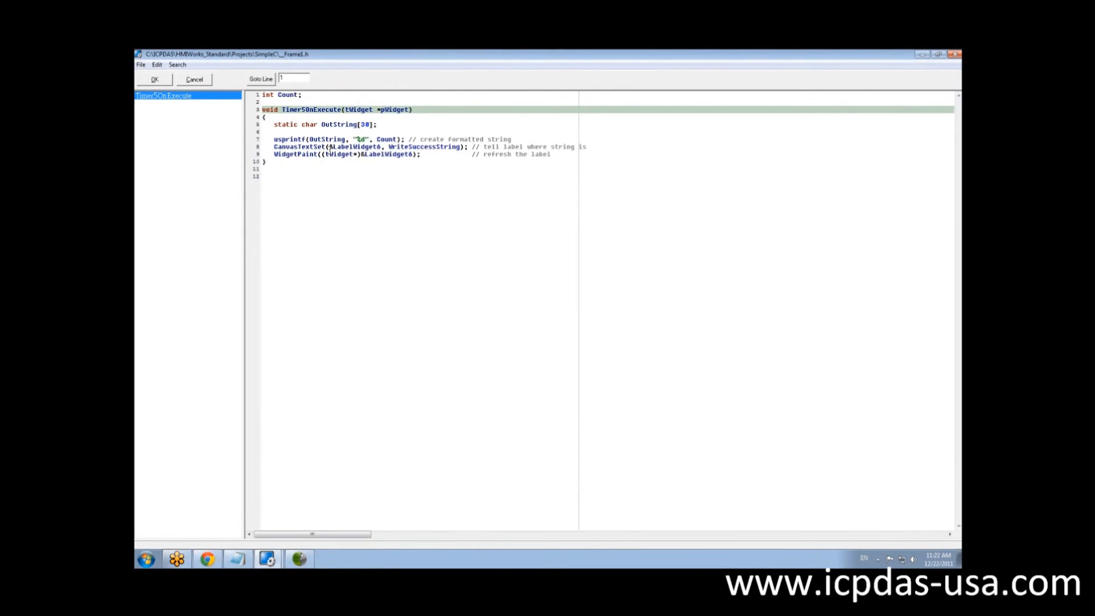
pyautogui.click(379, 148)
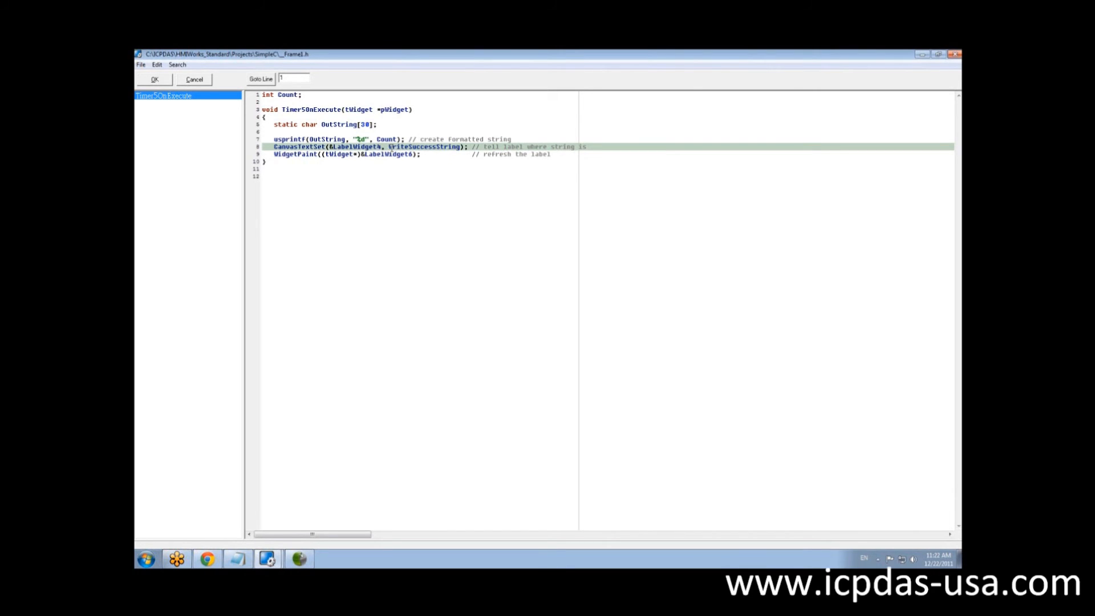
pyautogui.doubleClick(322, 140)
pyautogui.hotkey('ctrl', 'c')
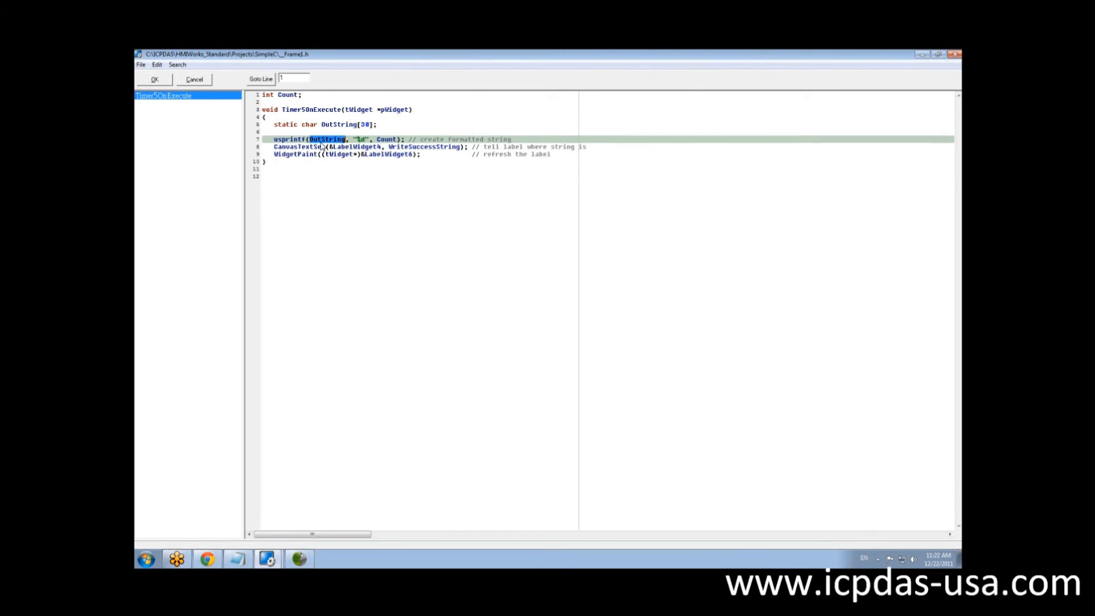
pyautogui.doubleClick(409, 147)
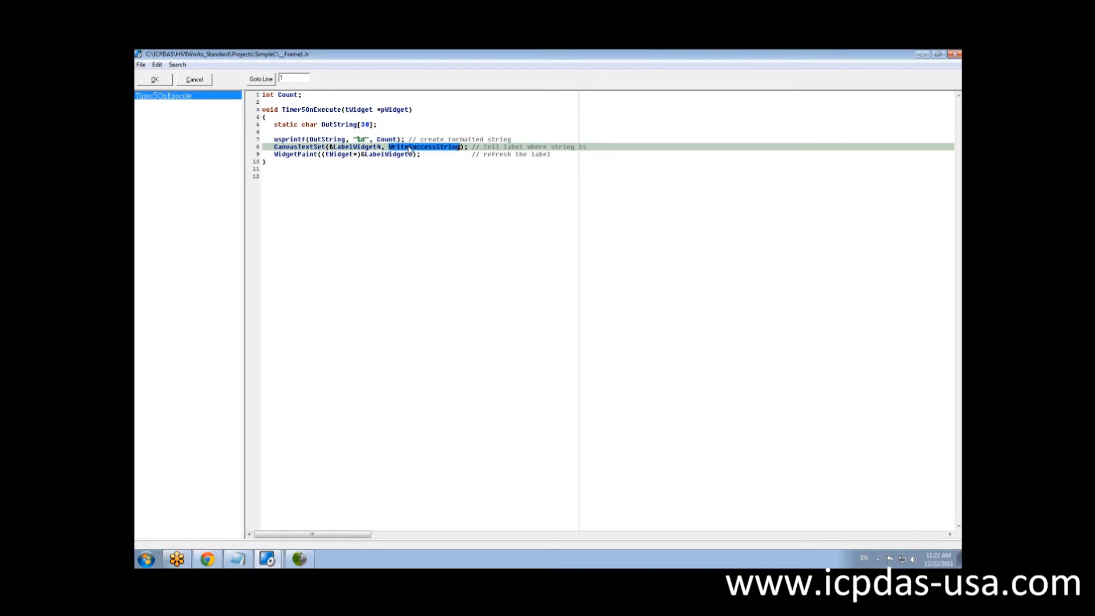
pyautogui.hotkey('ctrl', 'v')
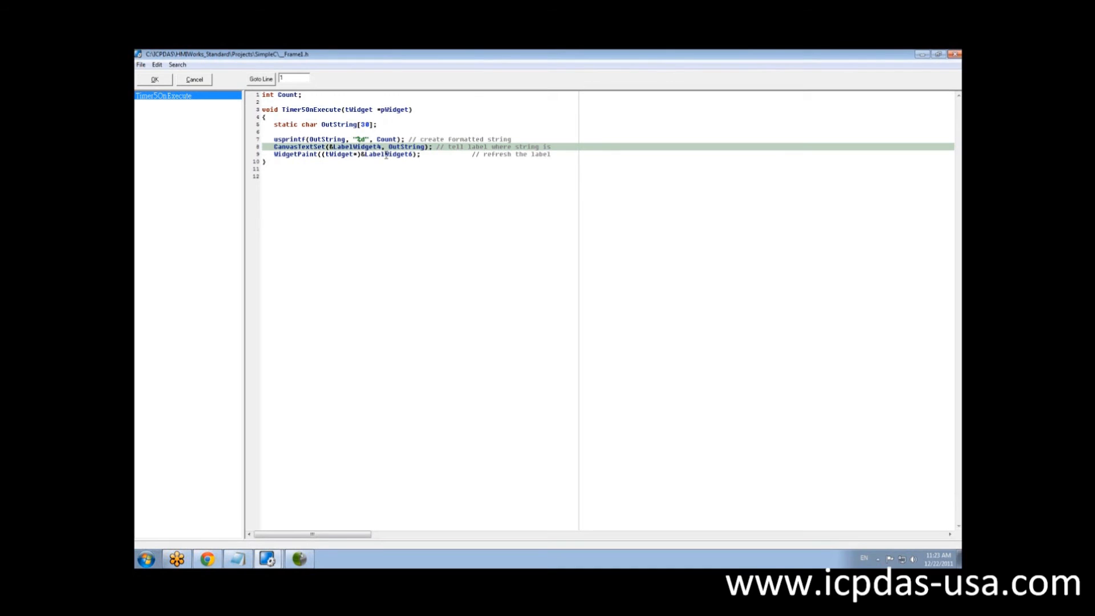
# Change the label reference in the WidgetPaint call to LabelWidget4.
pyautogui.click(413, 154)
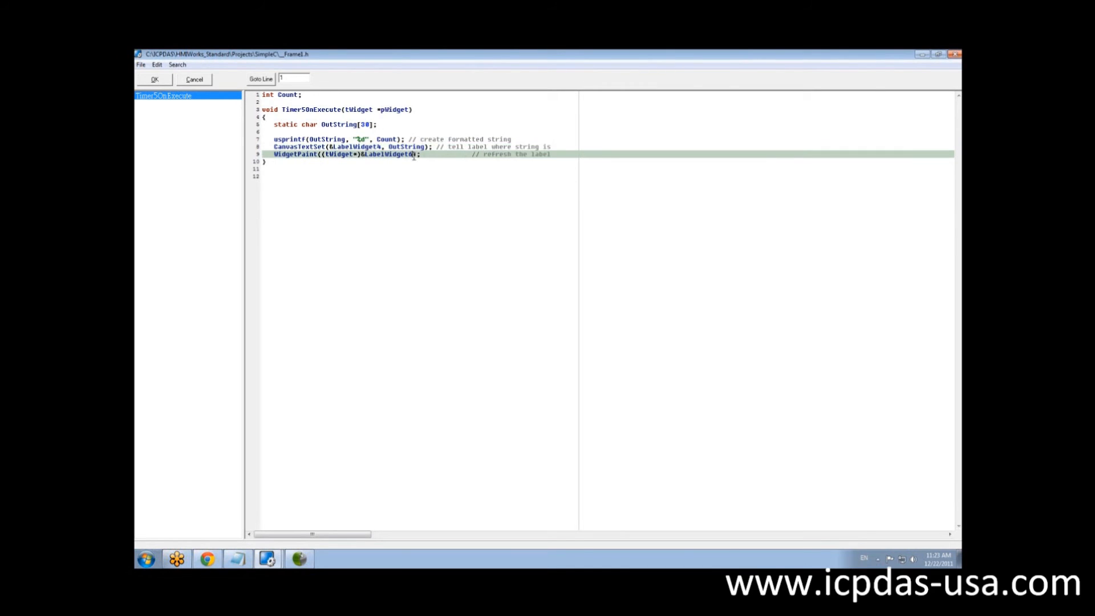
pyautogui.press('BackSpace')
pyautogui.write('4')
# Add the line "Count++; // increment" at the end of Timer5OnExecute, separated from the WidgetPaint line by a blank line.
pyautogui.press('Return')
pyautogui.press('Return')
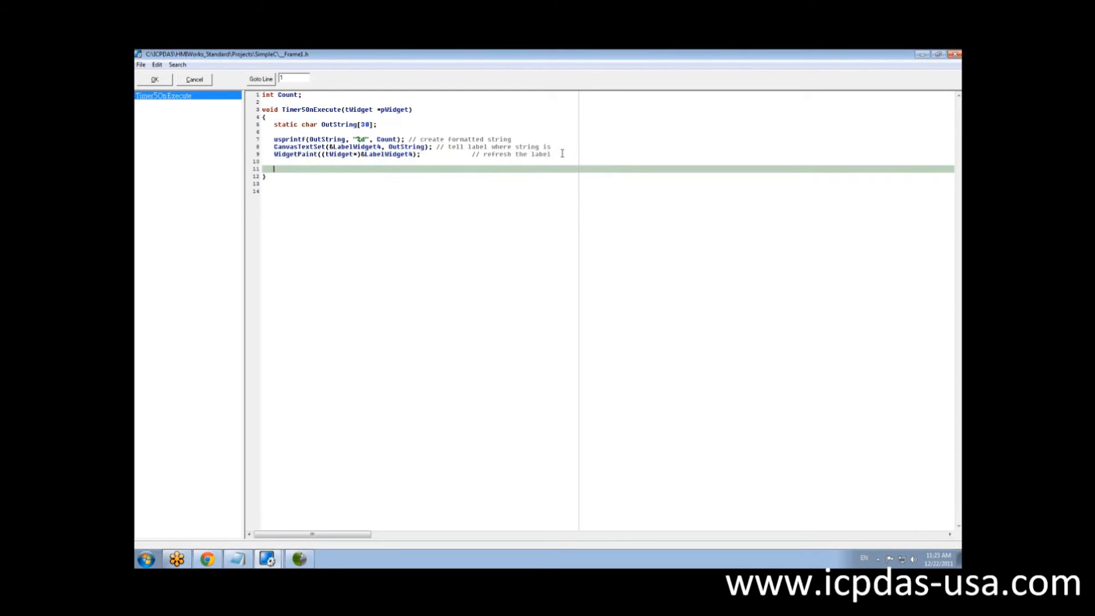
pyautogui.doubleClick(288, 95)
pyautogui.hotkey('ctrl', 'c')
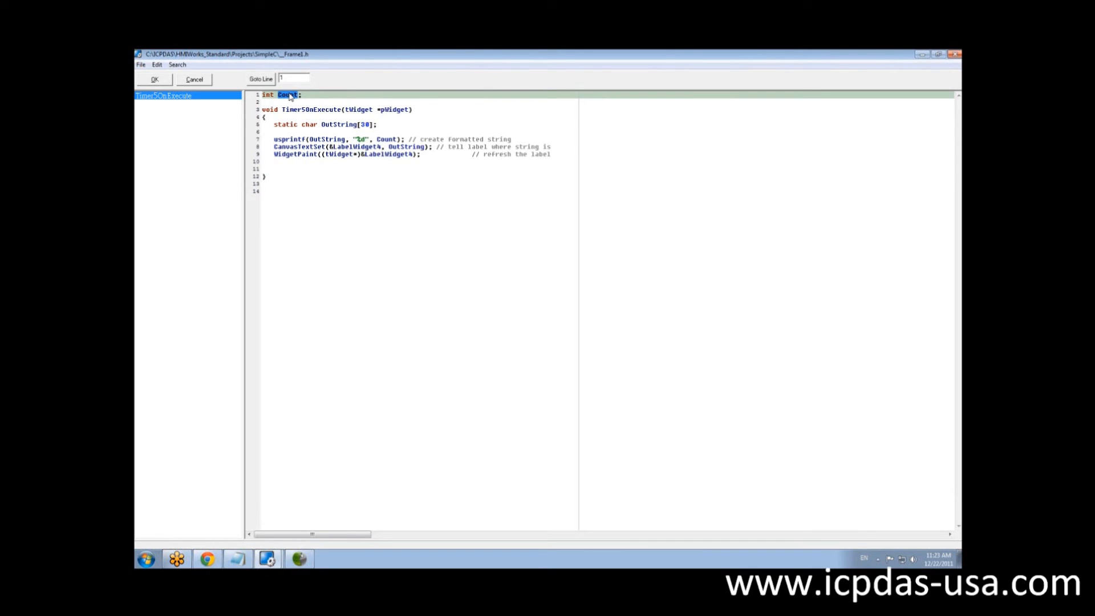
pyautogui.click(279, 170)
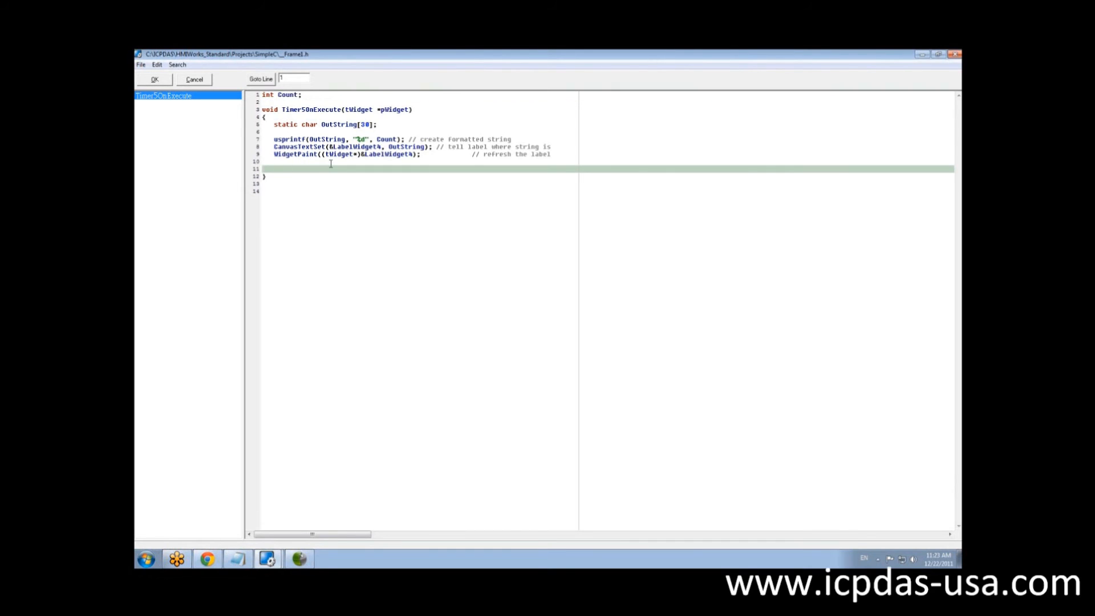
pyautogui.hotkey('ctrl', 'v')
pyautogui.write('++; // increment')
pyautogui.click(320, 182)
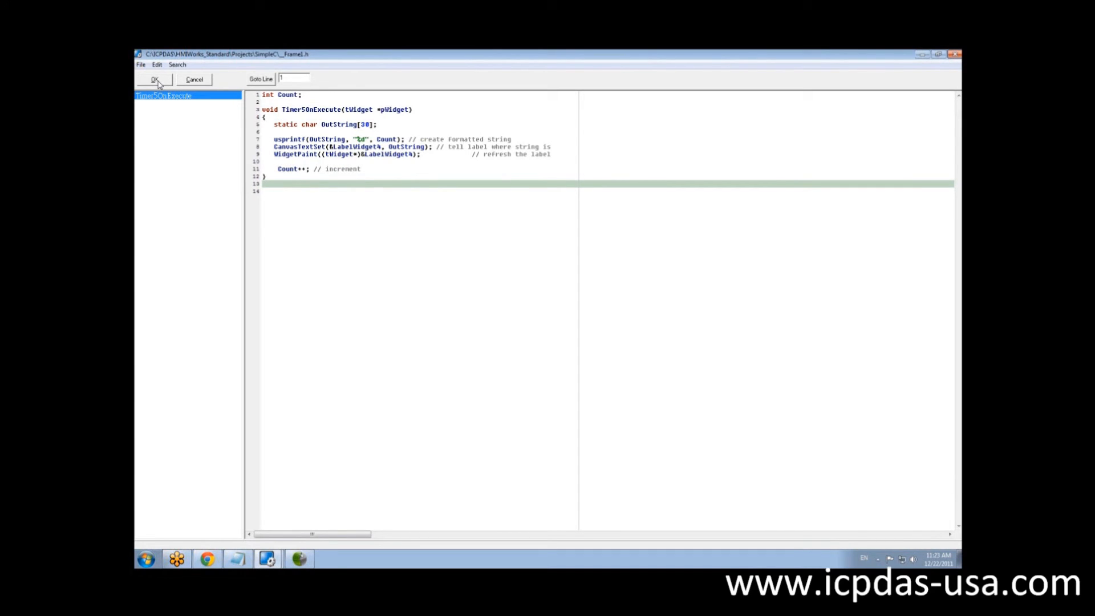
# Save and close the handler code and try to build and run the SimpleC project, dismissing the warning dialog.
pyautogui.click(141, 64)
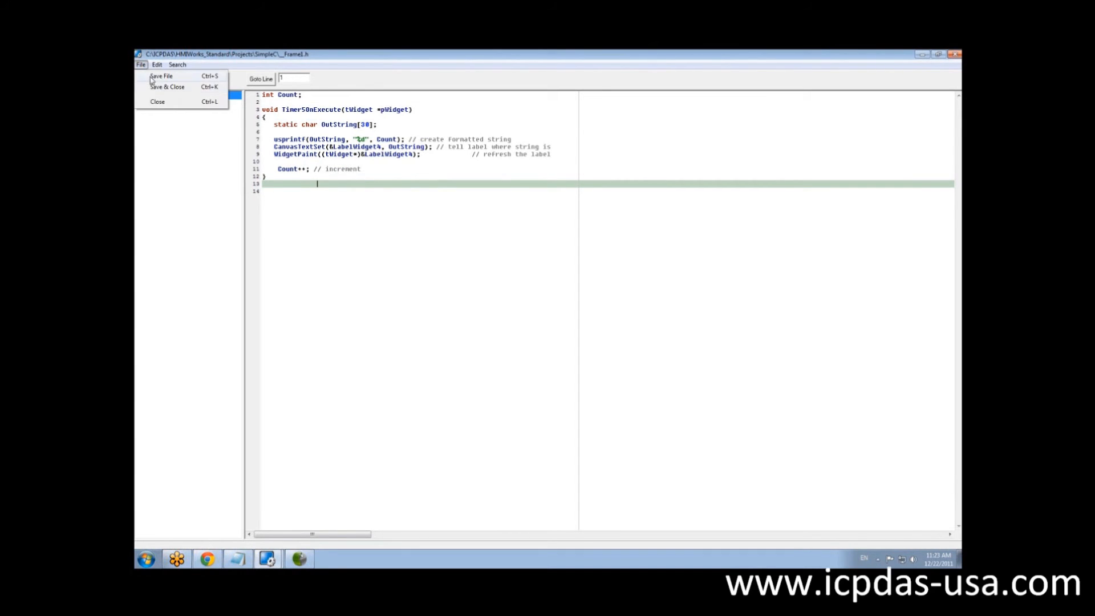
pyautogui.click(154, 87)
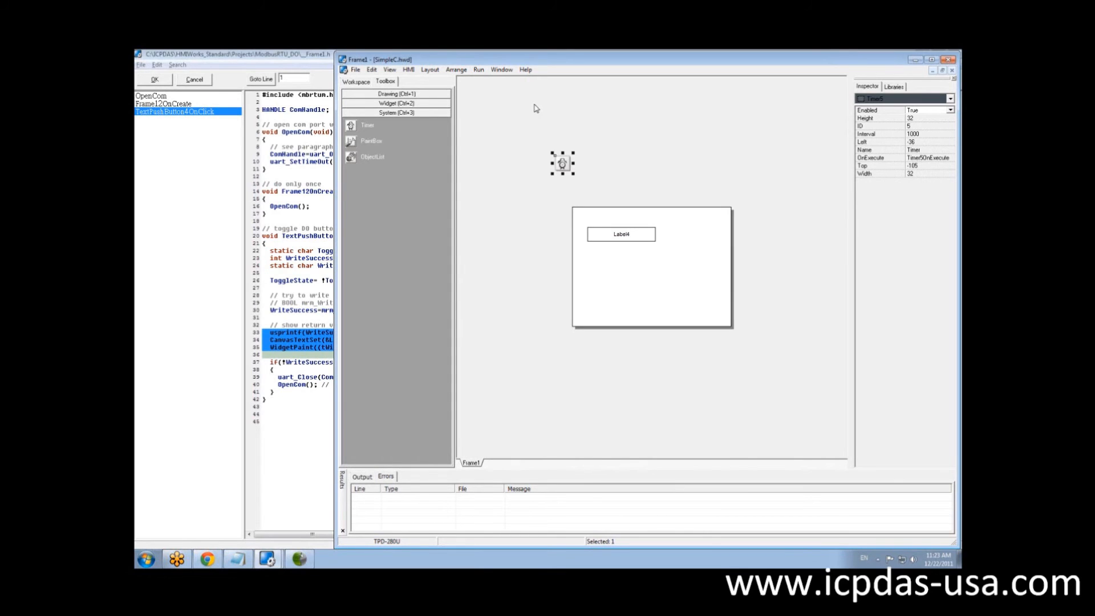
pyautogui.press('F9')
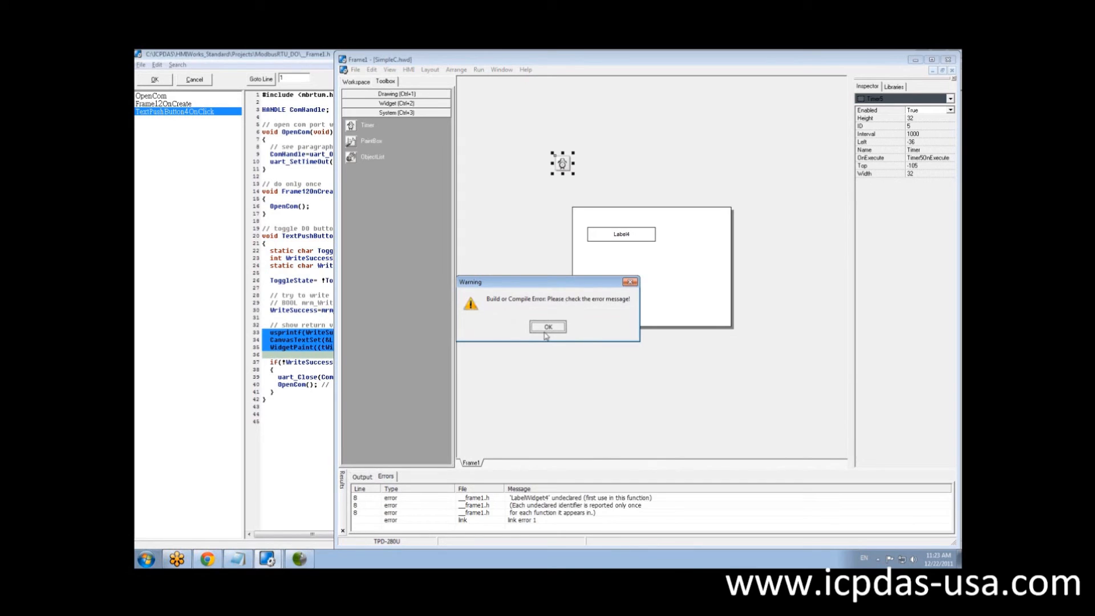
pyautogui.click(546, 334)
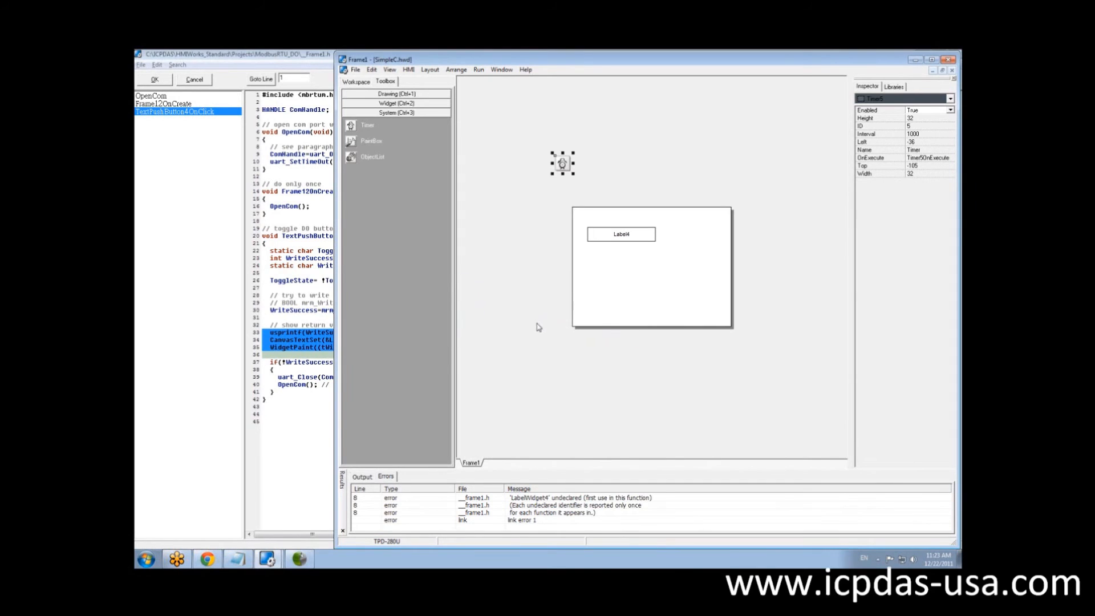
# Open the code line behind the undeclared-identifier error and change LabelWidget4 to Label4 in the CanvasTextSet call.
pyautogui.doubleClick(552, 500)
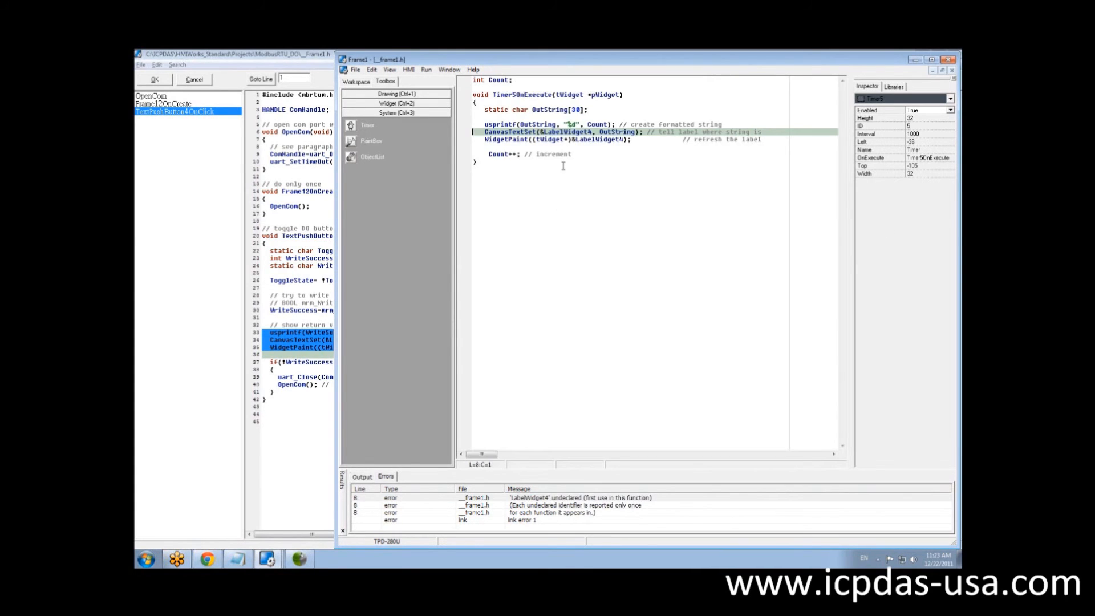
pyautogui.click(588, 132)
pyautogui.press('BackSpace')
pyautogui.press('BackSpace')
pyautogui.press('BackSpace')
pyautogui.press('BackSpace')
pyautogui.press('BackSpace')
pyautogui.press('BackSpace')
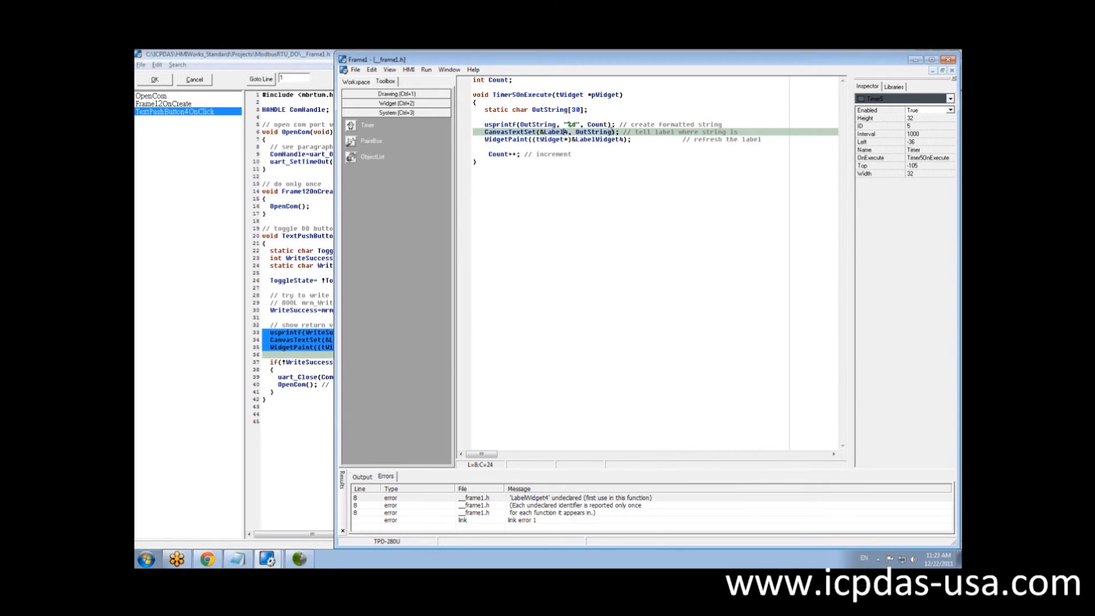
# Change LabelWidget4 to Label4 in the WidgetPaint call.
pyautogui.click(622, 139)
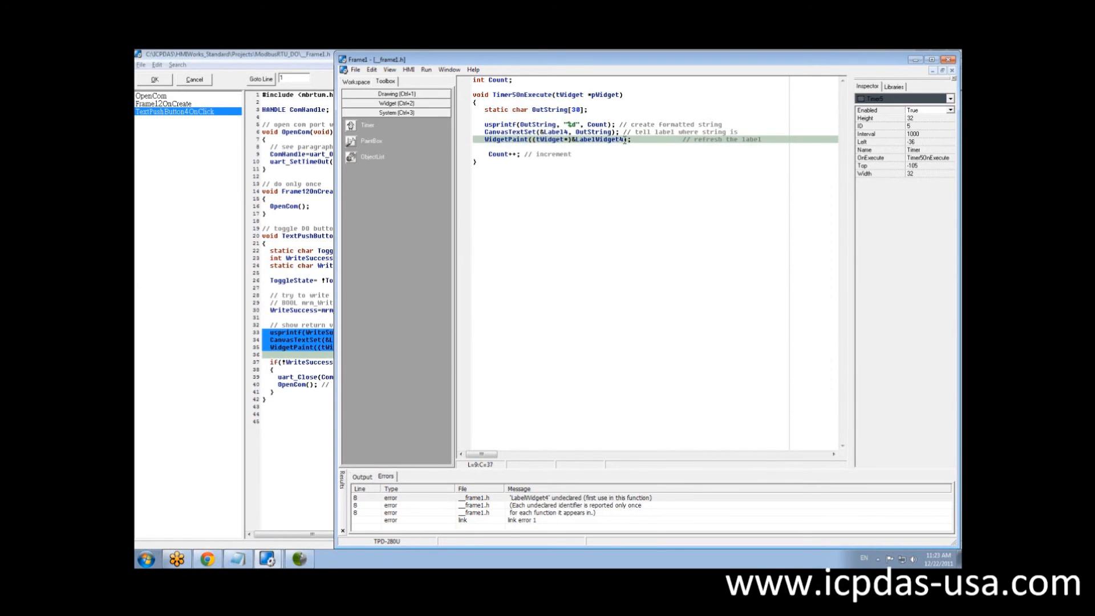
pyautogui.press('BackSpace')
pyautogui.press('BackSpace')
pyautogui.press('BackSpace')
pyautogui.press('BackSpace')
pyautogui.press('BackSpace')
pyautogui.press('BackSpace')
# Save and close the corrected __frame1.h file, and build and run the SimpleC project again.
pyautogui.click(355, 69)
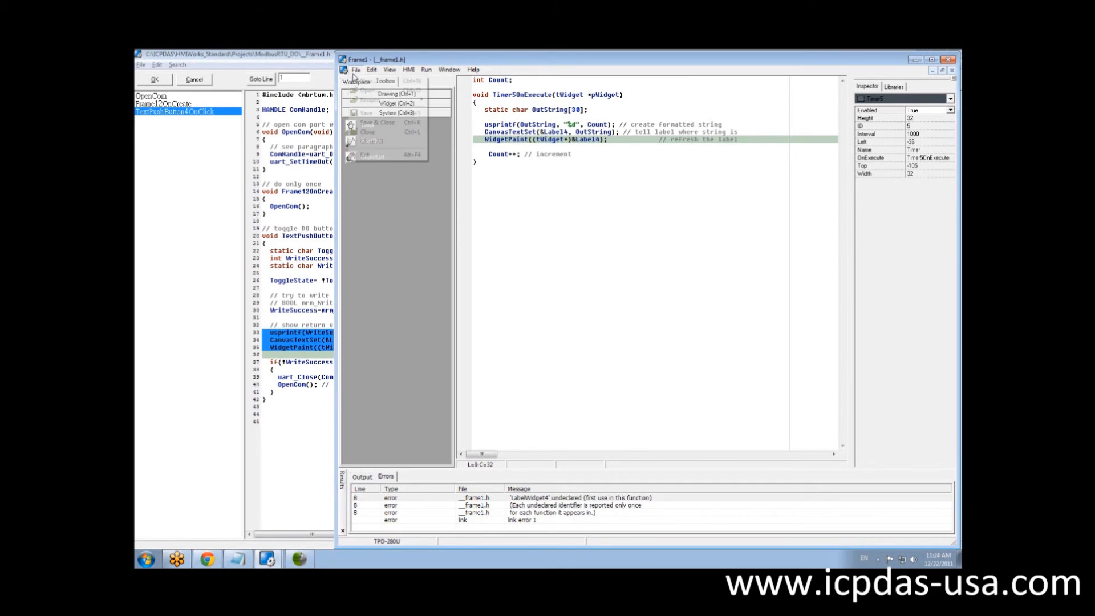
pyautogui.click(368, 124)
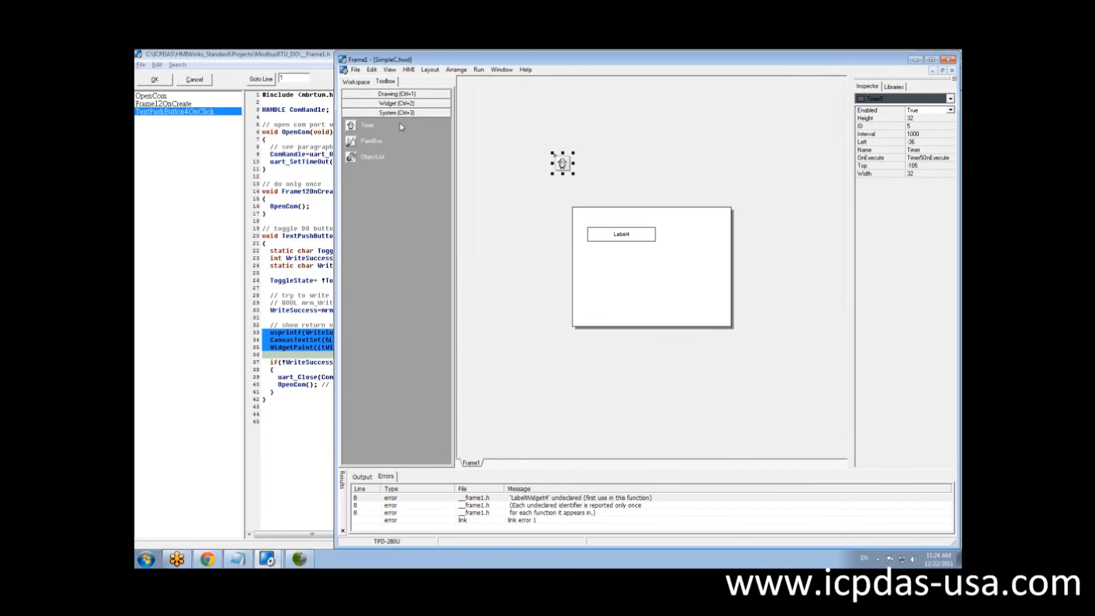
pyautogui.press('F9')
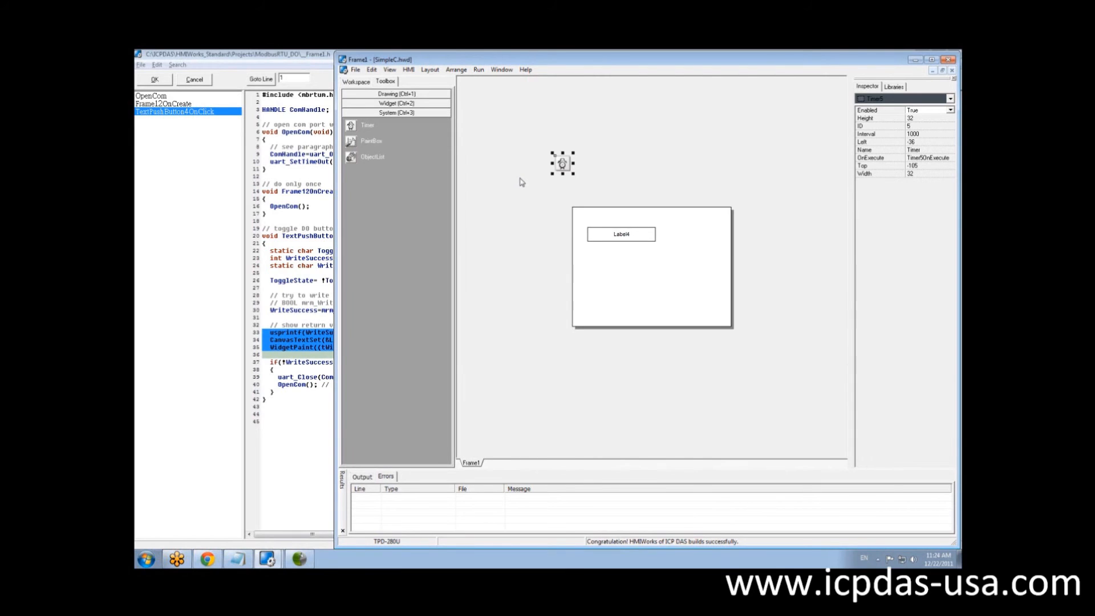
# Bring the browser's camera view of the touch panel up beside the frame designer, and run the SimpleC project once more.
pyautogui.hotkey('alt', 'Tab')
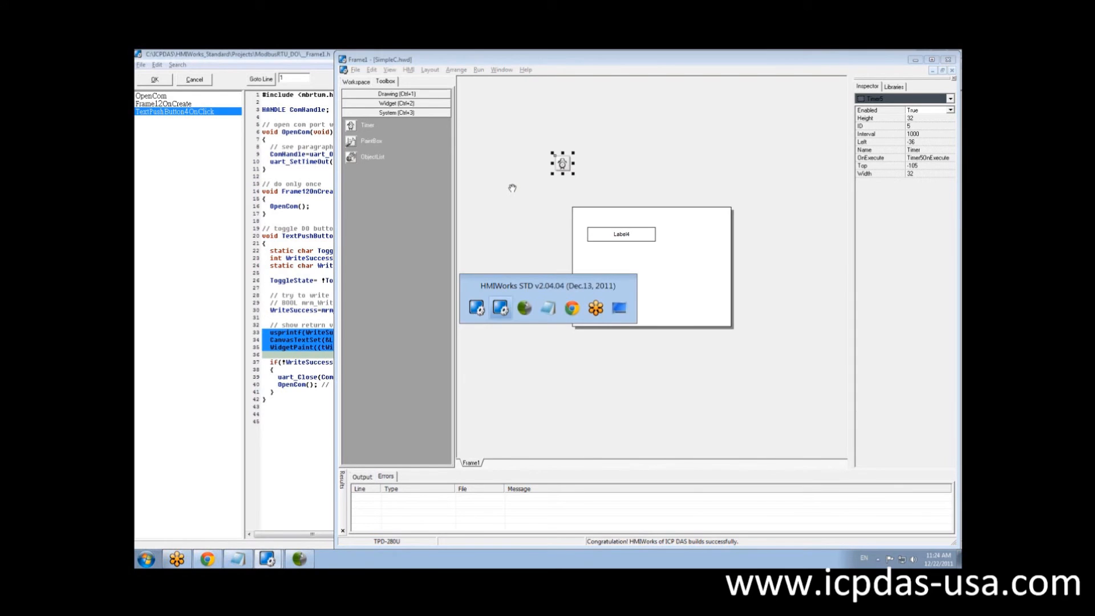
pyautogui.hotkey('alt', 'Tab')
pyautogui.hotkey('alt', 'Tab')
pyautogui.hotkey('alt', 'Tab')
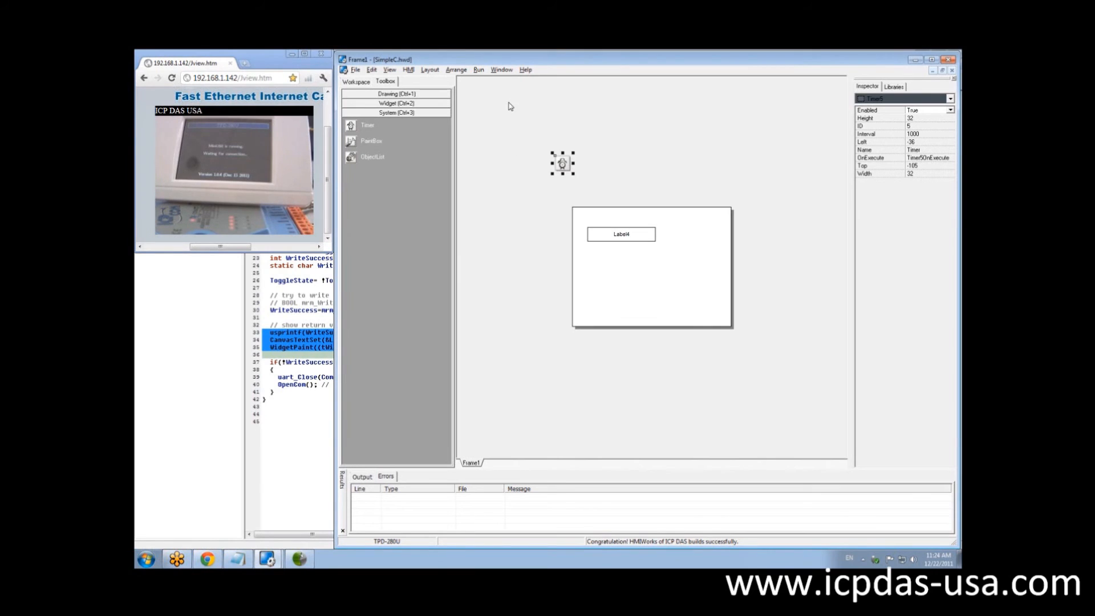
pyautogui.click(620, 242)
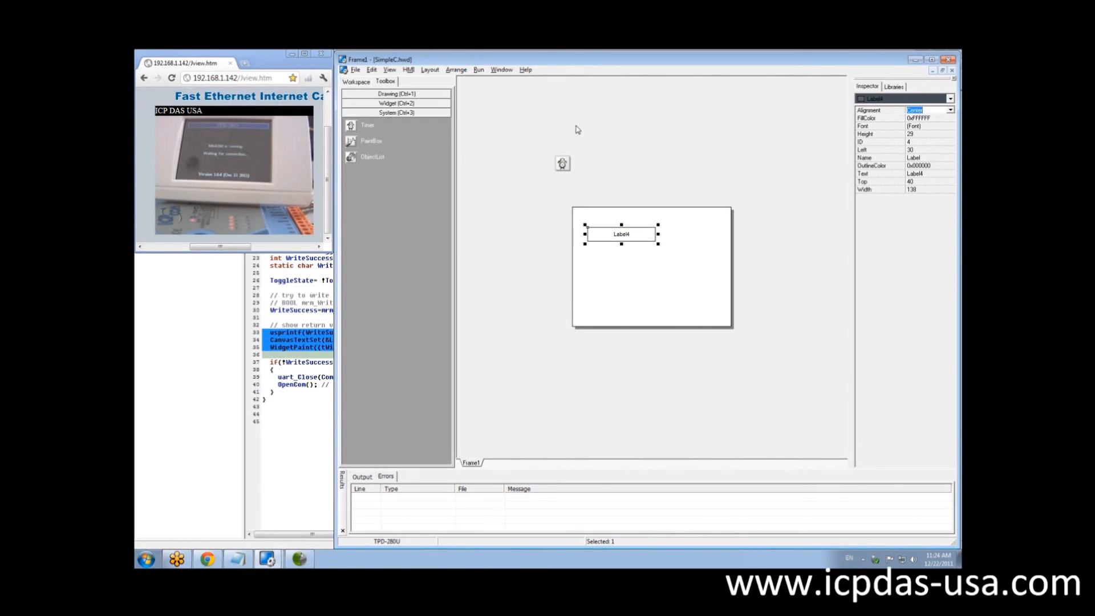
pyautogui.press('F9')
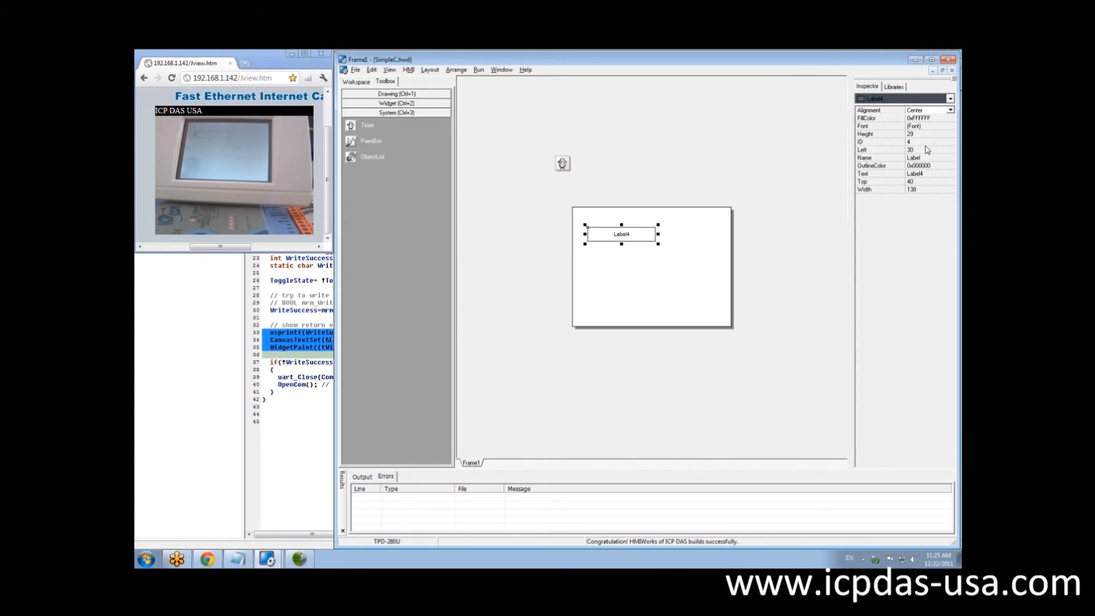
# Give Label4 a much larger font size, keeping the Arial Regular typeface.
pyautogui.click(951, 126)
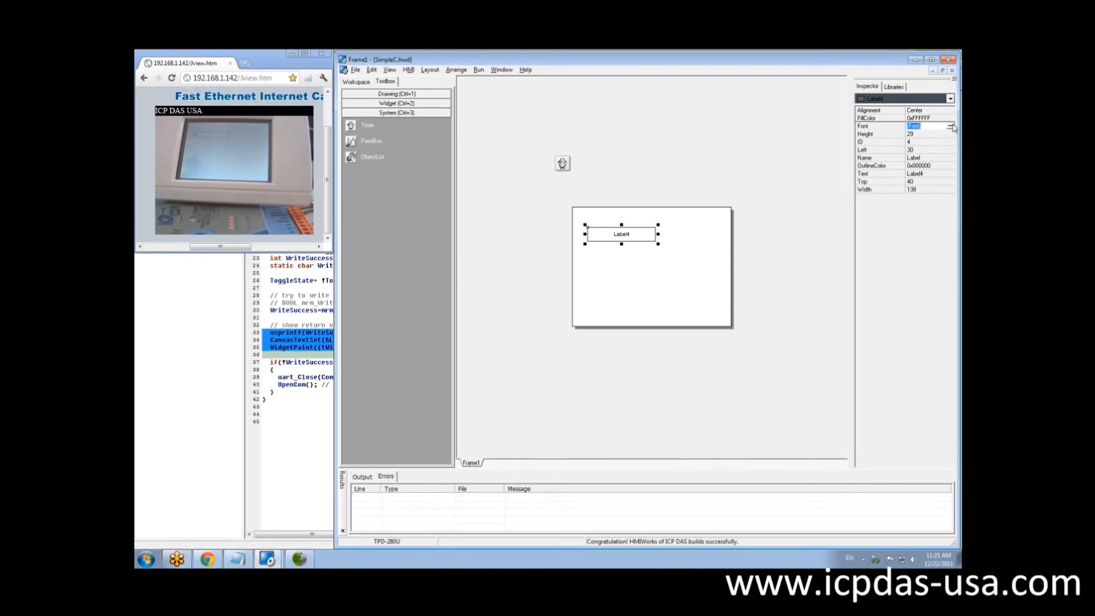
pyautogui.click(950, 126)
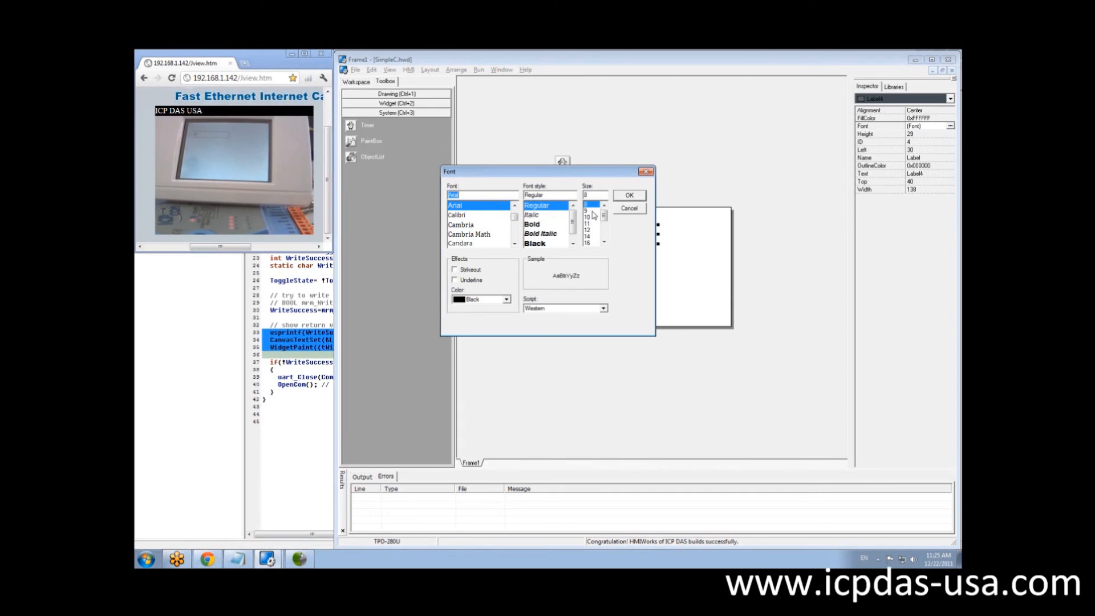
pyautogui.click(608, 230)
pyautogui.moveTo(606, 227); pyautogui.dragTo(606, 232)
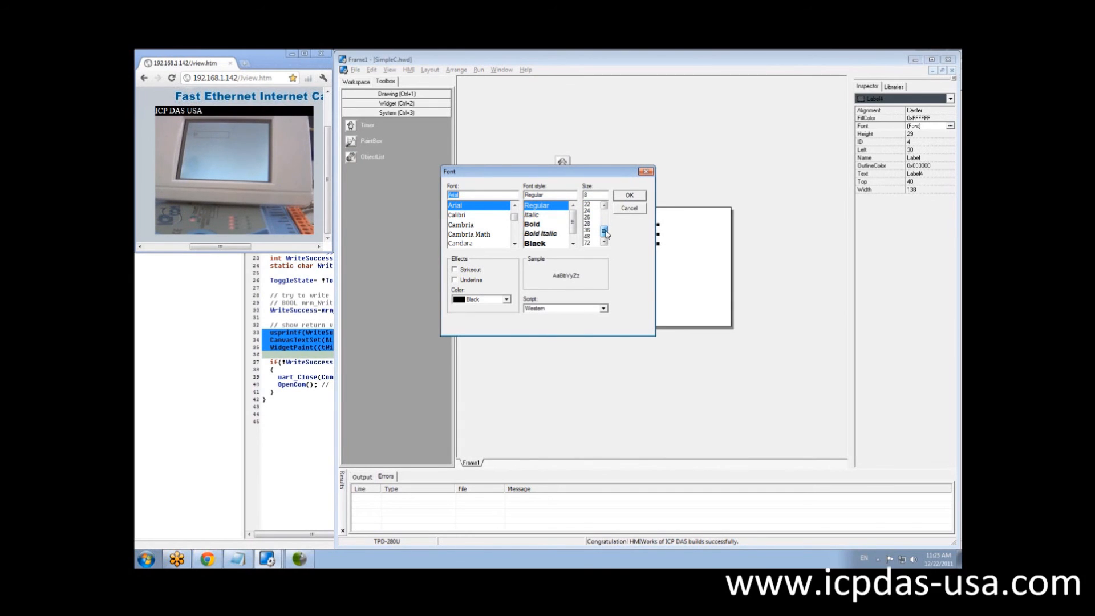
pyautogui.click(620, 195)
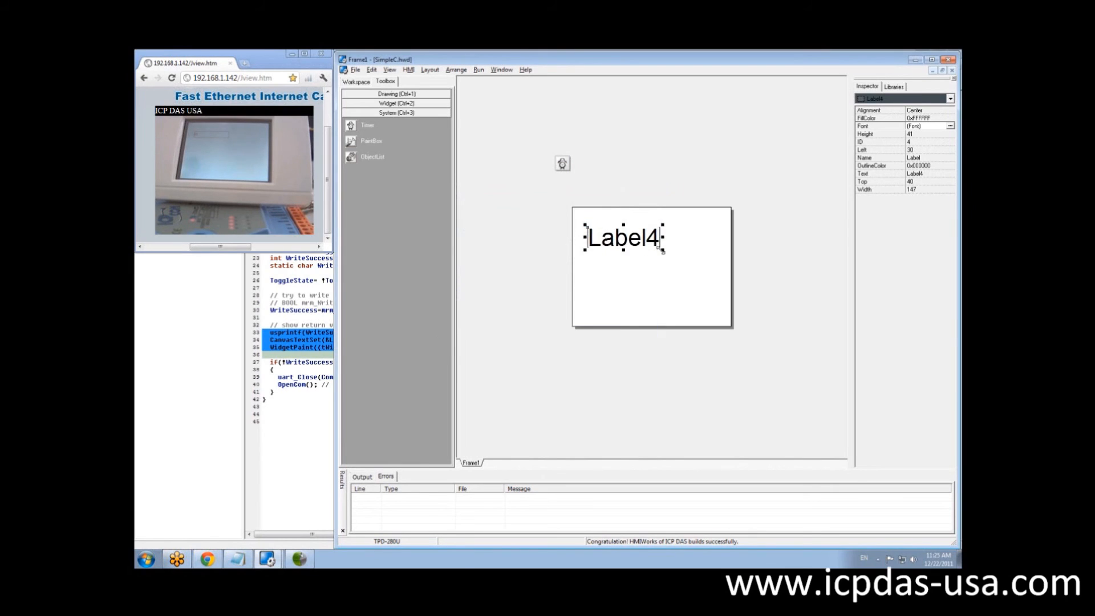
# Set Frame1's background color to the basic lime green 0x00FF80, and build and run the SimpleC project.
pyautogui.click(581, 306)
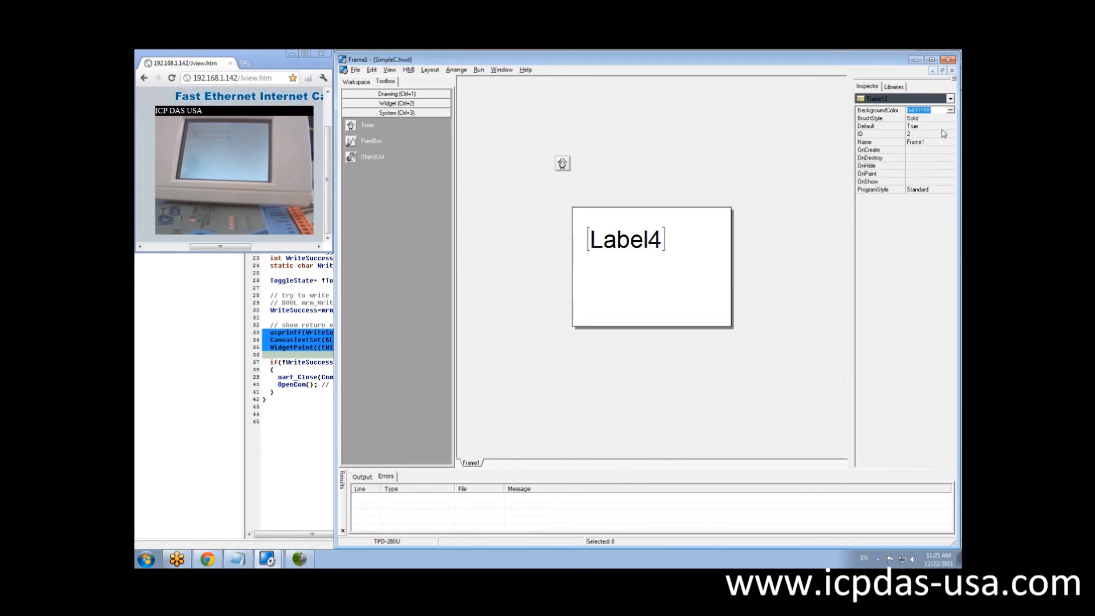
pyautogui.click(951, 111)
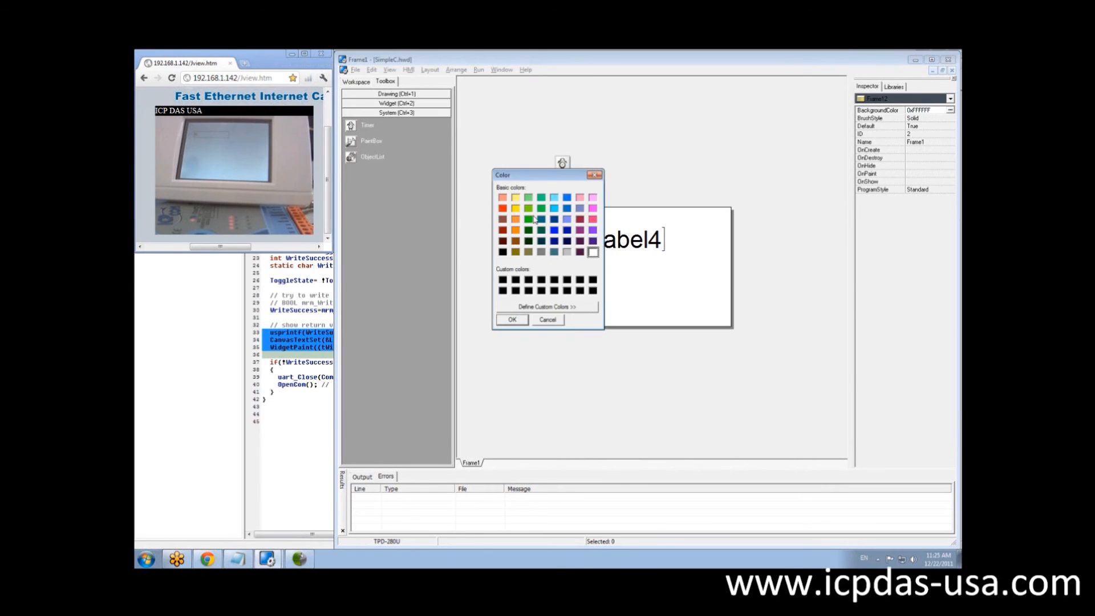
pyautogui.click(529, 209)
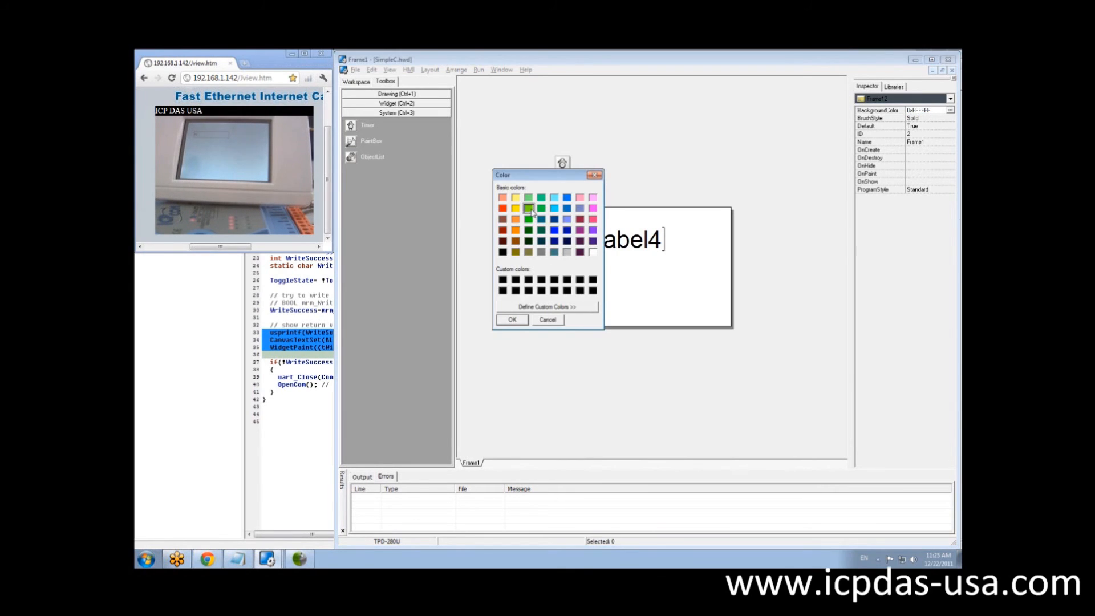
pyautogui.click(520, 321)
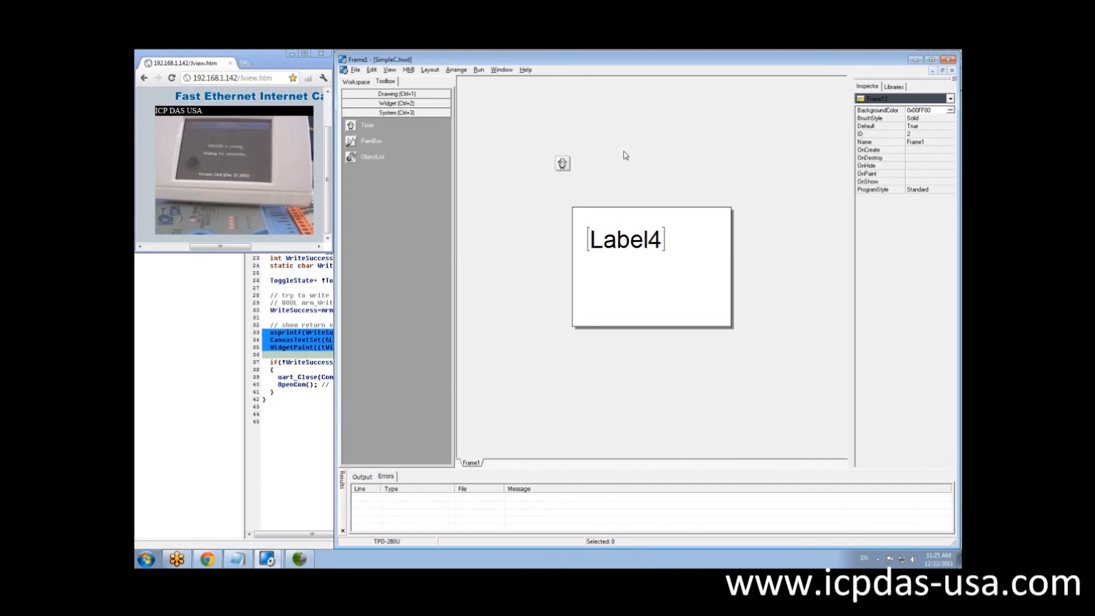
pyautogui.press('F9')
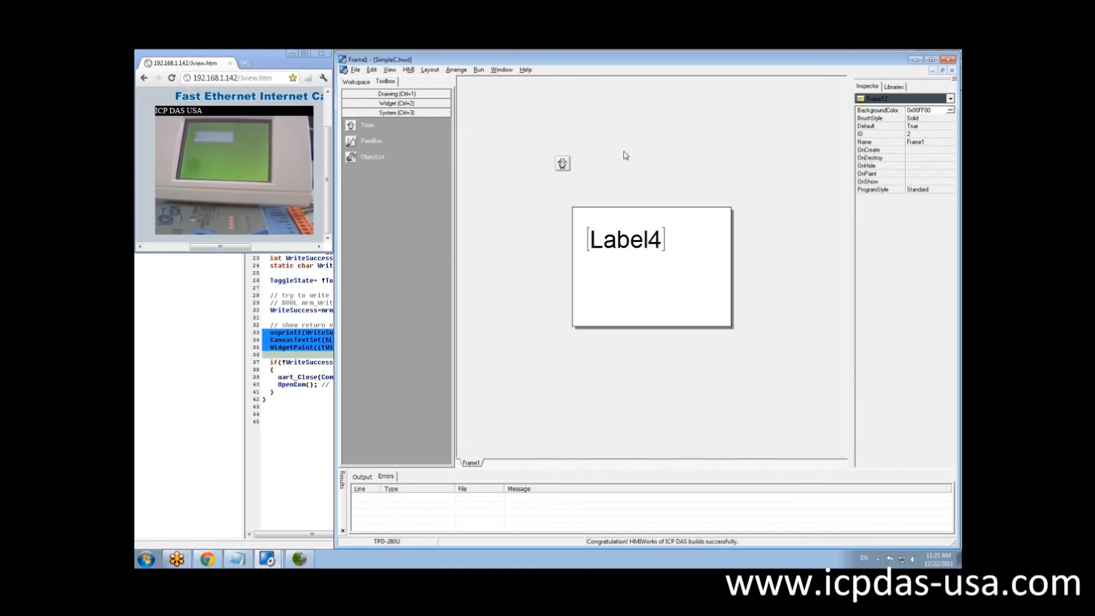
# Set Label4's outline color to the basic lime green 0x00FF80, matching the frame background.
pyautogui.click(632, 244)
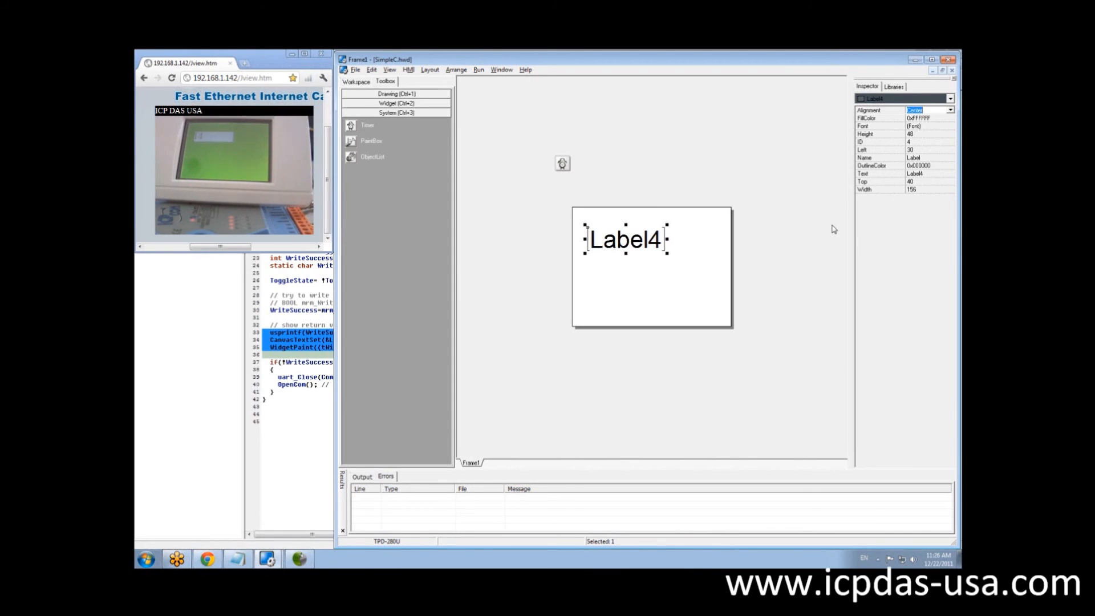
pyautogui.click(935, 166)
pyautogui.click(934, 167)
pyautogui.moveTo(912, 166); pyautogui.dragTo(938, 169)
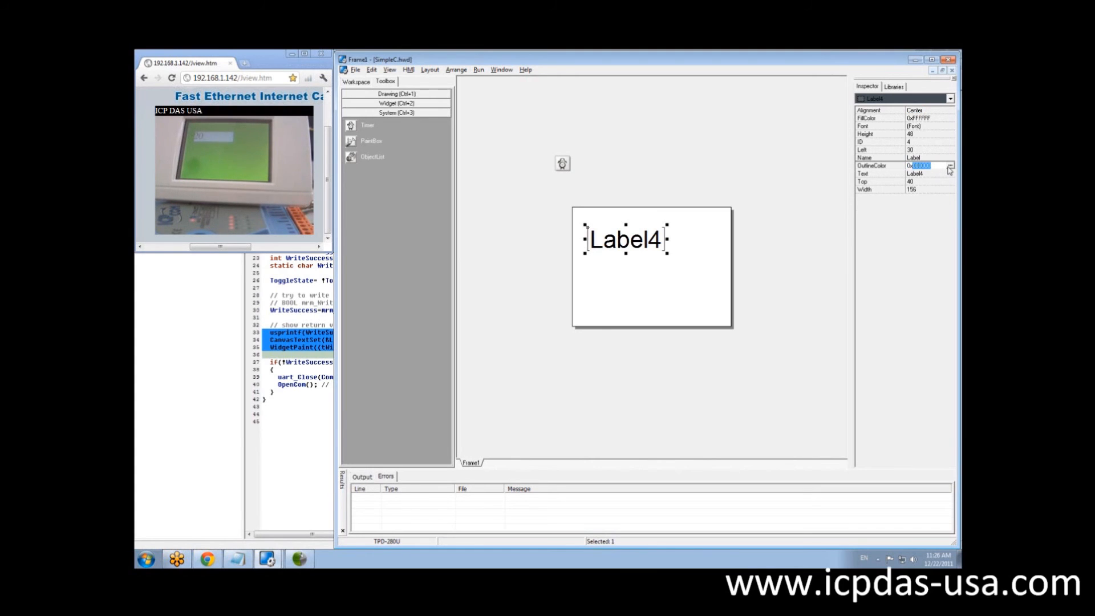
pyautogui.click(949, 167)
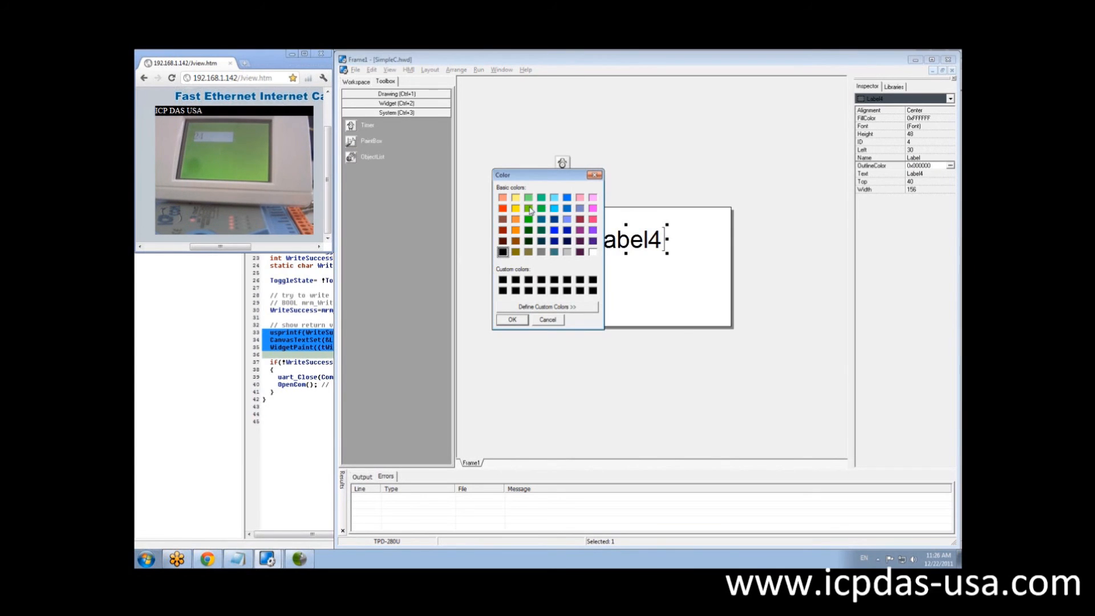
pyautogui.click(530, 209)
pyautogui.click(510, 320)
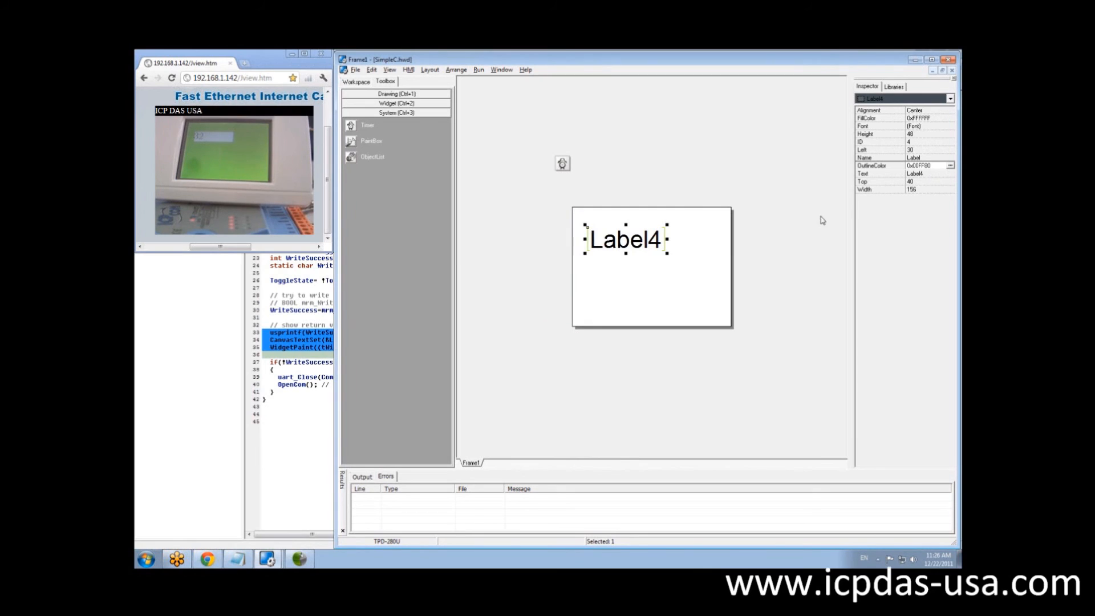
# Set Label4's fill color to the same lime green 0x00FF80, and build and run the SimpleC project again.
pyautogui.click(722, 250)
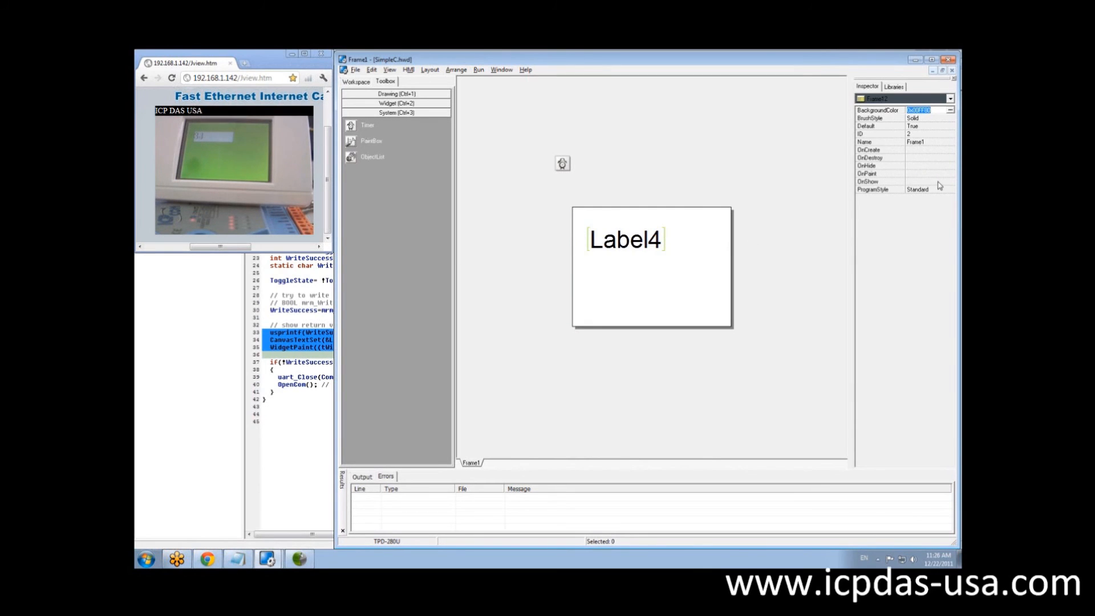
pyautogui.click(704, 264)
pyautogui.click(654, 241)
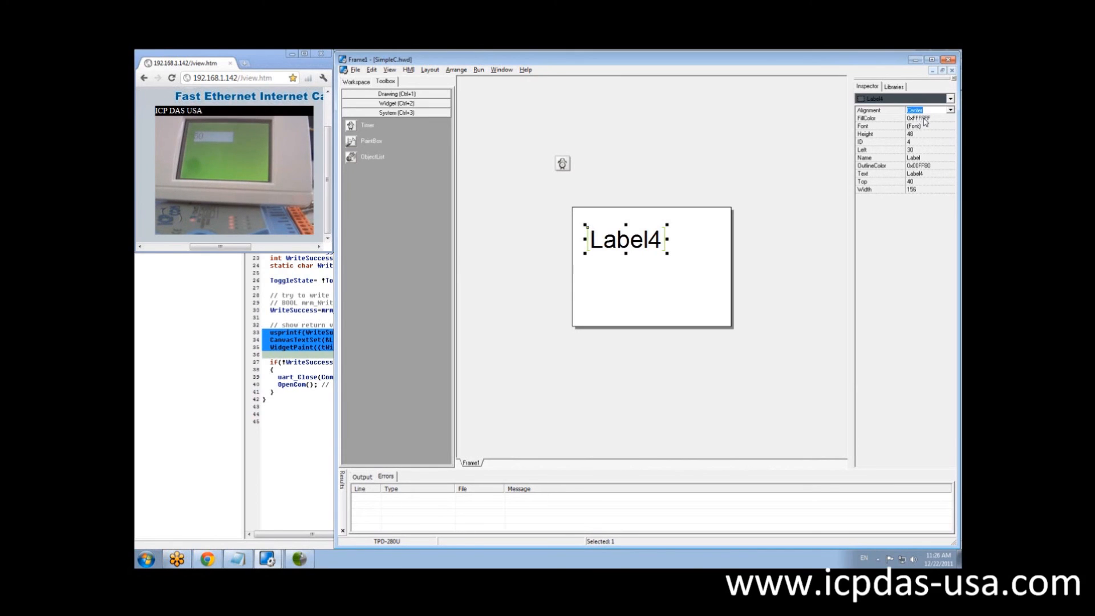
pyautogui.click(952, 118)
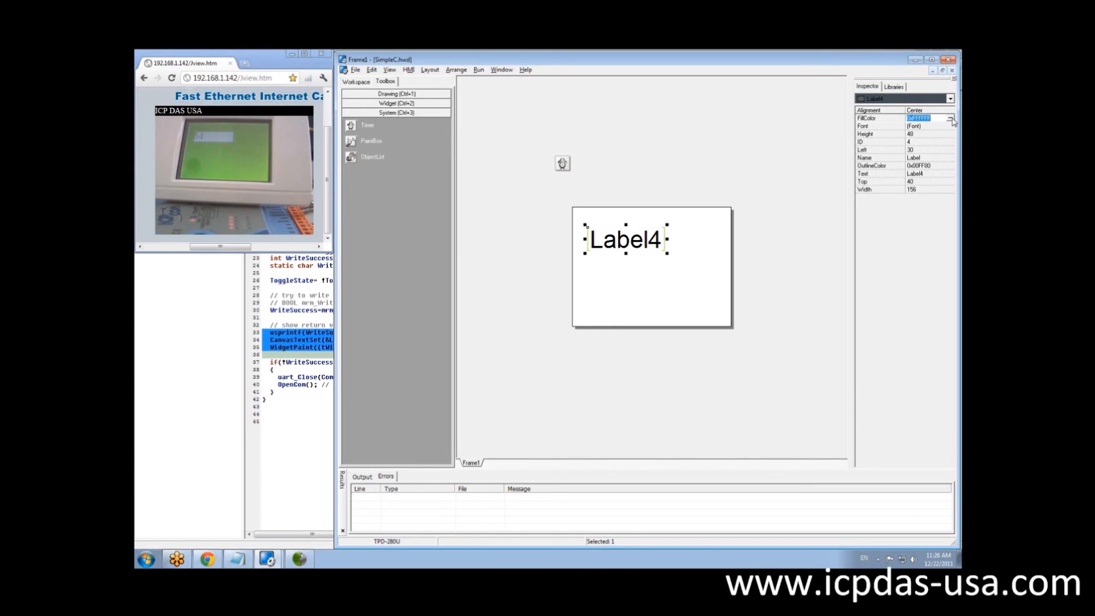
pyautogui.click(950, 118)
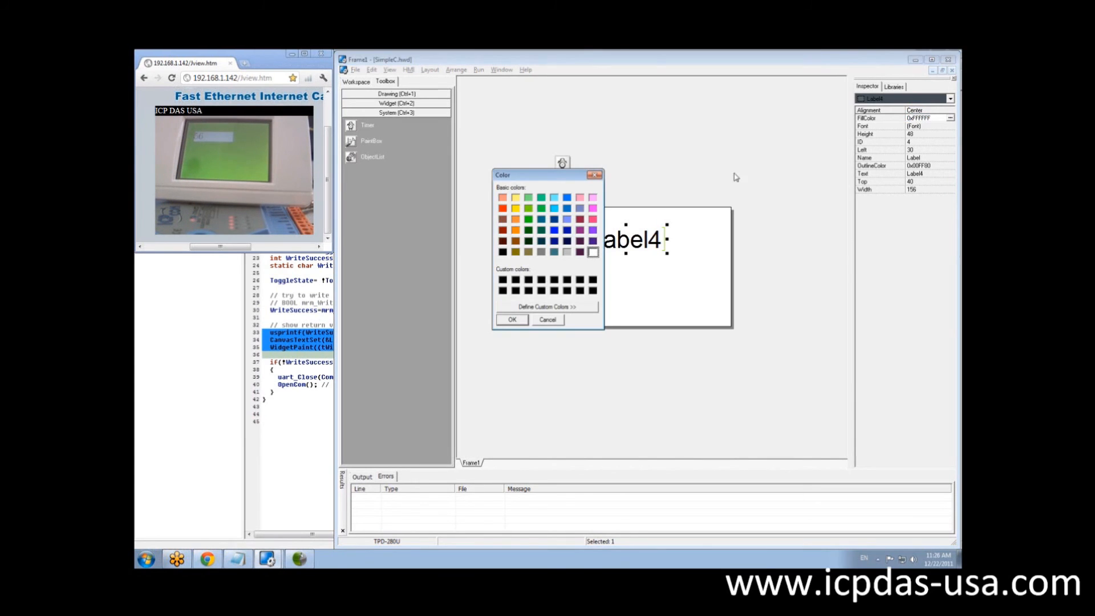
pyautogui.click(527, 210)
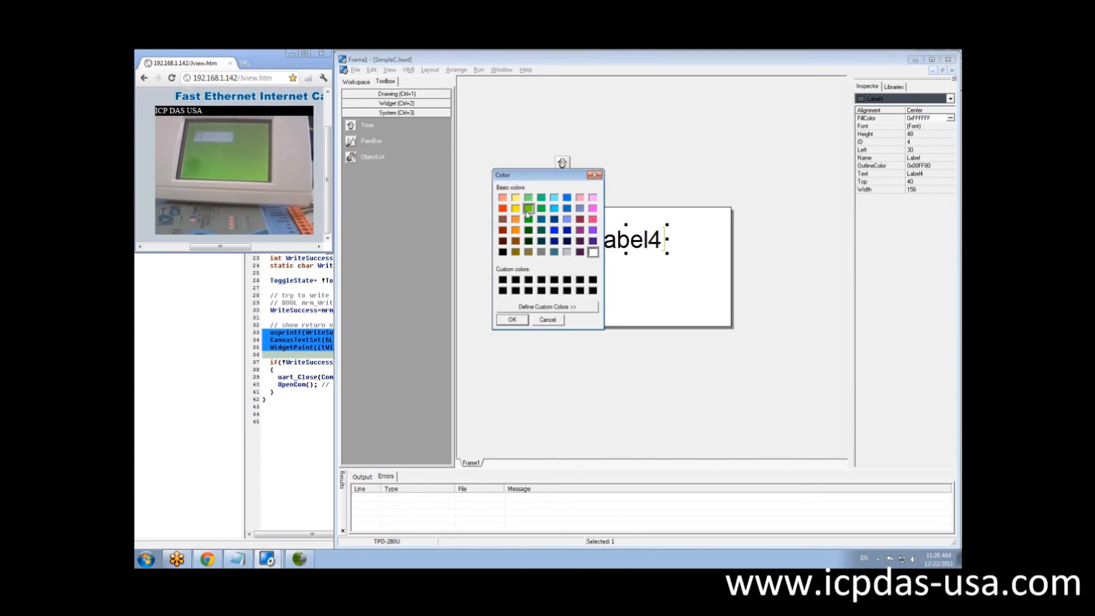
pyautogui.click(525, 321)
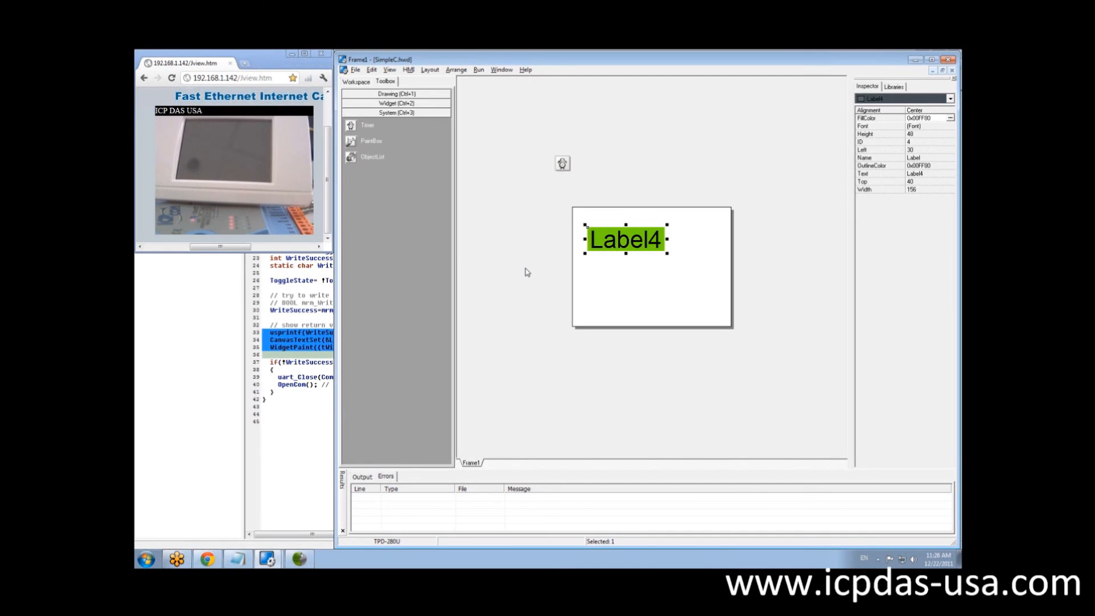
pyautogui.press('F5')
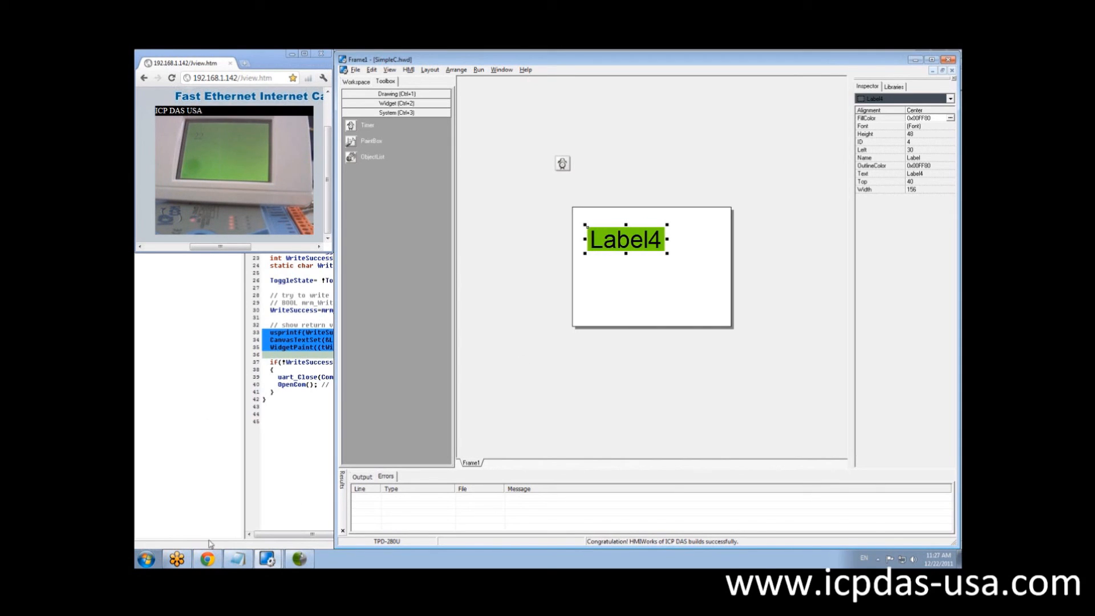
# Switch to the HMIWorks window with ModbusRTU_DO, close its code editor, and open the DemoAll project there.
pyautogui.click(267, 557)
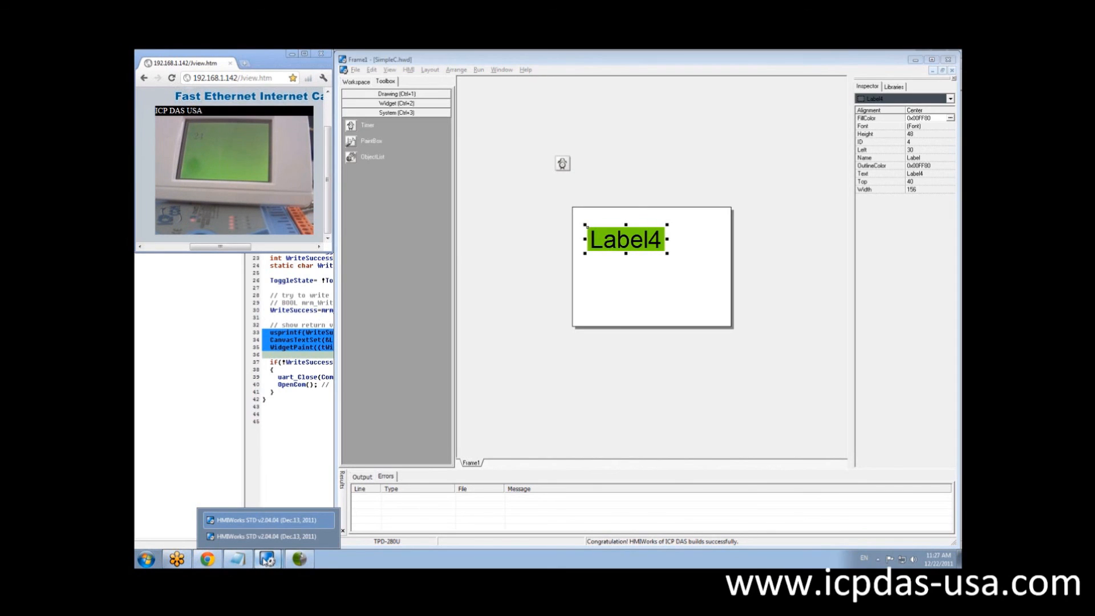
pyautogui.click(264, 536)
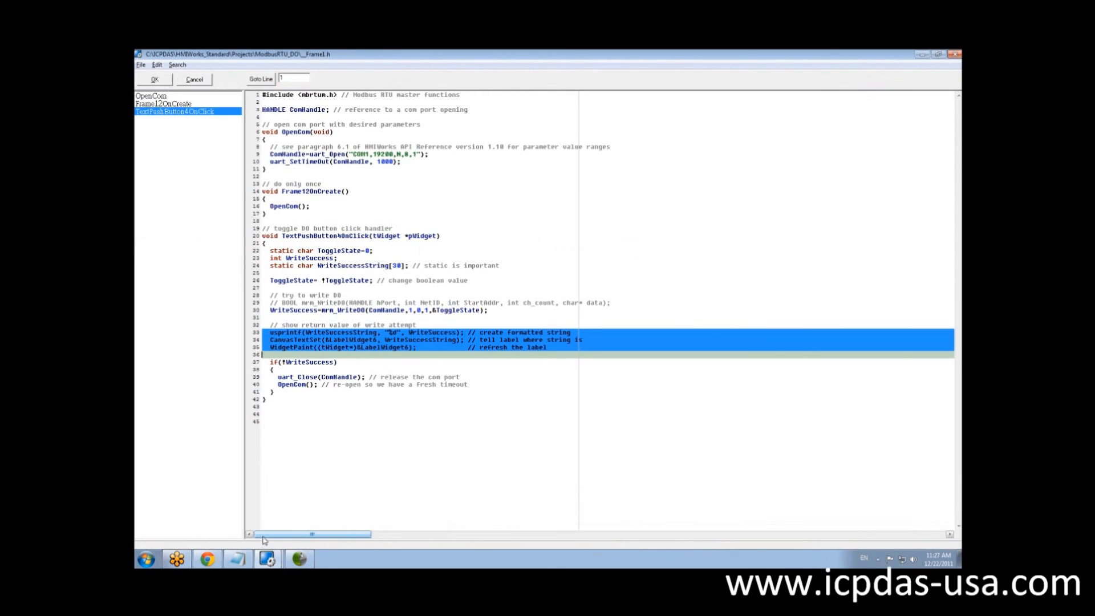
pyautogui.click(155, 79)
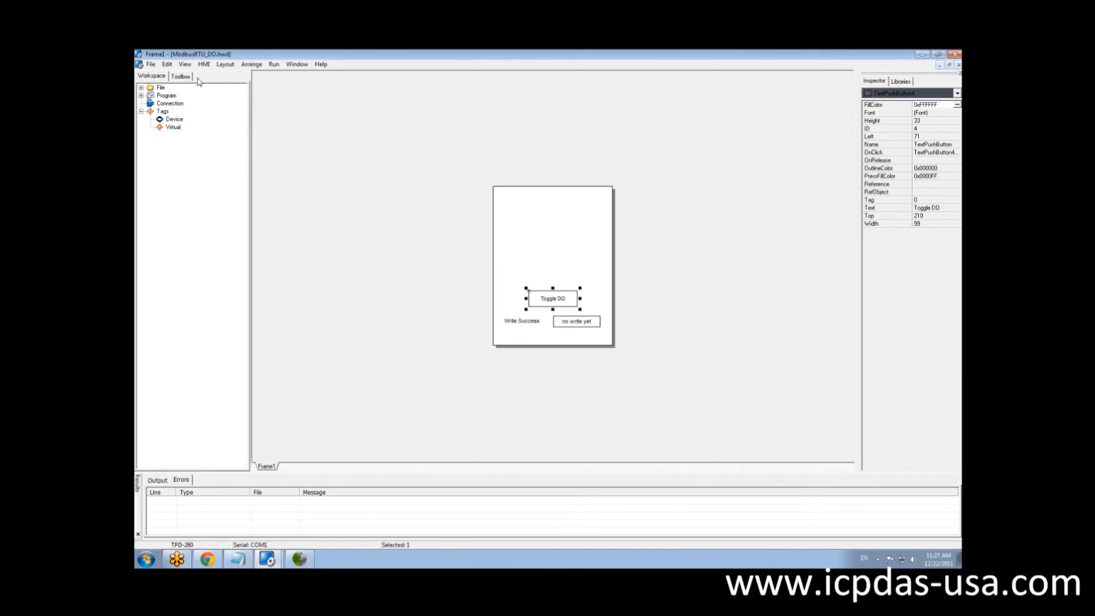
pyautogui.click(152, 65)
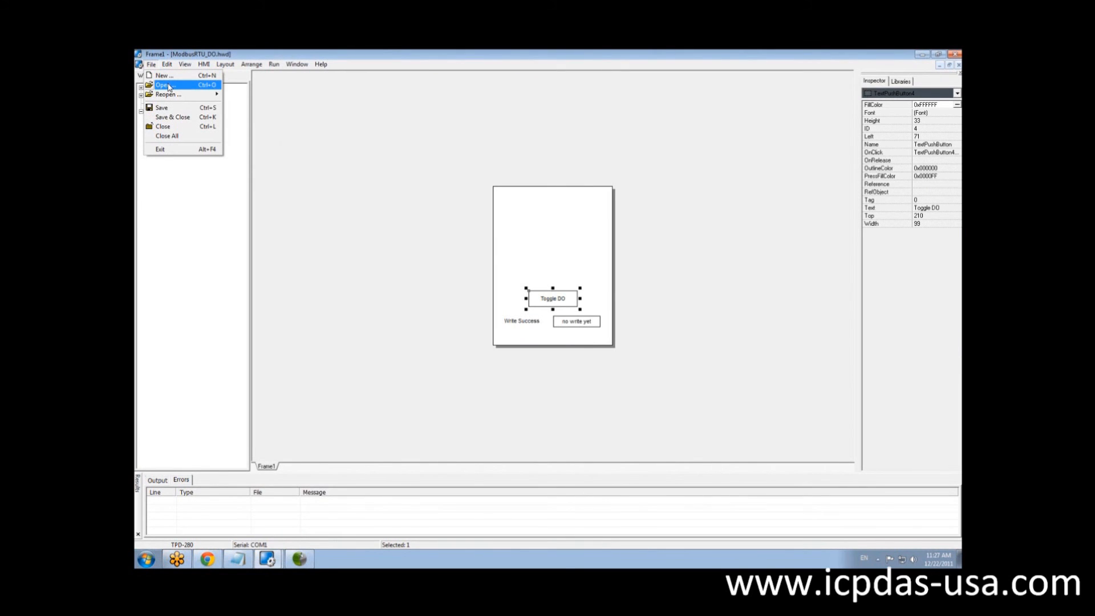
pyautogui.click(169, 87)
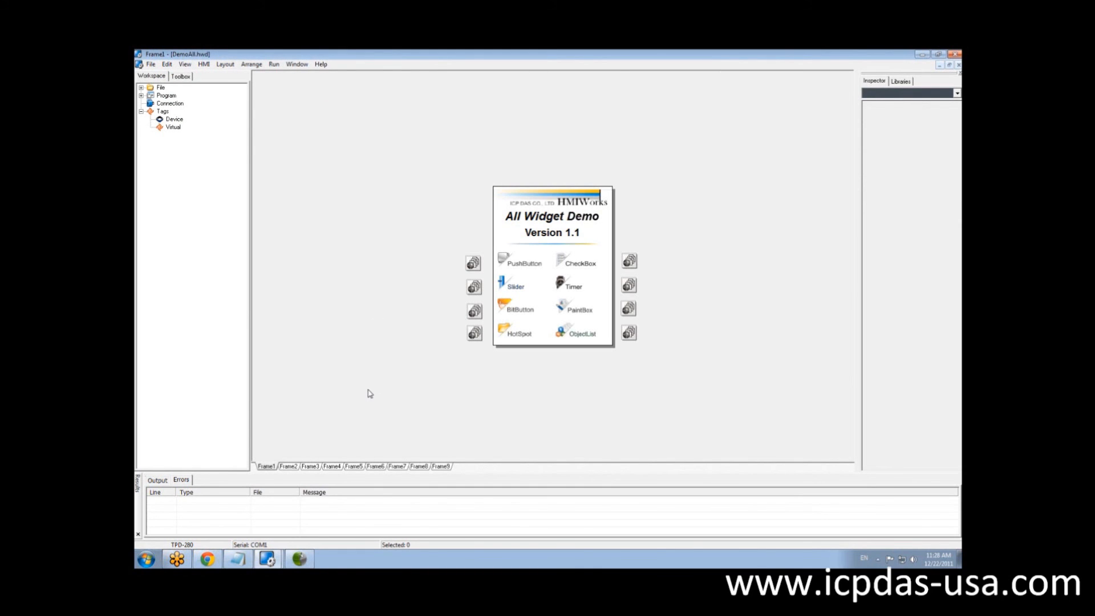
# Look through the DemoAll project's widget demo frames up to Frame9 and return to the Frame1 overview.
pyautogui.click(353, 467)
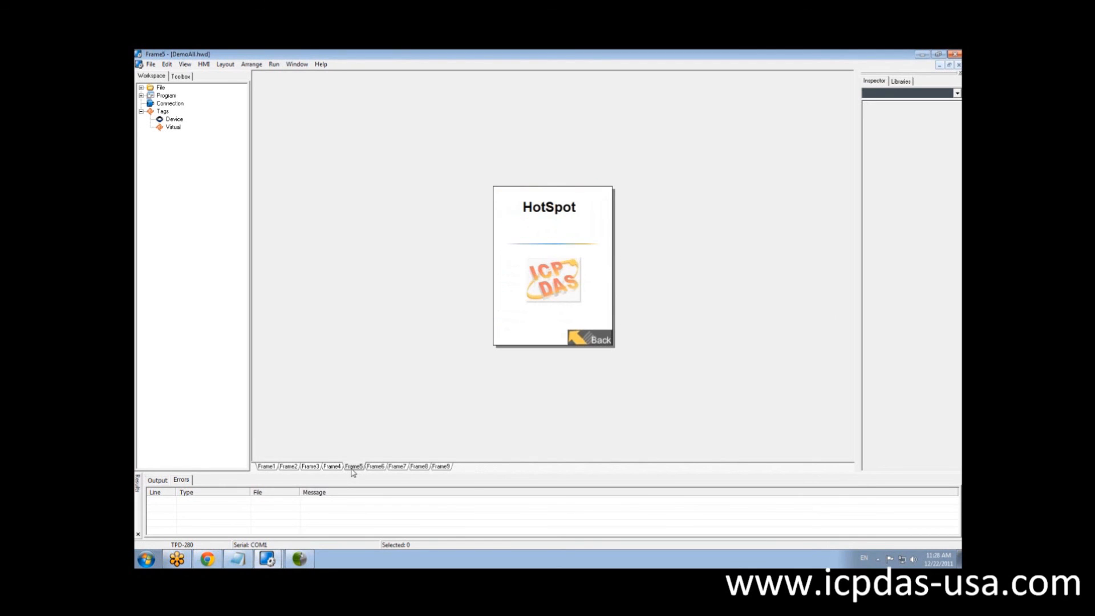
pyautogui.click(313, 467)
pyautogui.click(288, 466)
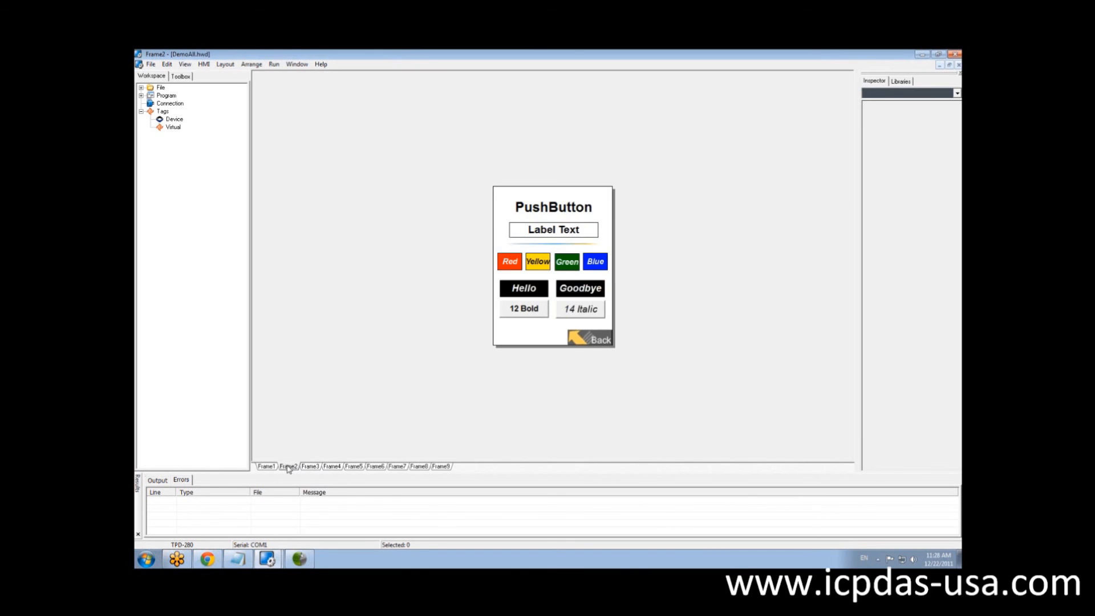
pyautogui.click(271, 467)
pyautogui.click(326, 468)
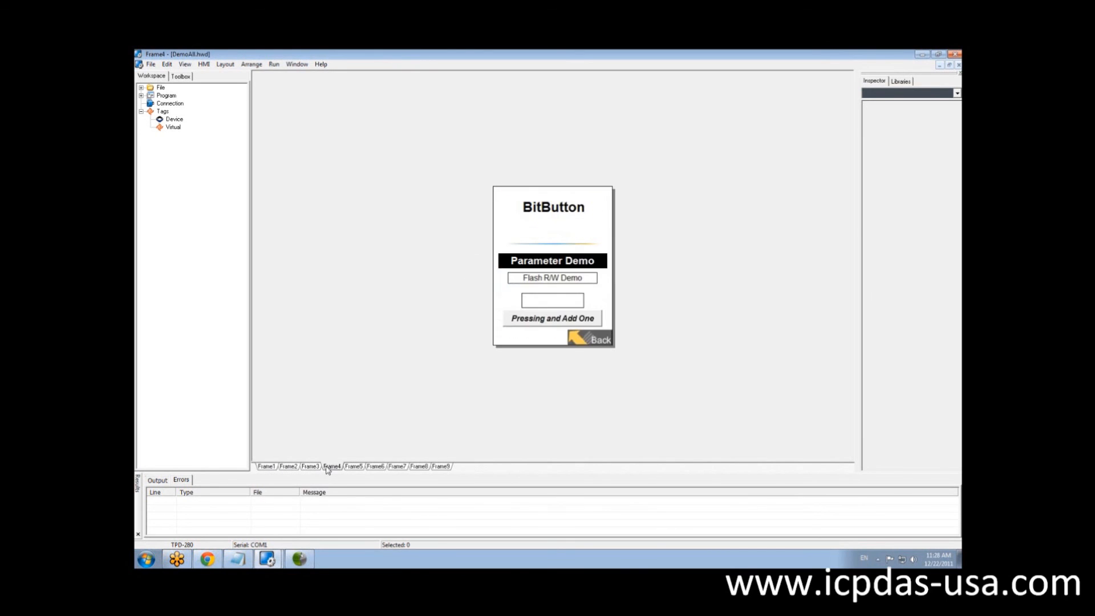
pyautogui.click(353, 468)
pyautogui.click(379, 469)
pyautogui.click(398, 470)
pyautogui.click(418, 468)
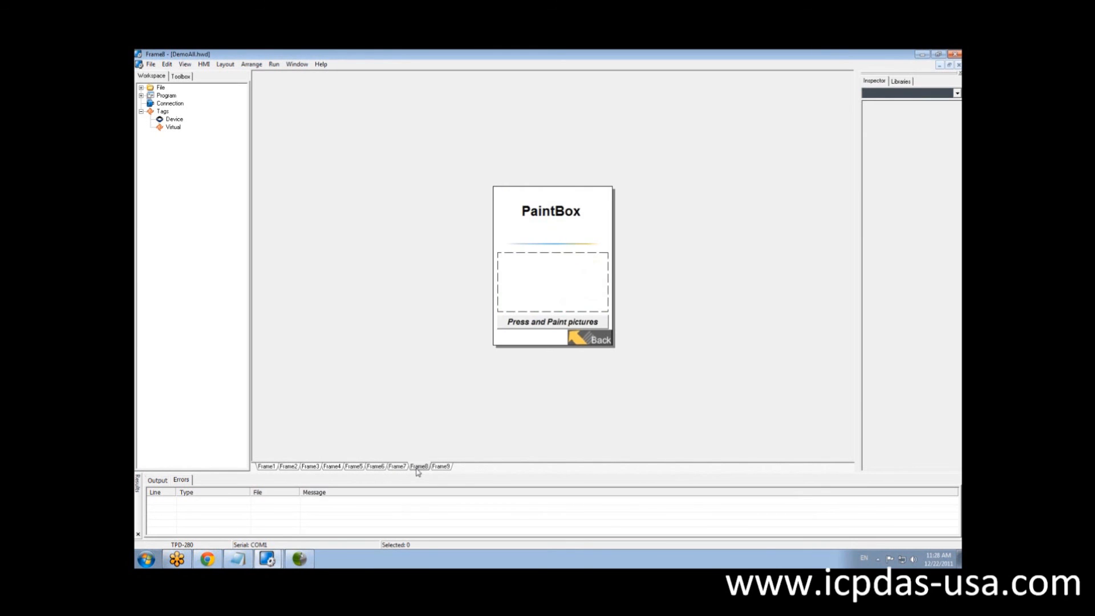
pyautogui.click(440, 468)
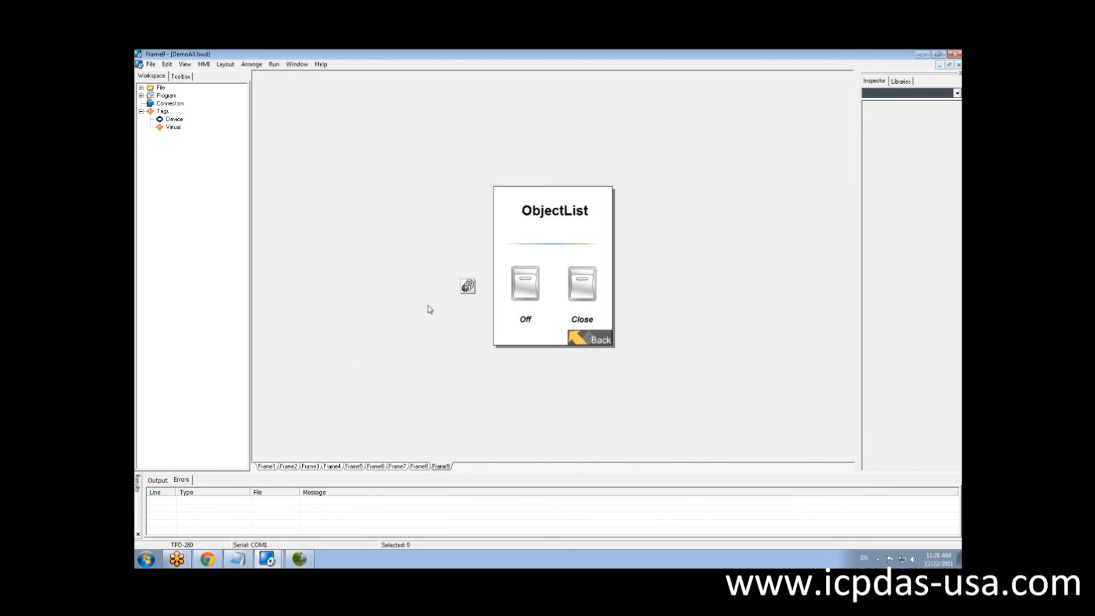
pyautogui.click(420, 468)
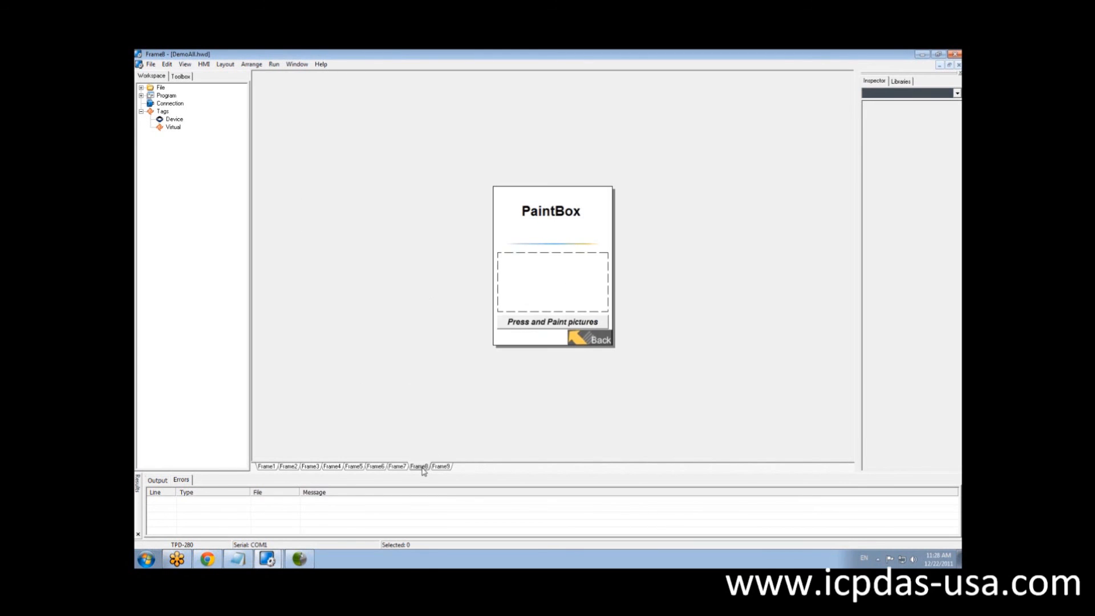
pyautogui.click(268, 467)
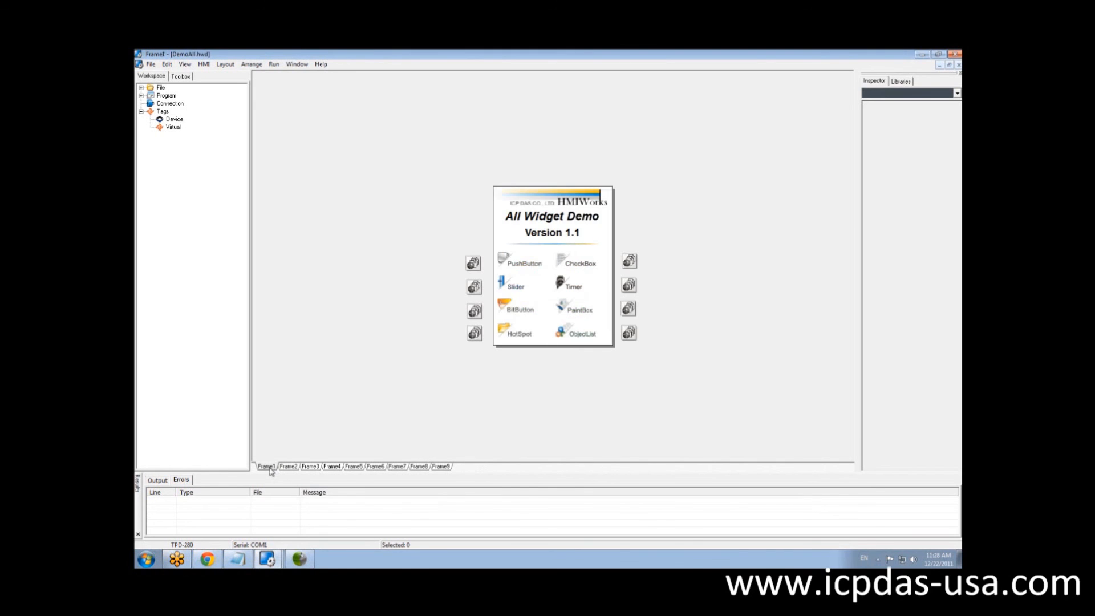
# Examine the CheckBox button's properties and its OnClick handler code on Frame1, and close the code editor.
pyautogui.click(565, 262)
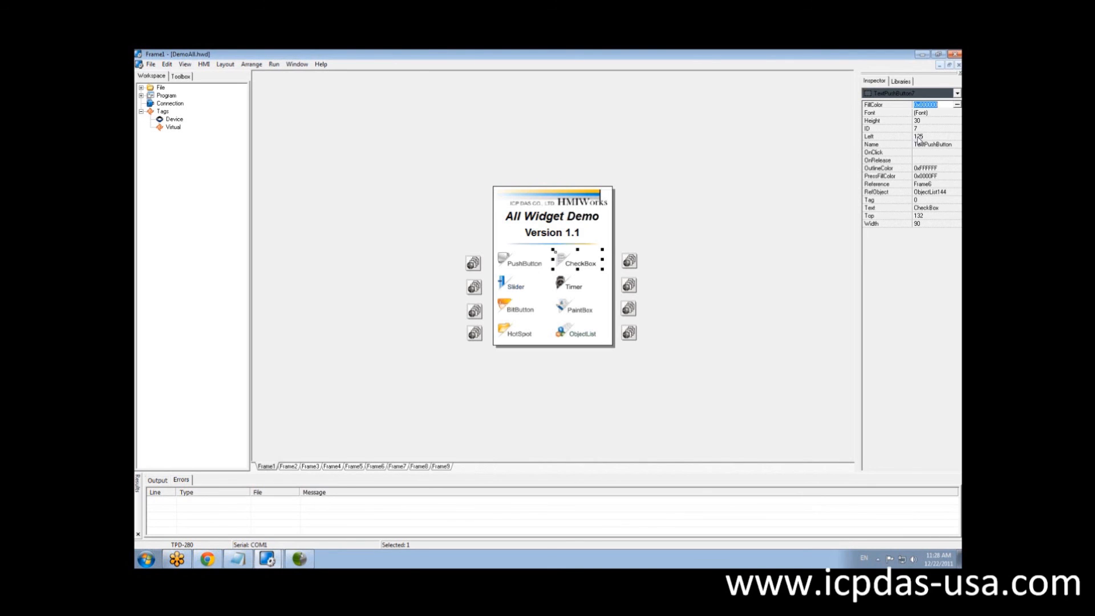
pyautogui.doubleClick(582, 264)
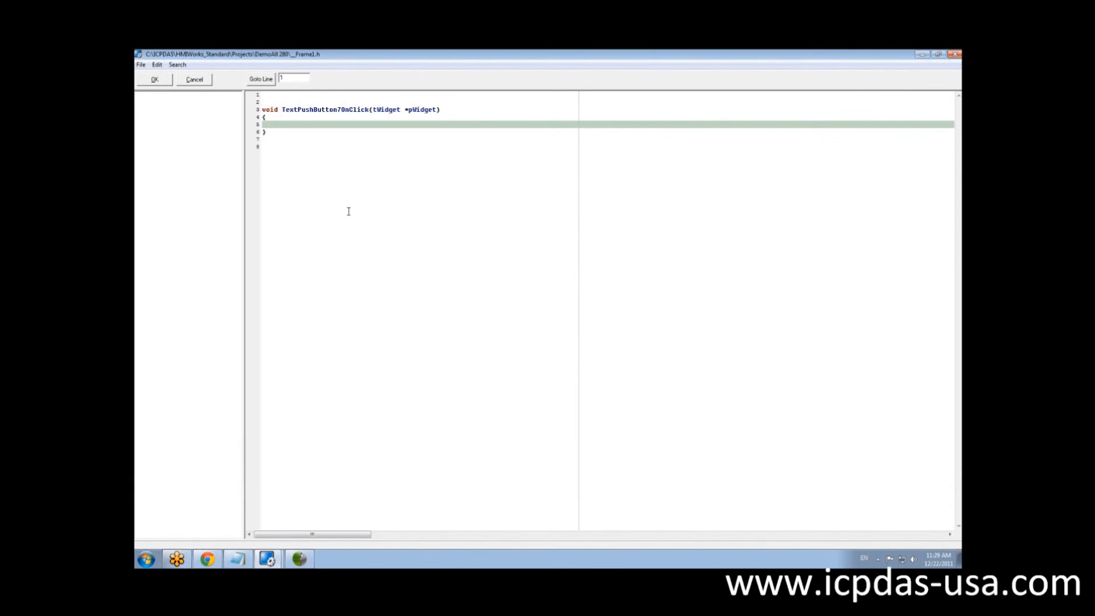
pyautogui.click(180, 81)
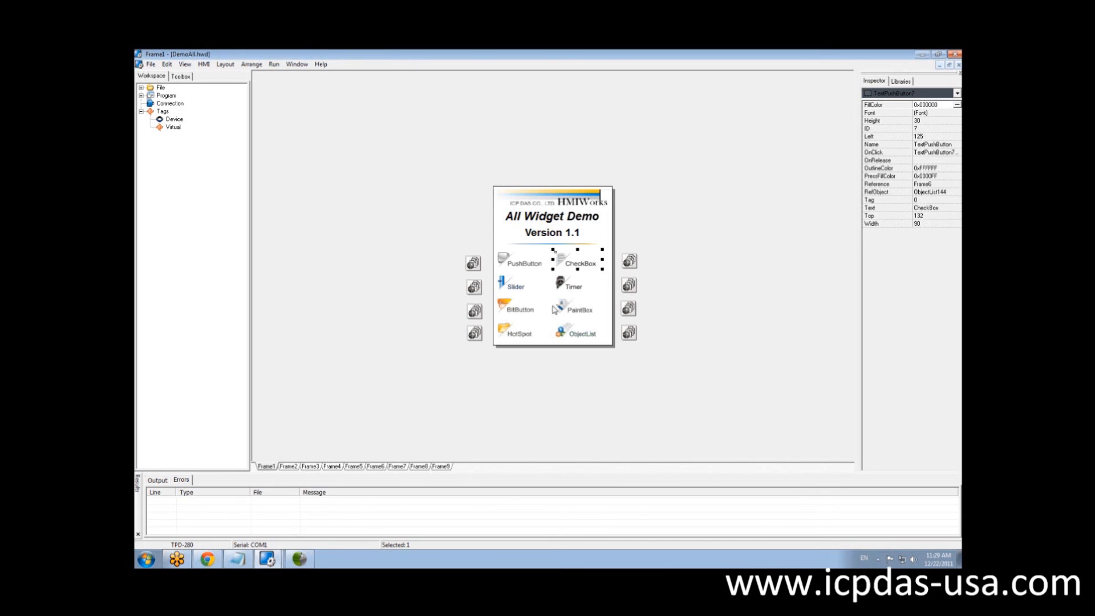
# Examine the HotSpot button's properties and preview the images in its linked ObjectList on Frame1, and close the ObjectList dialog.
pyautogui.click(514, 336)
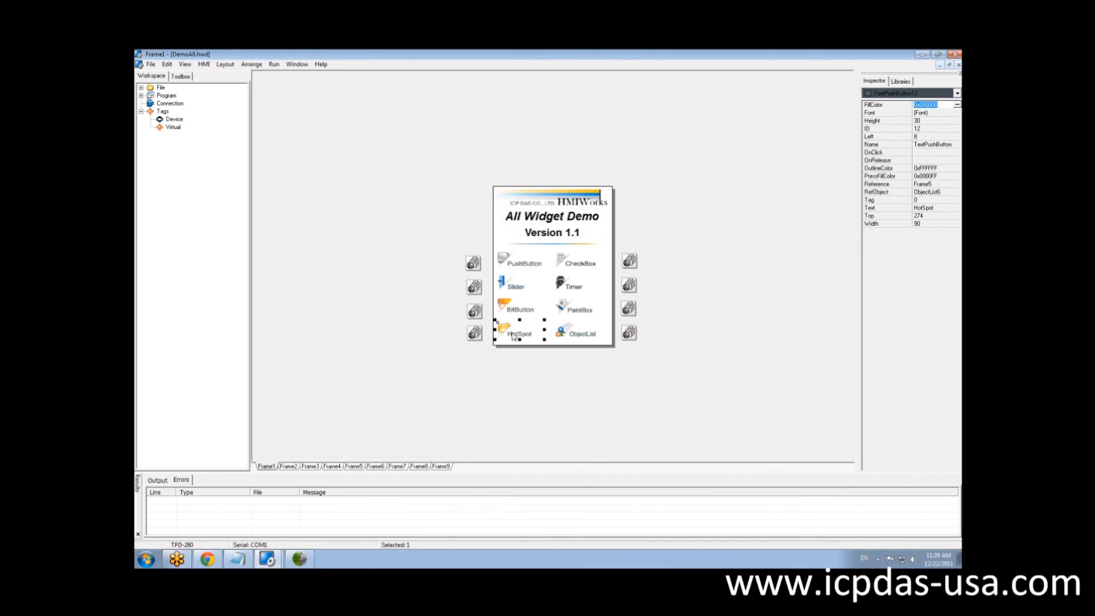
pyautogui.doubleClick(477, 335)
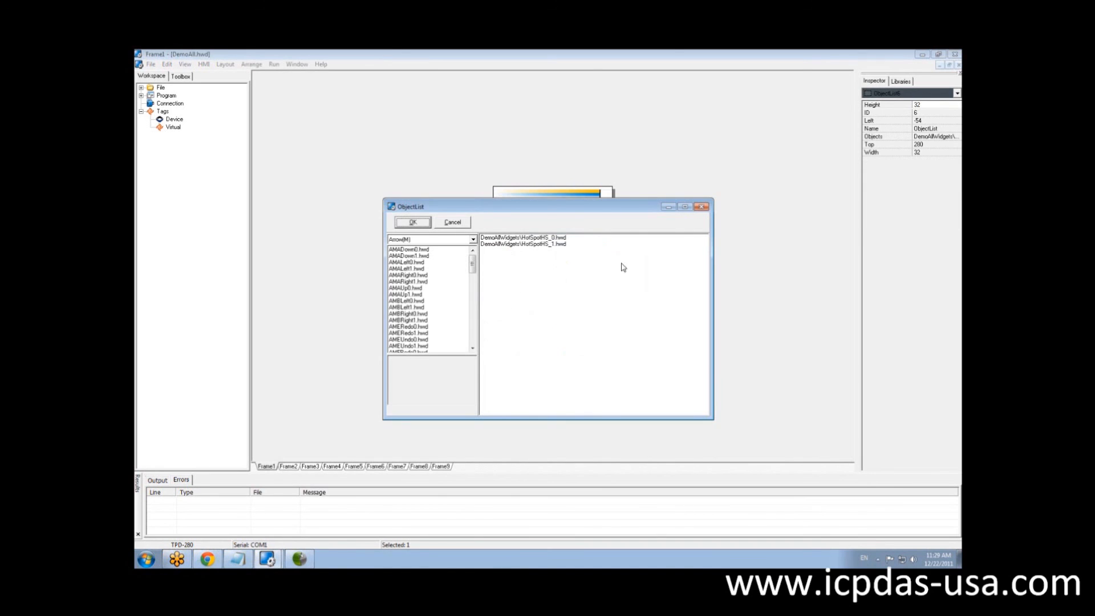
pyautogui.click(561, 244)
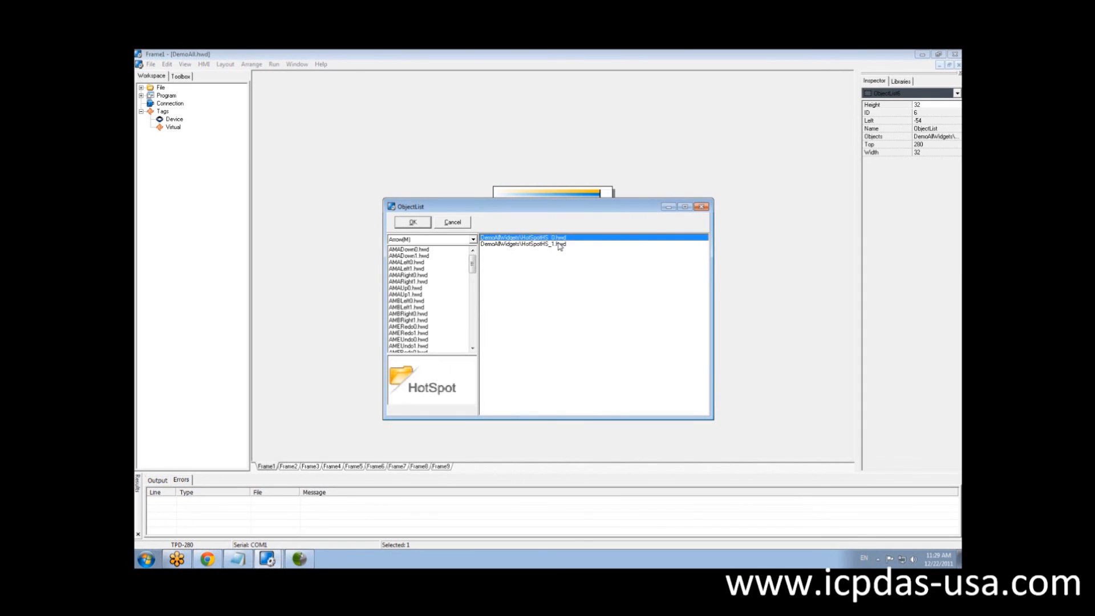
pyautogui.click(701, 208)
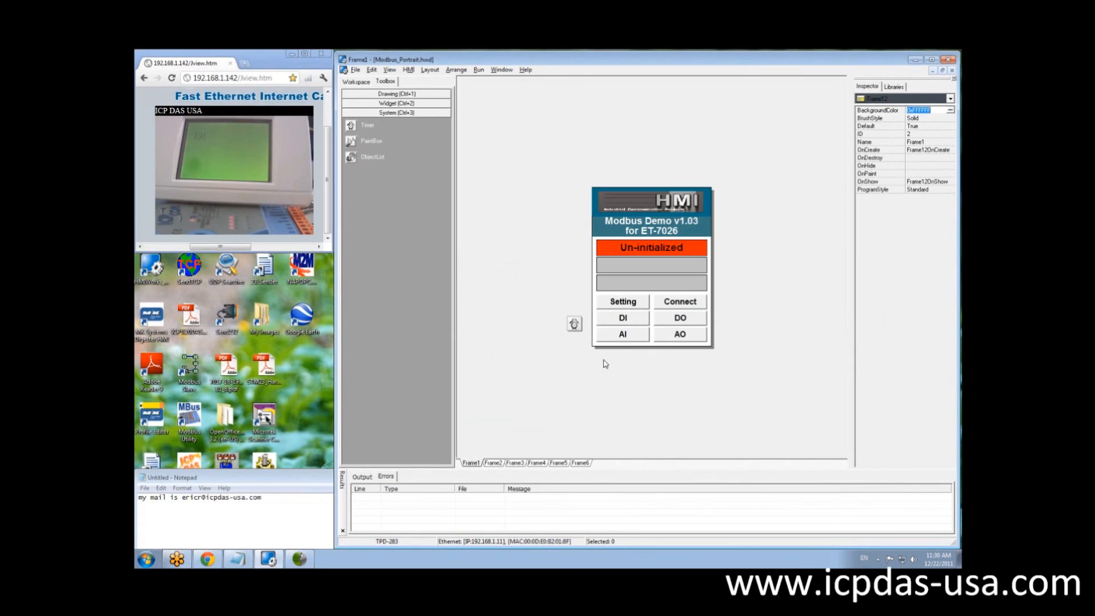
# In the Modbus_Portrait project, open Frame6 and copy all the NET ID, IP and keypad widgets below the Setting title.
pyautogui.click(584, 463)
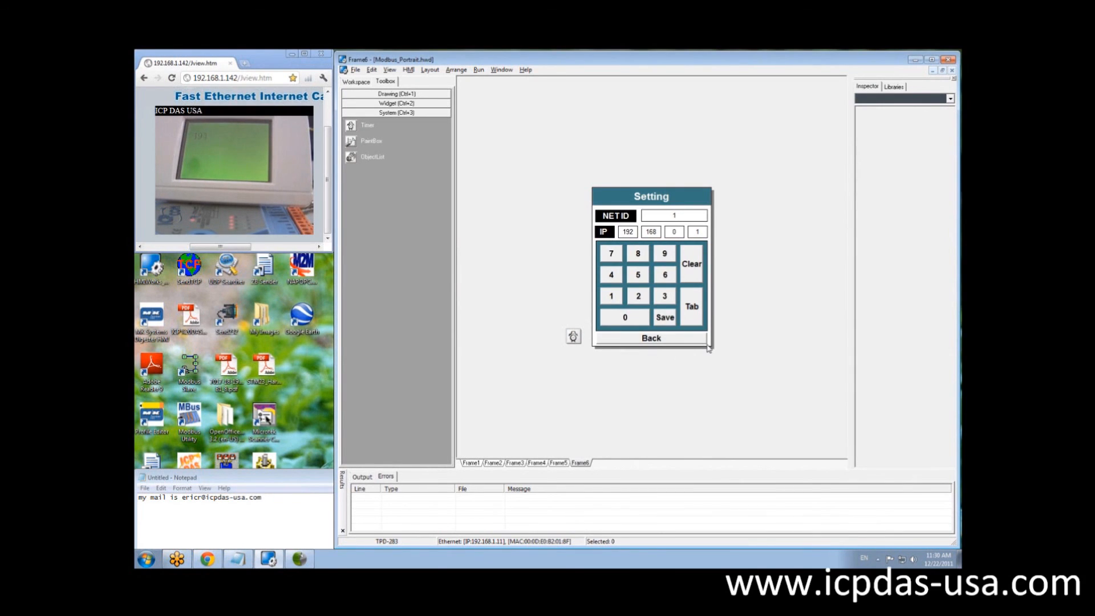
pyautogui.moveTo(709, 348); pyautogui.dragTo(595, 210)
# Launch another instance of HMIWorks Standard Edition from the installed ICPDAS programs.
pyautogui.click(146, 560)
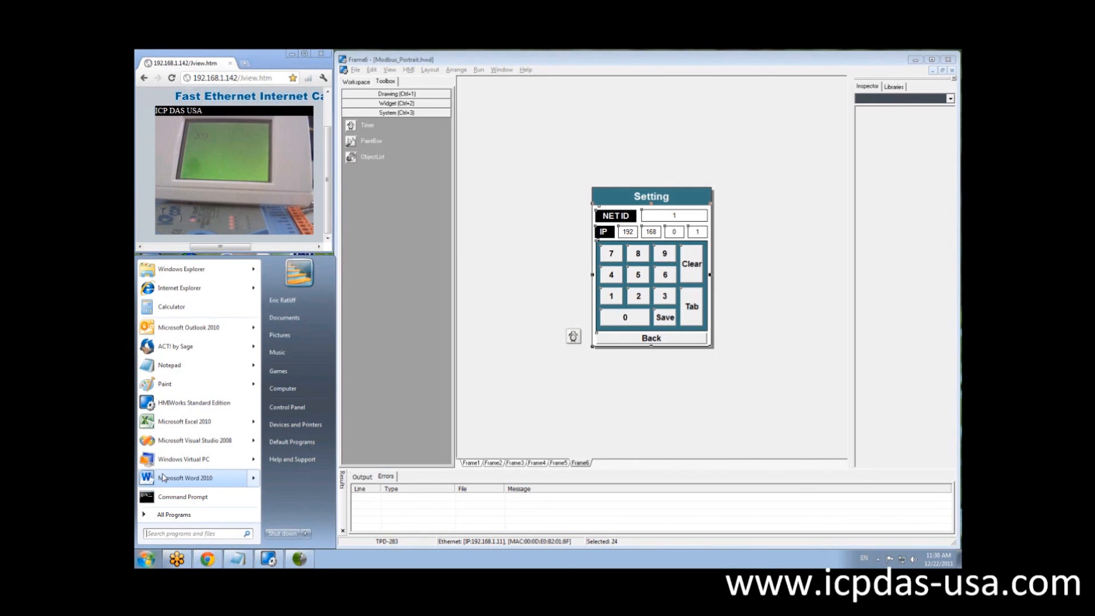
pyautogui.moveTo(164, 485)
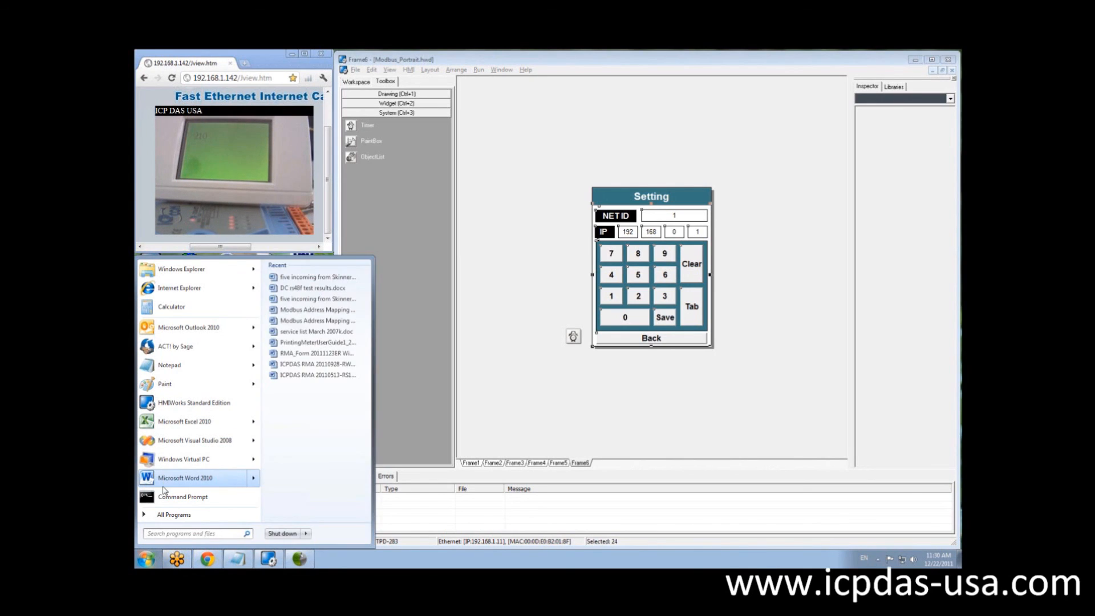
pyautogui.click(171, 514)
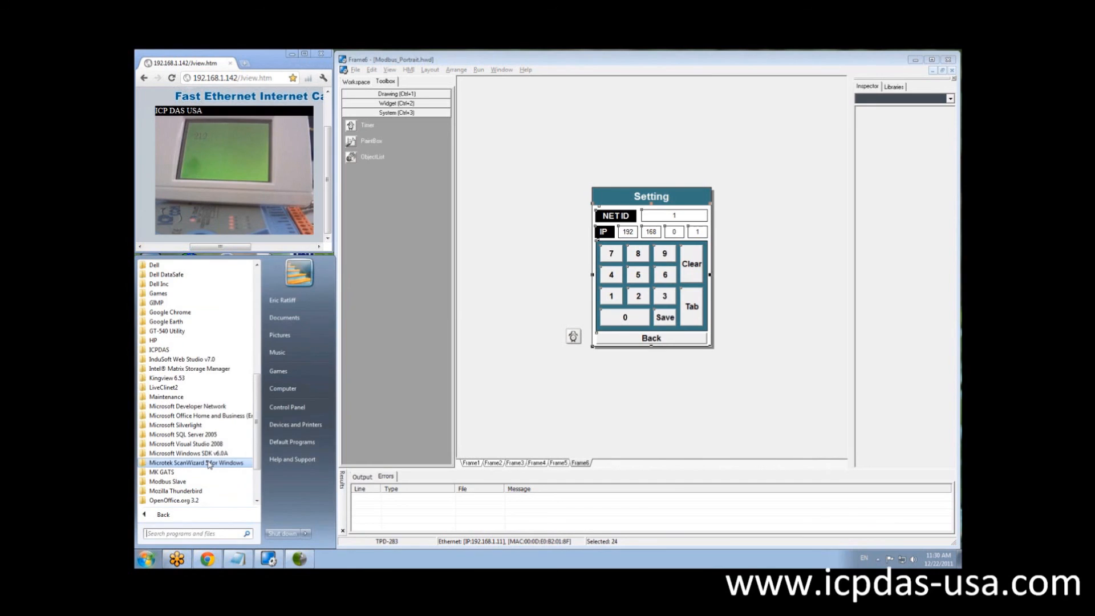
pyautogui.click(160, 350)
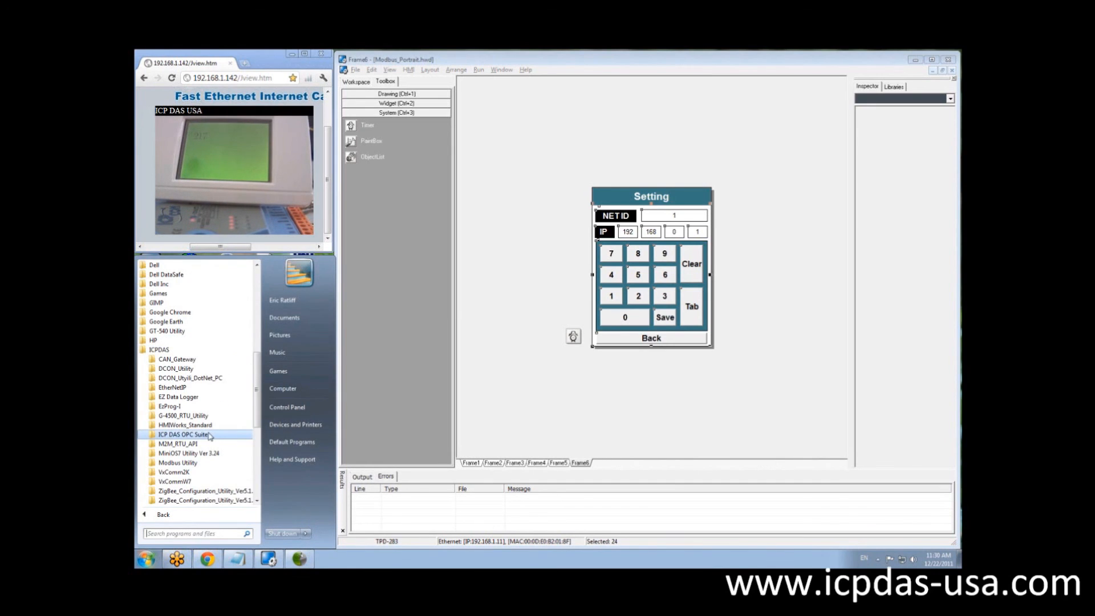
pyautogui.click(188, 425)
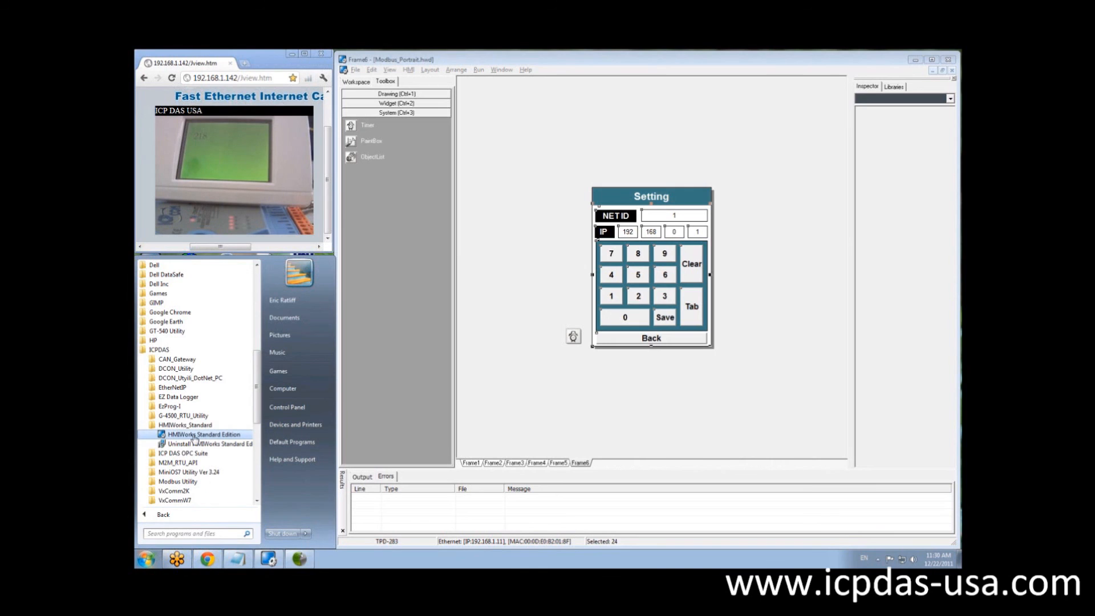
pyautogui.click(193, 434)
pyautogui.click(579, 316)
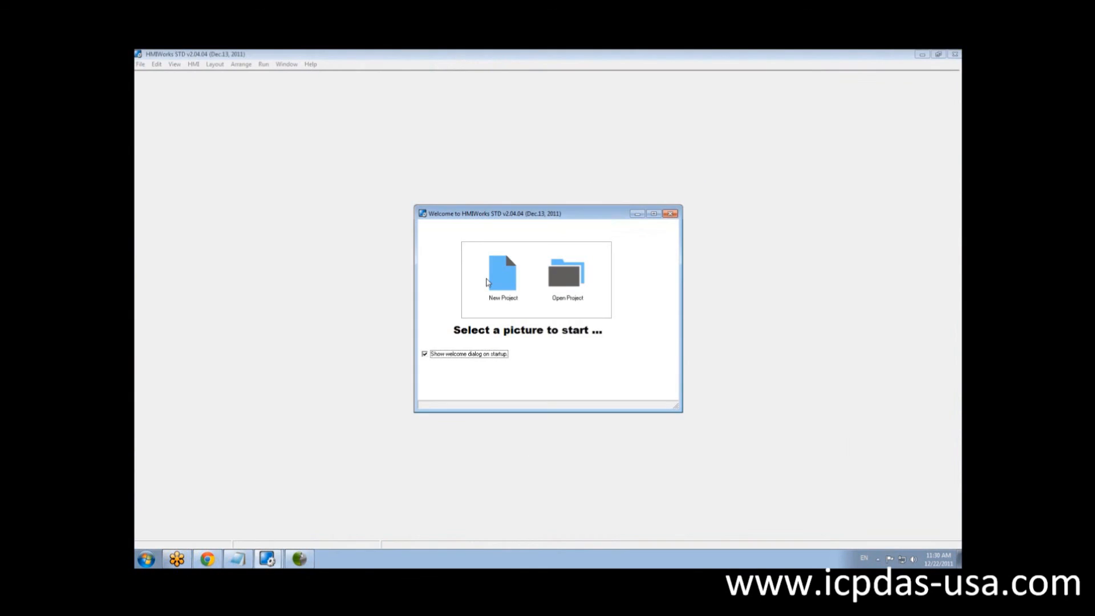
# Create a new TPD-280U project named keyboard_target with portrait orientation and Standard C programming.
pyautogui.click(491, 278)
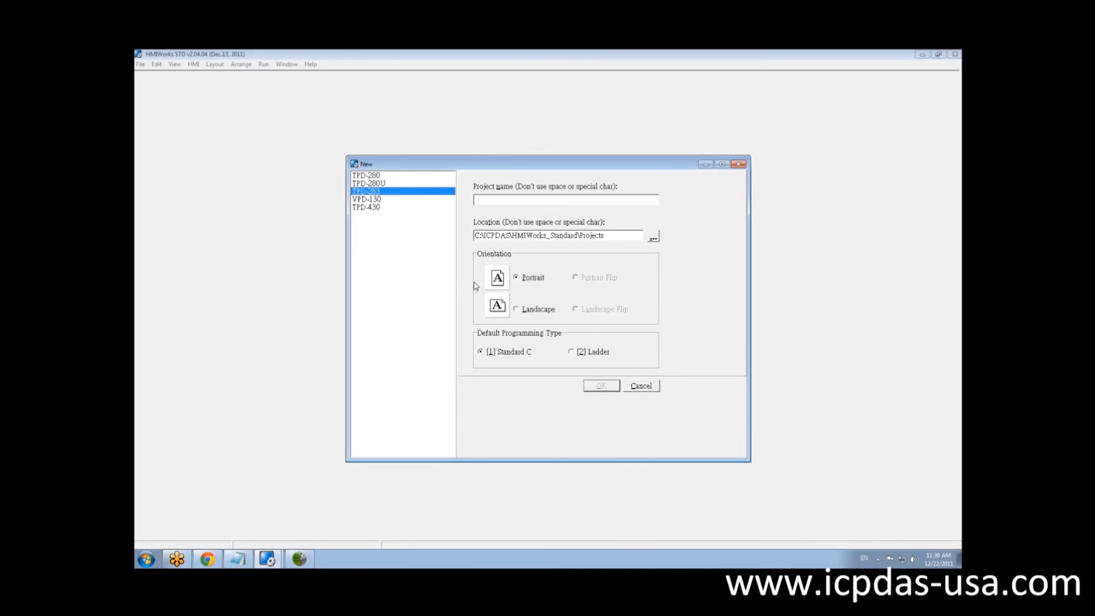
pyautogui.click(386, 185)
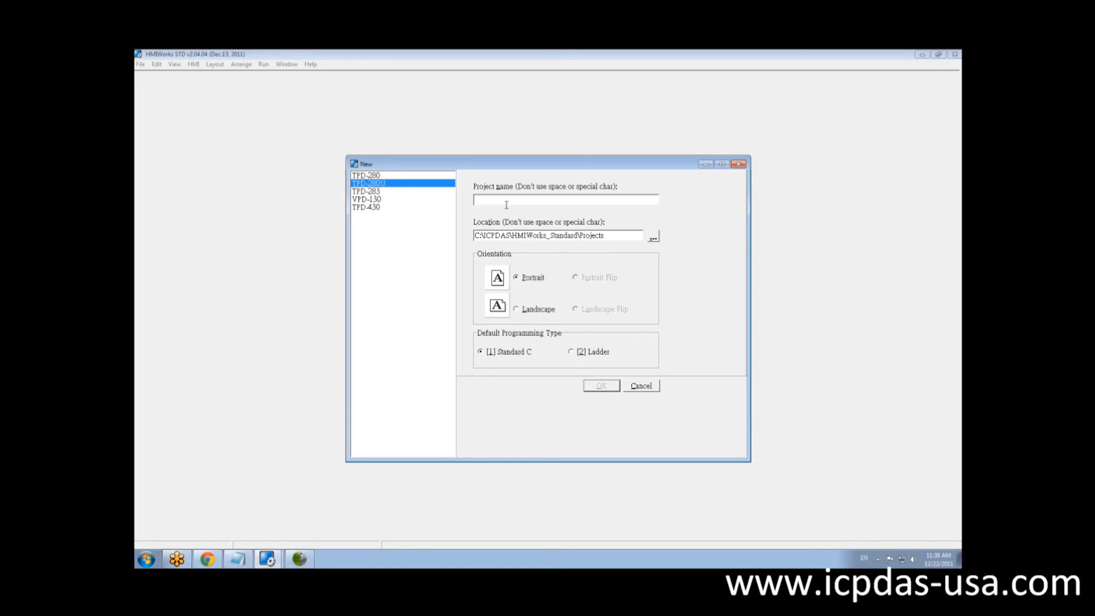
pyautogui.write('keyboard_target')
pyautogui.click(601, 390)
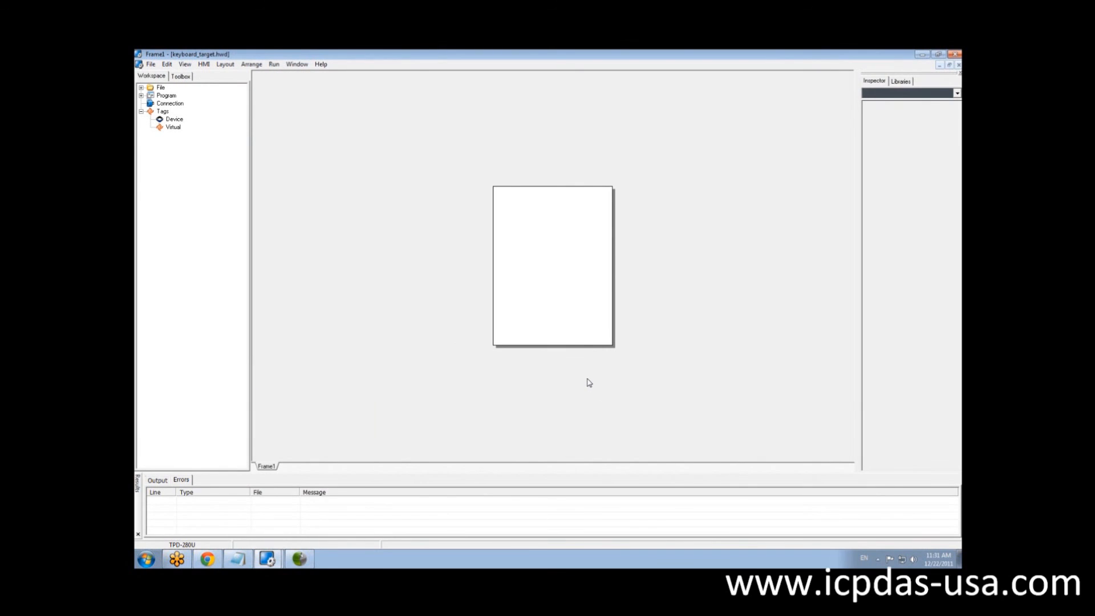
# Paste the copied keypad widgets onto Frame1 of keyboard_target and clear the selection.
pyautogui.hotkey('ctrl', 'v')
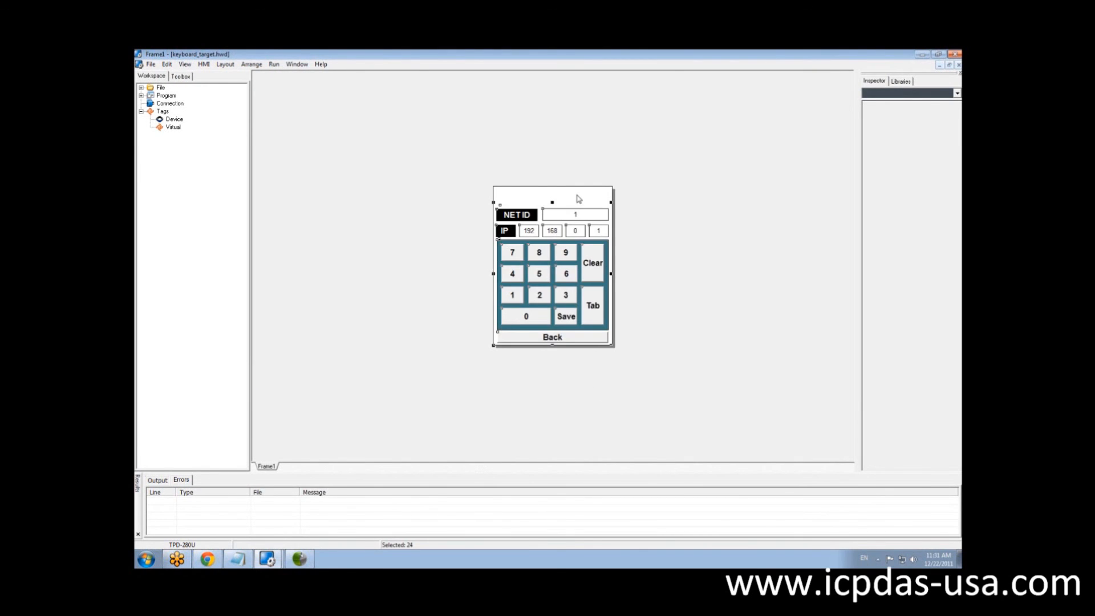
pyautogui.click(579, 198)
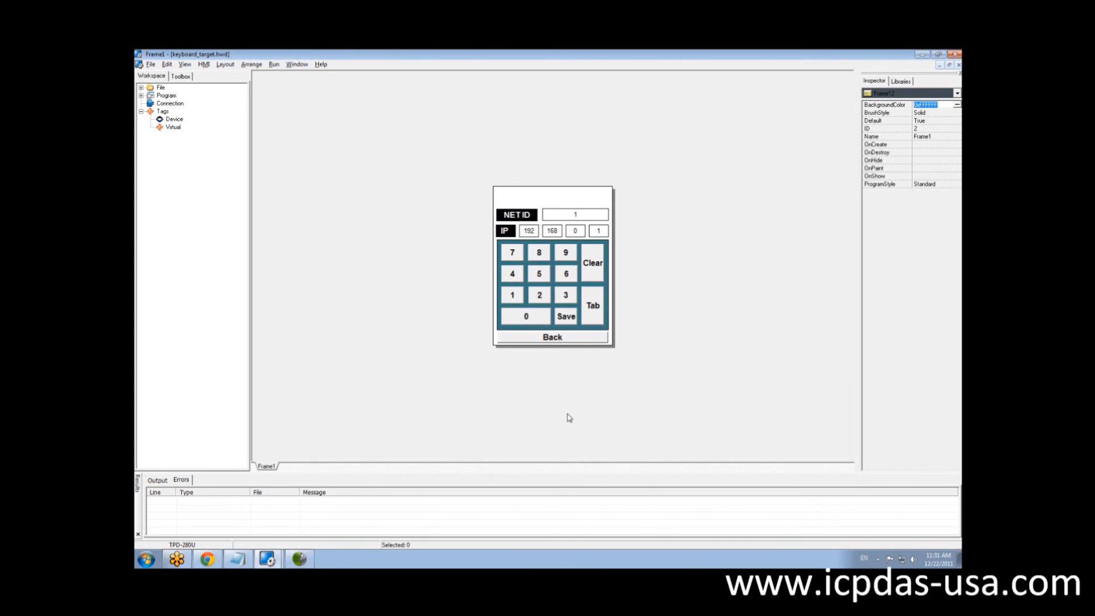
# Switch back to the Modbus_Portrait project and look through the OnClick handler code of the 9 button on Frame6.
pyautogui.hotkey('alt', 'Tab')
pyautogui.click(592, 401)
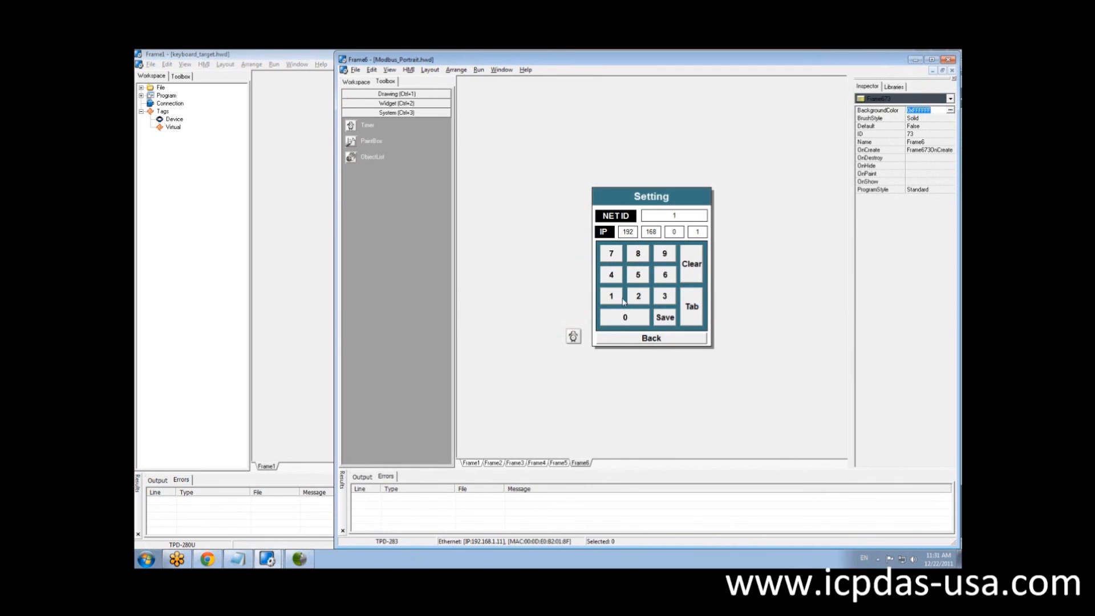
pyautogui.doubleClick(664, 257)
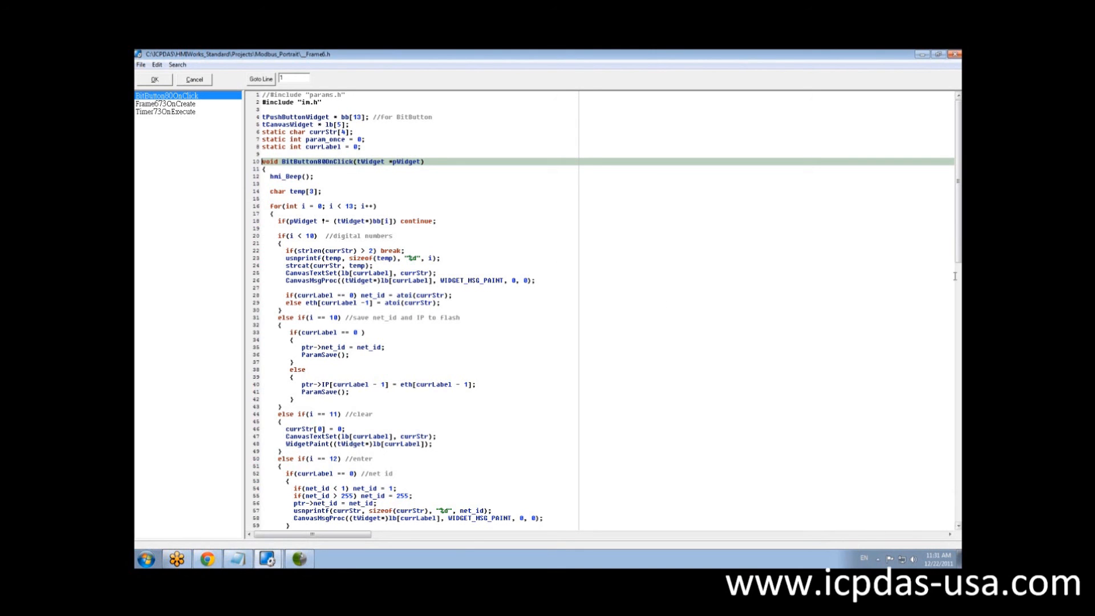
pyautogui.moveTo(957, 257)
pyautogui.mouseDown()
pyautogui.moveTo(956, 432)
pyautogui.moveTo(952, 246)
pyautogui.mouseUp()
# In keyboard_target, check the OnClick assignments of the 7, 8 and 9 buttons, open the 7 button's handler code, and cancel the code editor.
pyautogui.hotkey('alt', 'Tab')
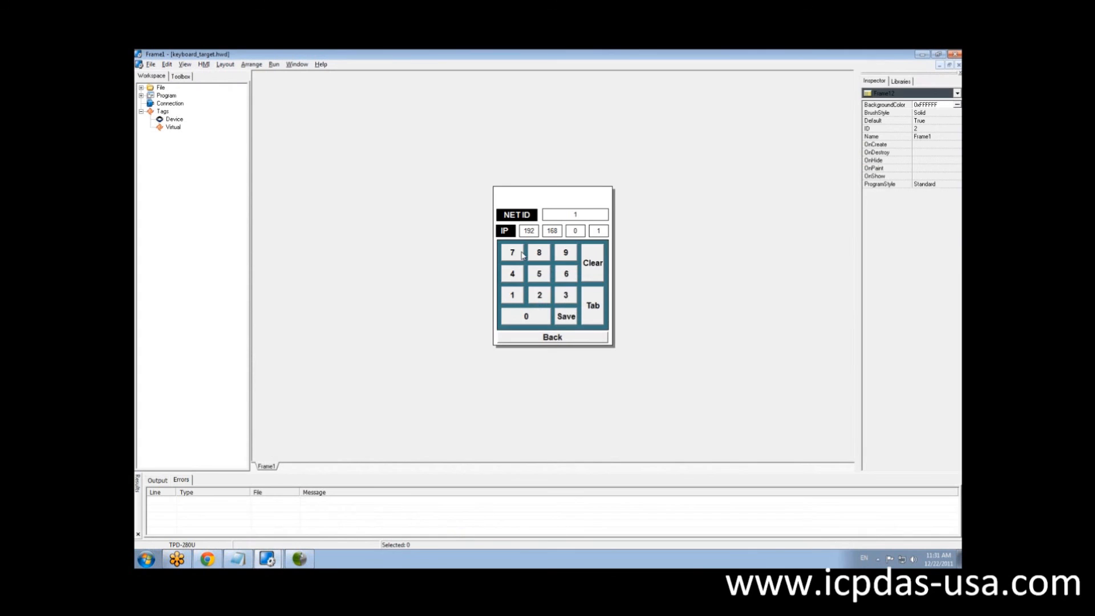
pyautogui.click(521, 254)
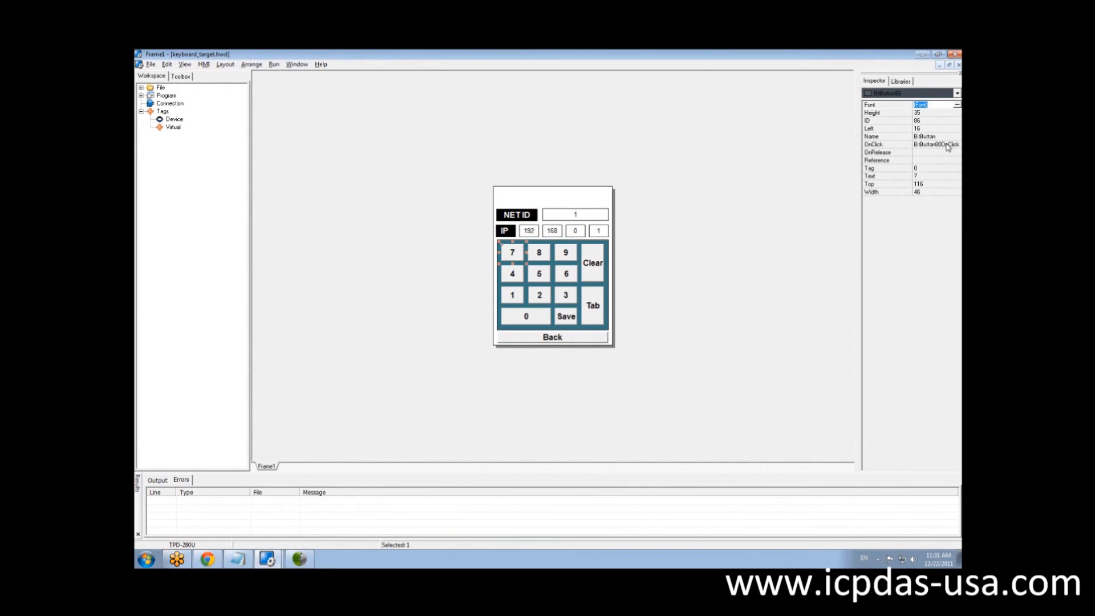
pyautogui.click(935, 145)
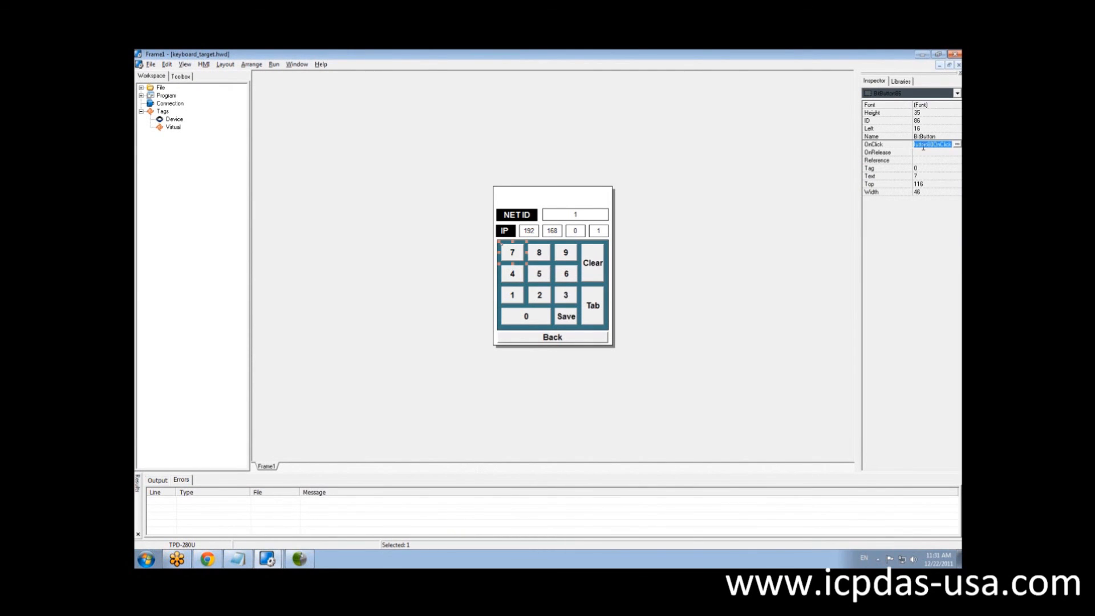
pyautogui.click(541, 257)
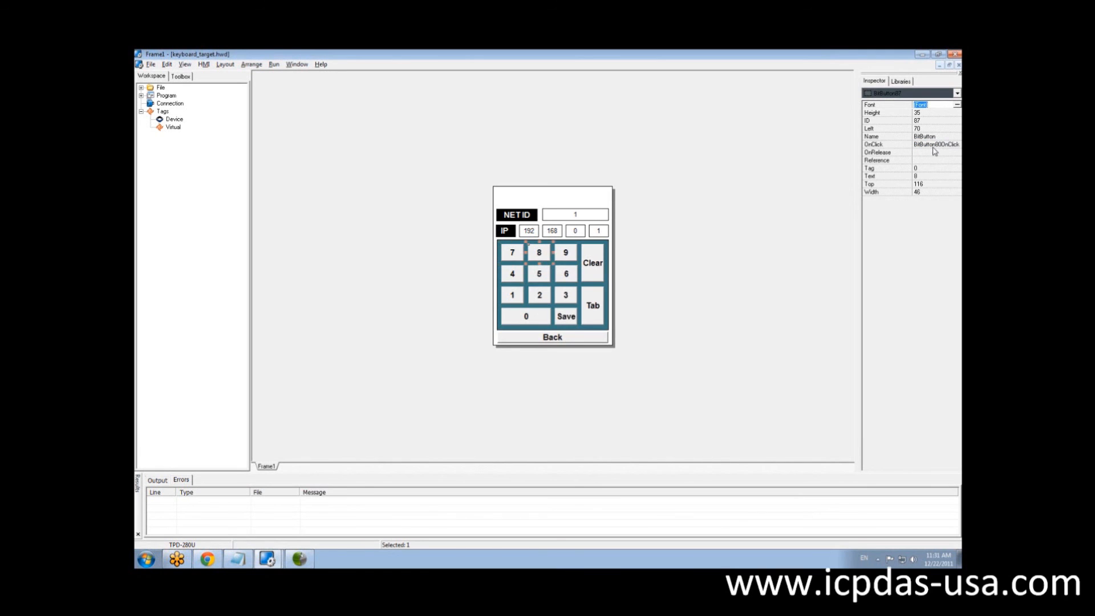
pyautogui.click(568, 255)
pyautogui.click(511, 251)
pyautogui.doubleClick(511, 251)
pyautogui.click(195, 81)
# Examine the pWidget parameter of BitButton80OnClick in Modbus_Portrait's Frame6 code, and close the code editor without saving.
pyautogui.hotkey('alt', 'Tab')
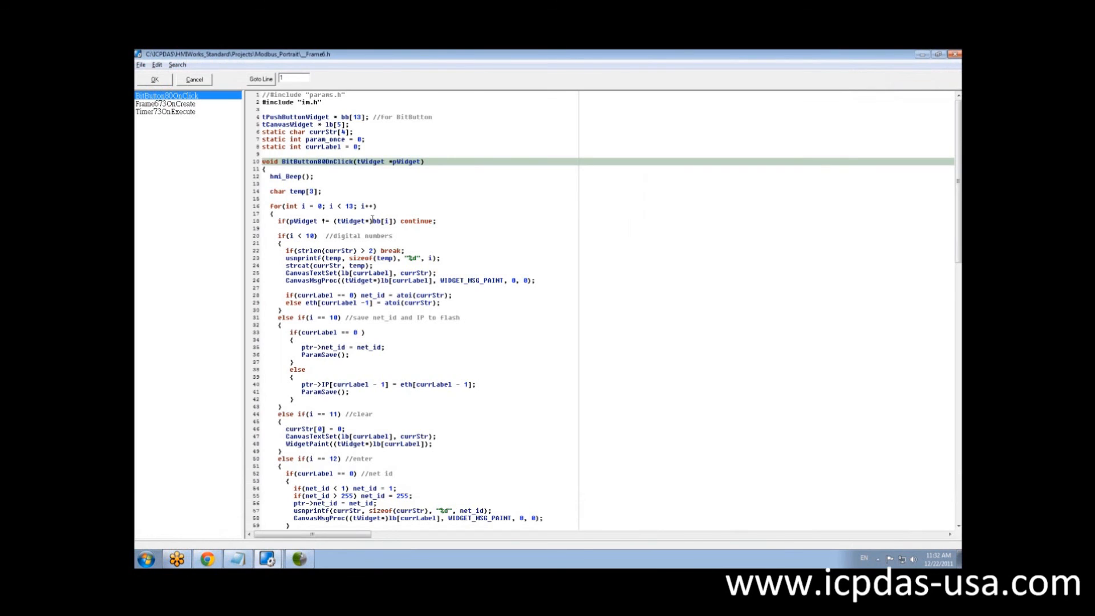
pyautogui.doubleClick(403, 162)
pyautogui.hotkey('alt', 'Tab')
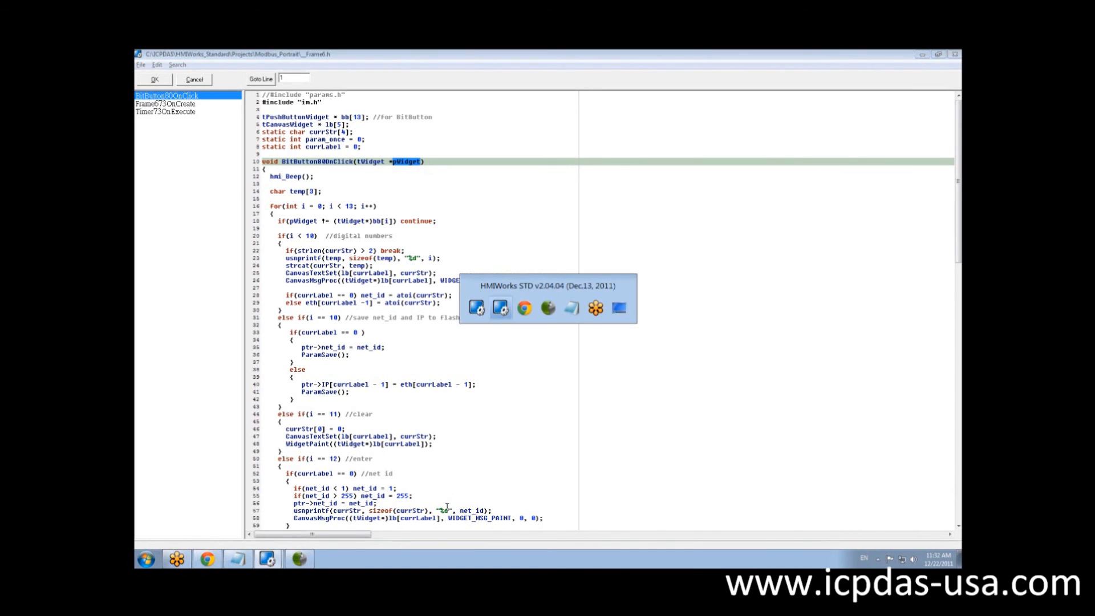
pyautogui.hotkey('alt', 'Tab')
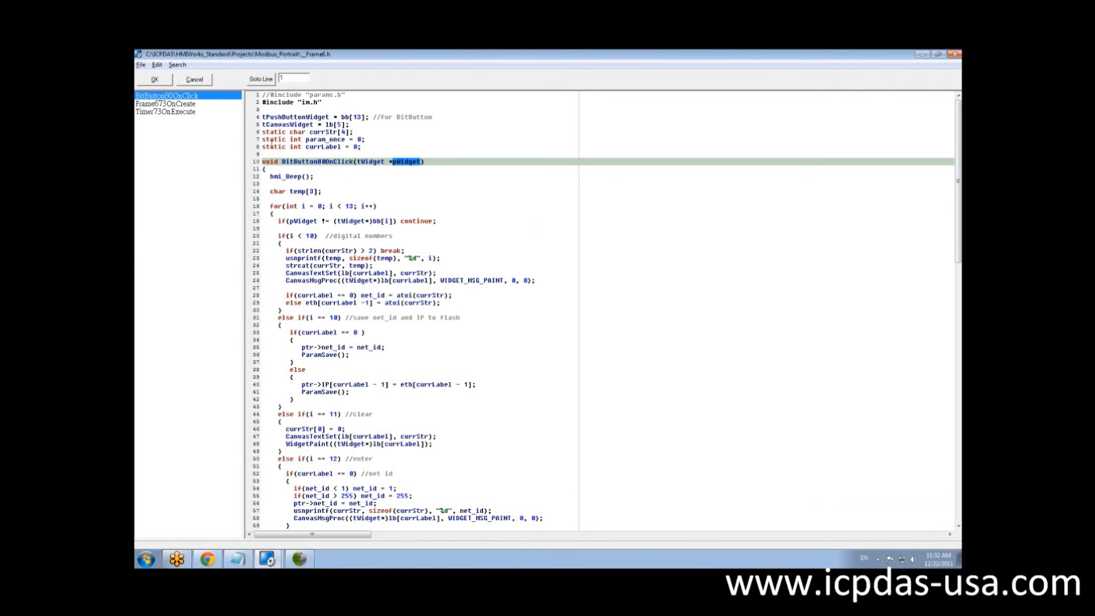
pyautogui.click(195, 84)
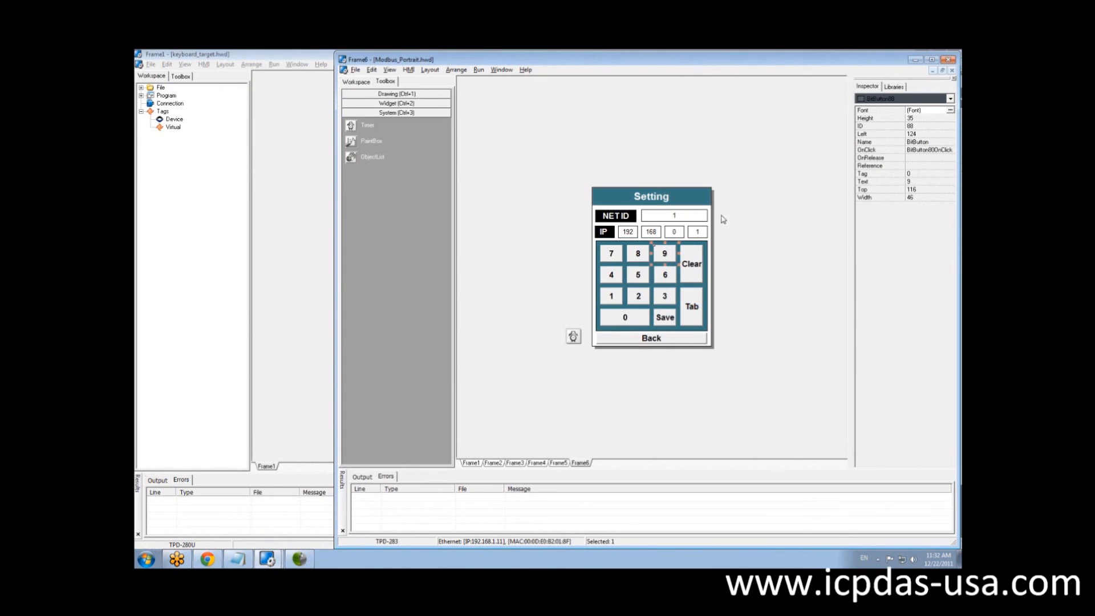
# Compare the properties of the 7, 8 and 9 buttons on the Modbus_Portrait Setting frame.
pyautogui.click(617, 261)
pyautogui.click(638, 255)
pyautogui.click(663, 254)
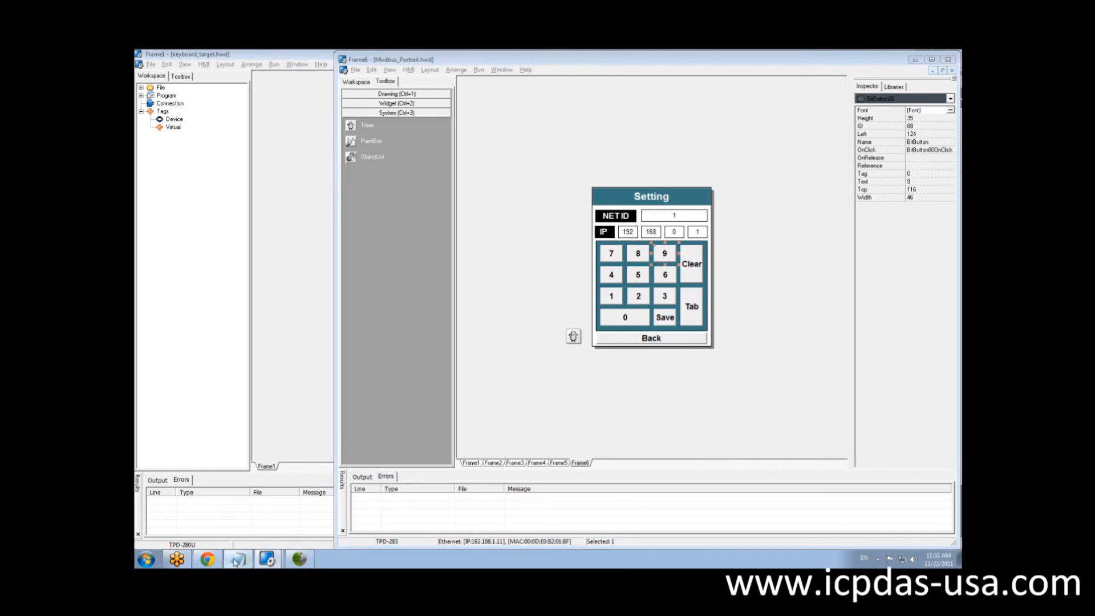
# Bring up the Notepad note, highlight the contact's e-mail address, and return to the Modbus_Portrait window.
pyautogui.click(238, 559)
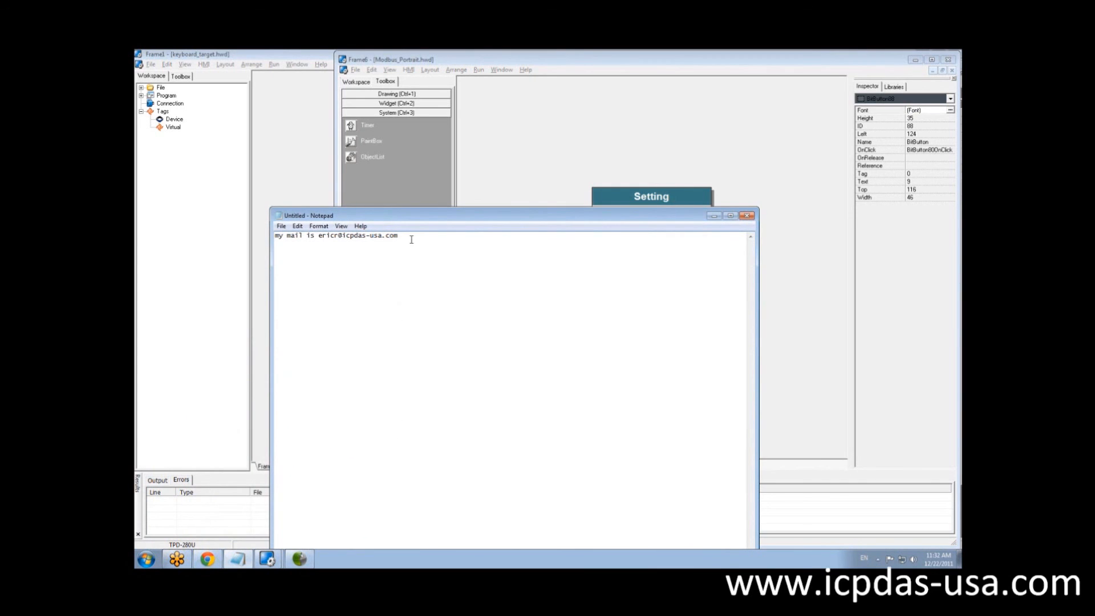
pyautogui.moveTo(402, 236); pyautogui.dragTo(318, 241)
pyautogui.hotkey('alt', 'Tab')
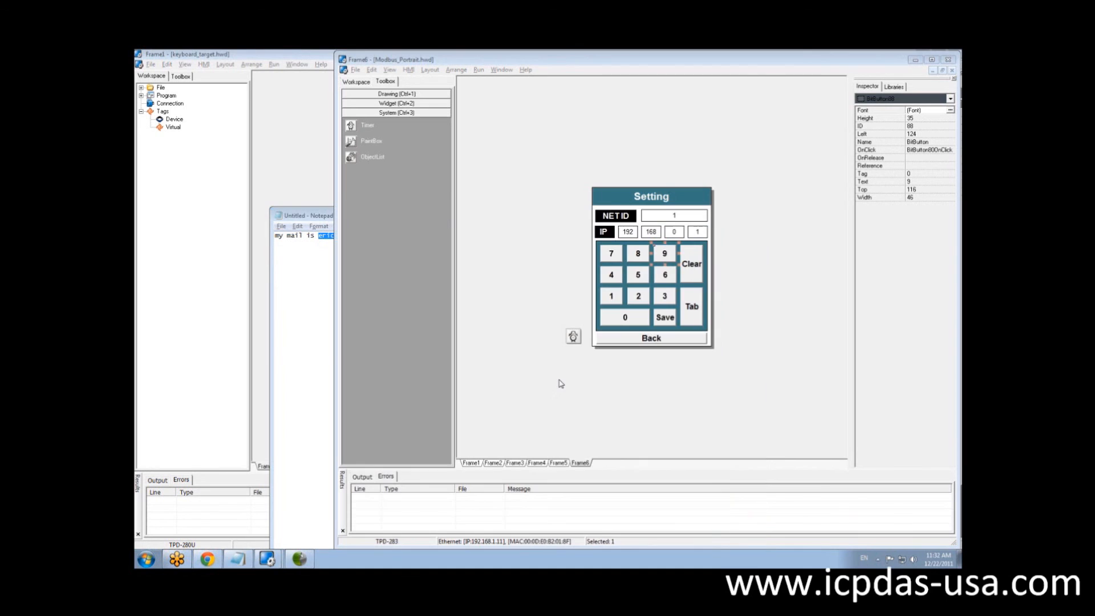